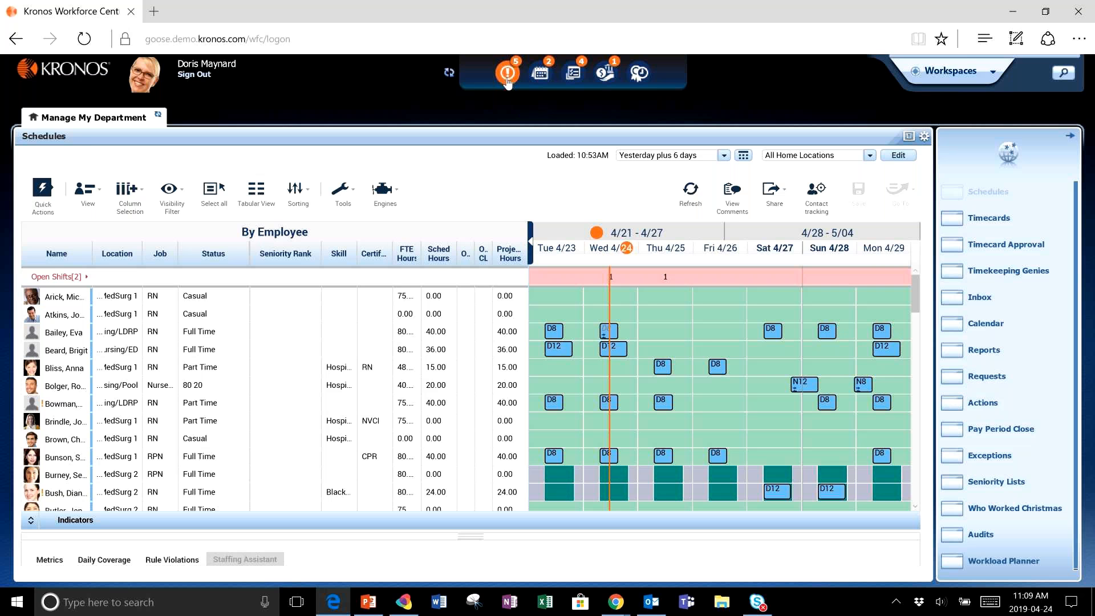
# - Open the exception alerts and close them again
pyautogui.click(507, 79)
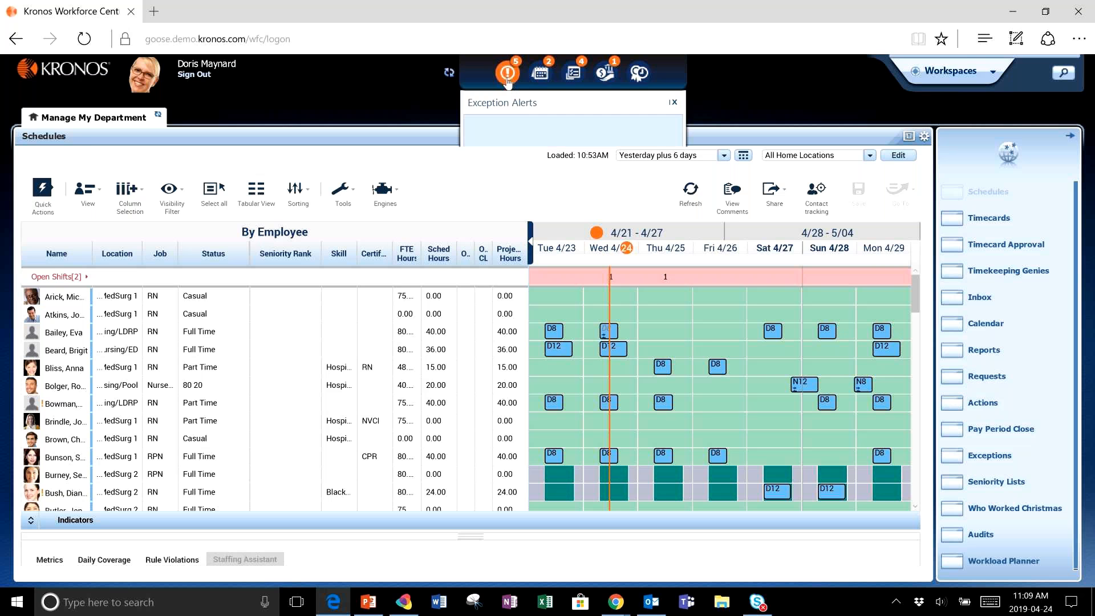
pyautogui.click(532, 155)
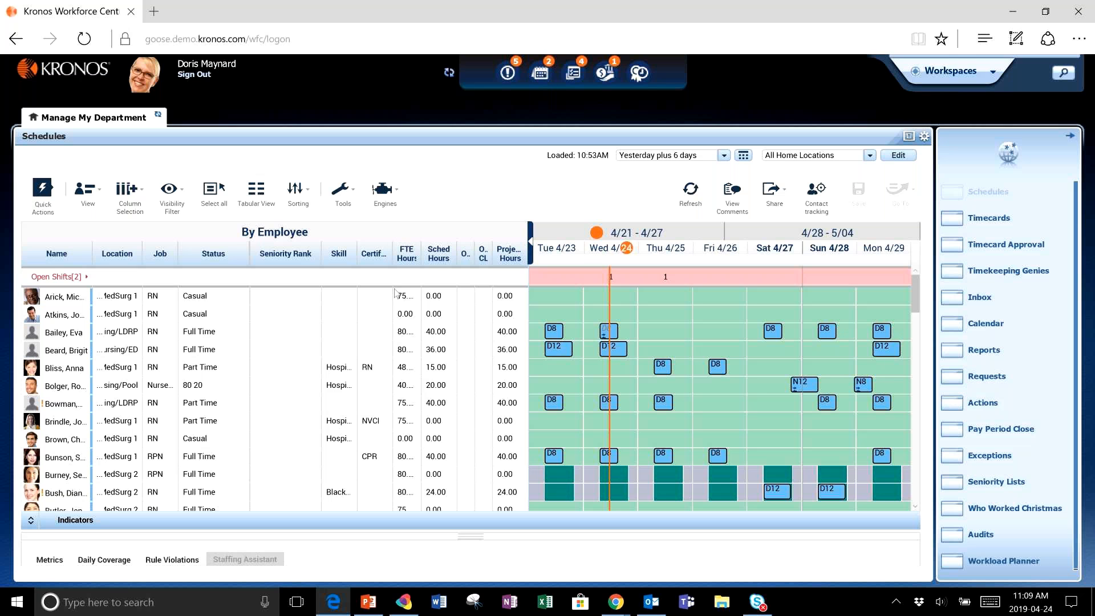
# - Expand the open shifts rows at the top of the schedule
pyautogui.click(68, 278)
pyautogui.moveTo(667, 312)
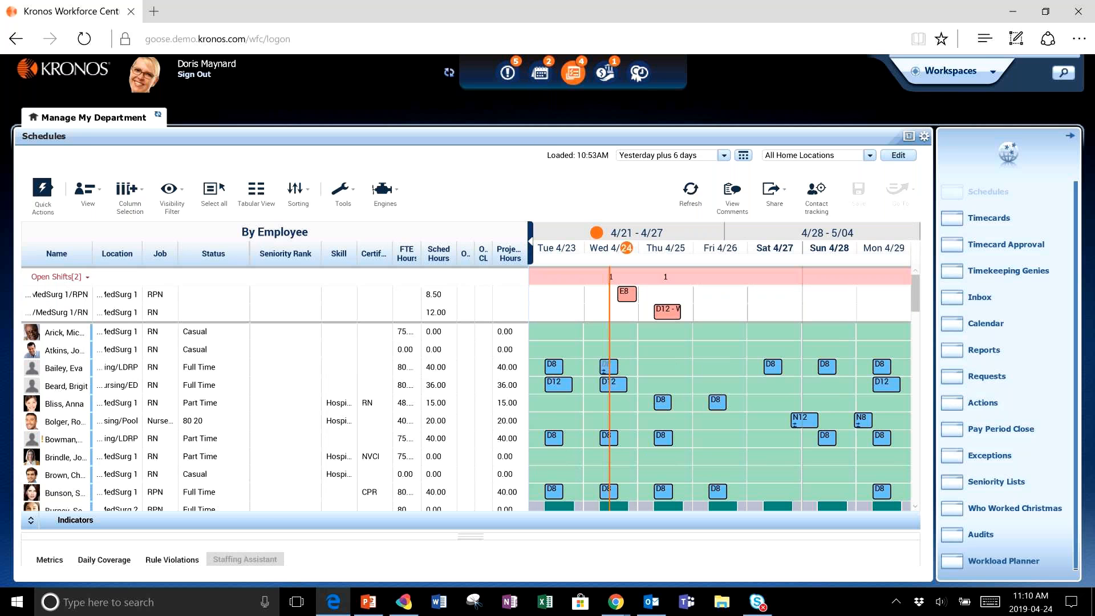
# - Review the request manager alerts and the overtime alerts, closing each one
pyautogui.click(573, 72)
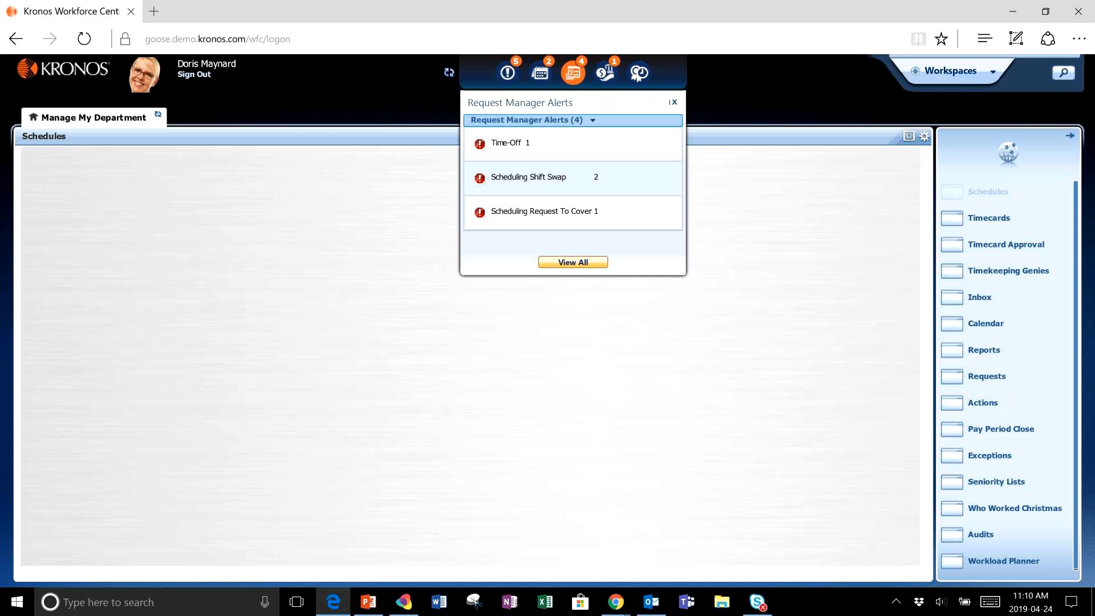
pyautogui.click(674, 102)
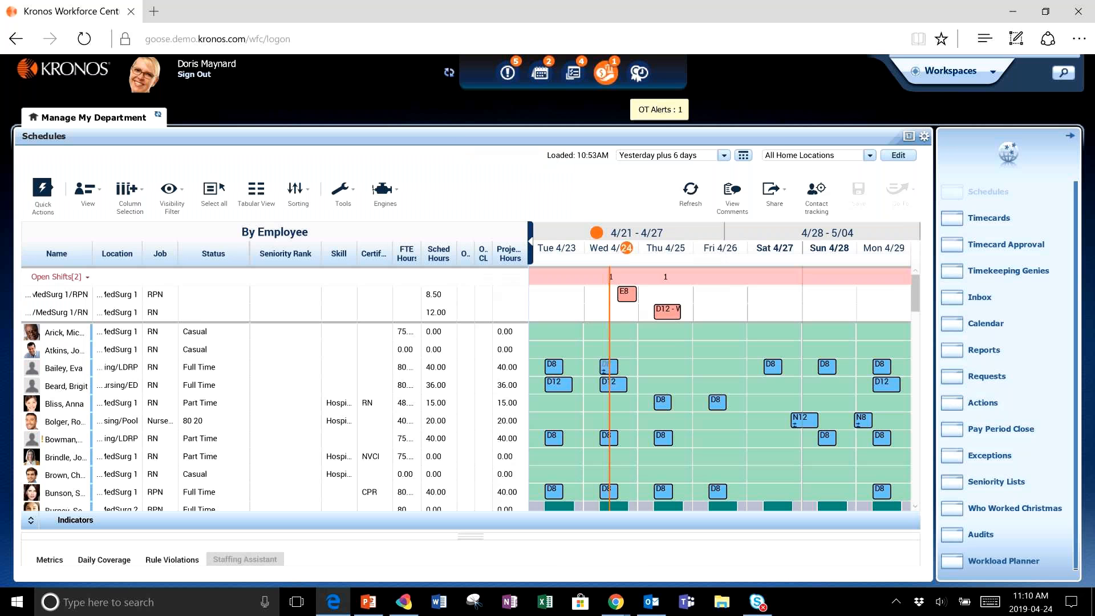
pyautogui.click(606, 72)
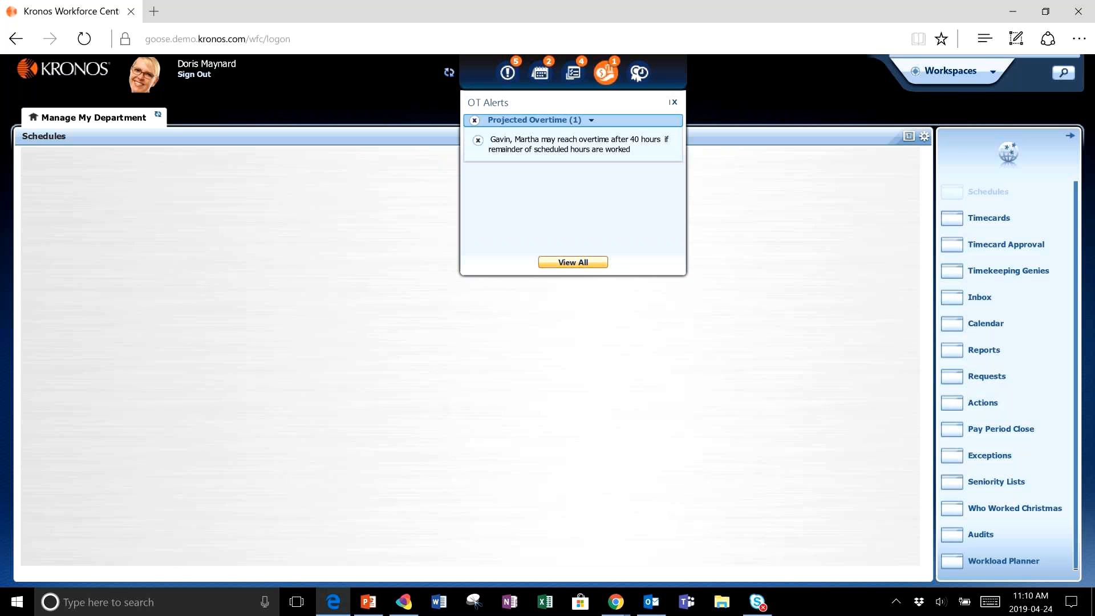
pyautogui.click(674, 102)
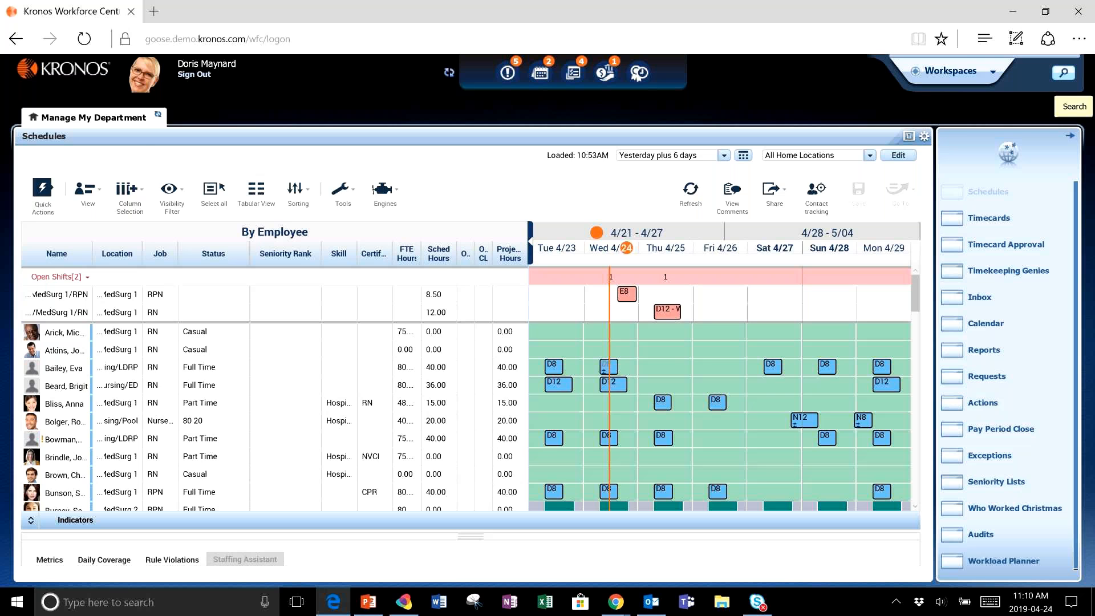
# - Search for "bl", view the matching employee's details, and close the search tab
pyautogui.click(1062, 72)
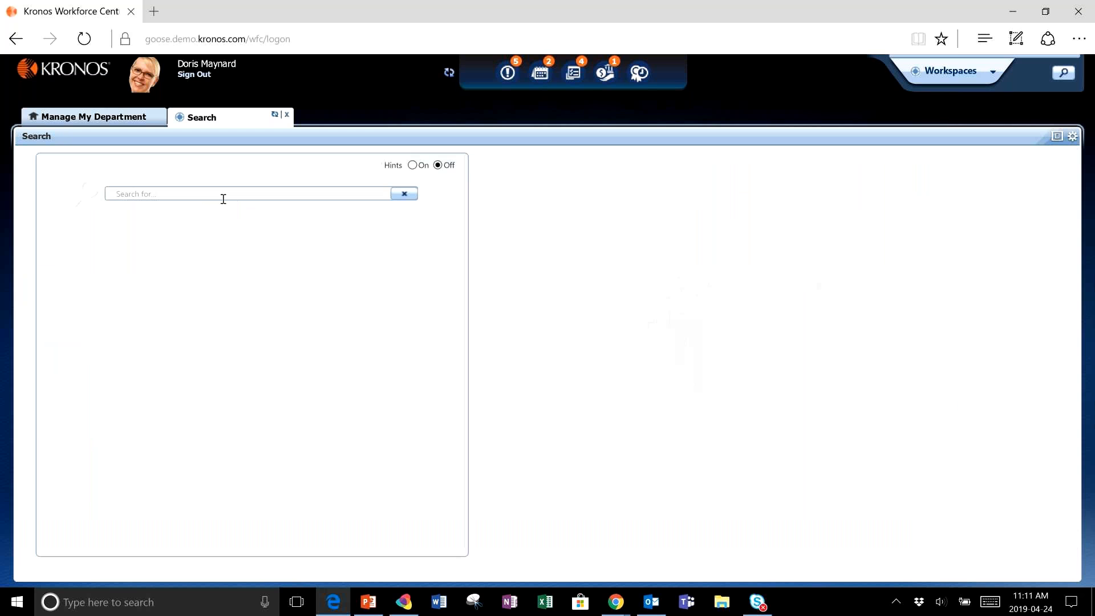
pyautogui.click(223, 198)
pyautogui.write('bl')
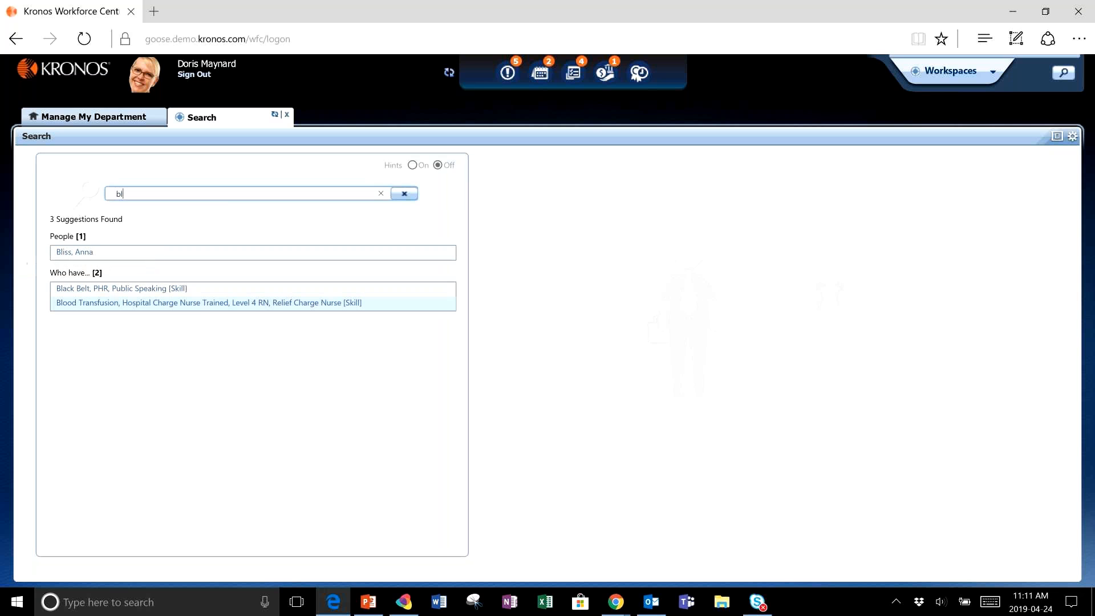
pyautogui.click(83, 253)
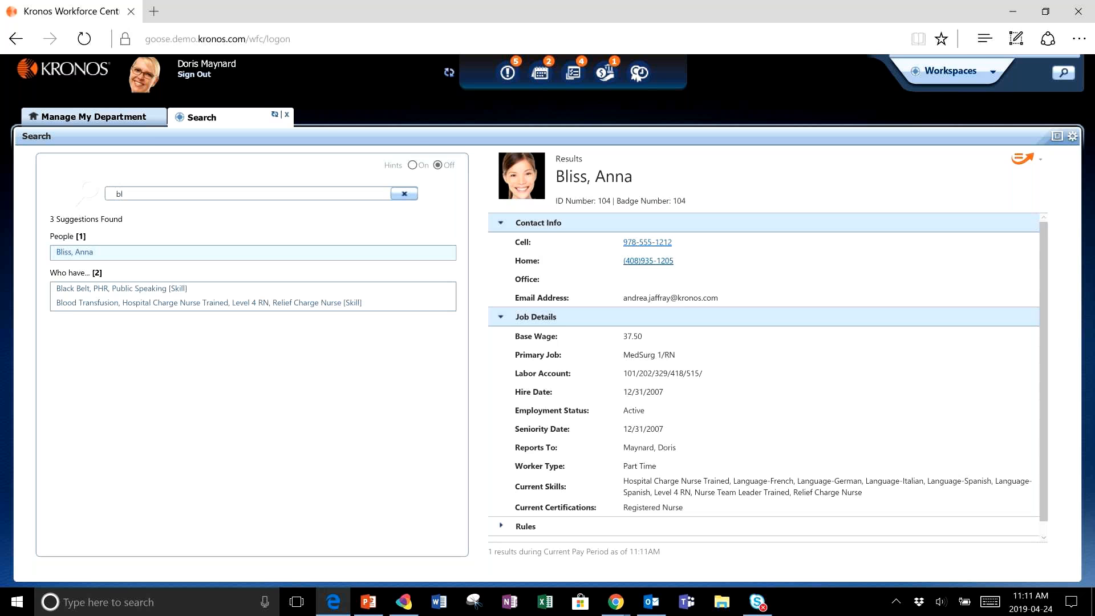
pyautogui.click(287, 114)
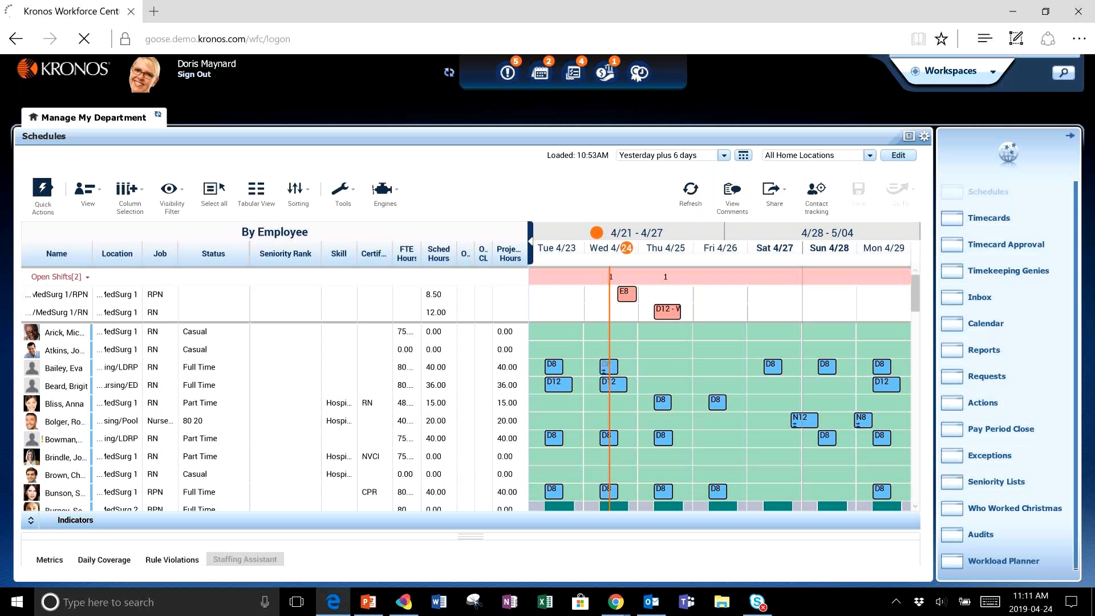
# - Browse through the available workspaces and close the workspace selector
pyautogui.click(950, 71)
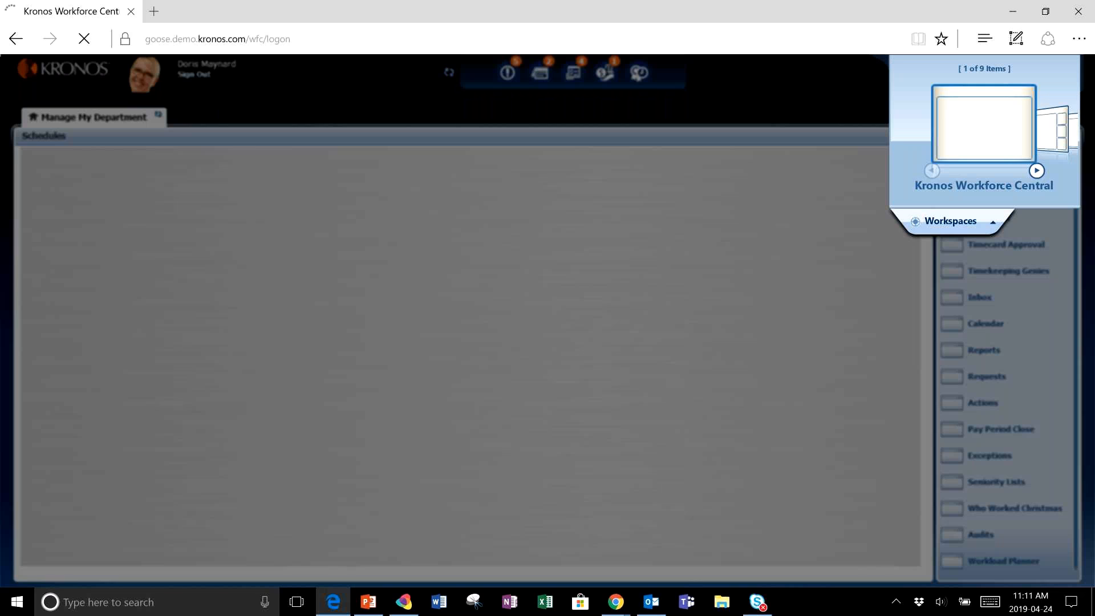
pyautogui.click(1037, 170)
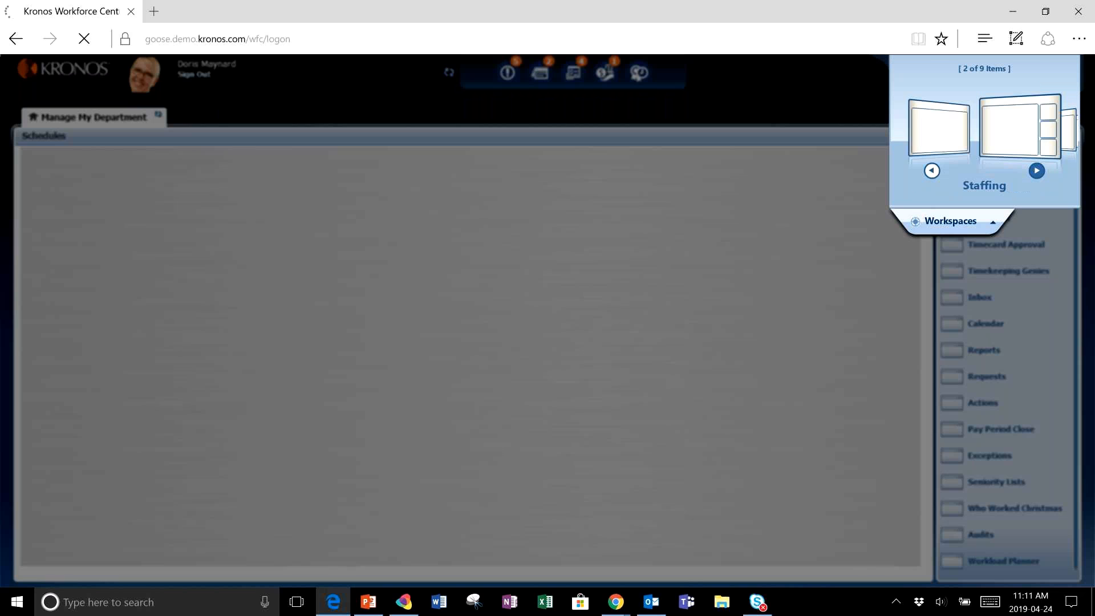
pyautogui.click(1036, 170)
pyautogui.click(1037, 170)
pyautogui.click(1037, 171)
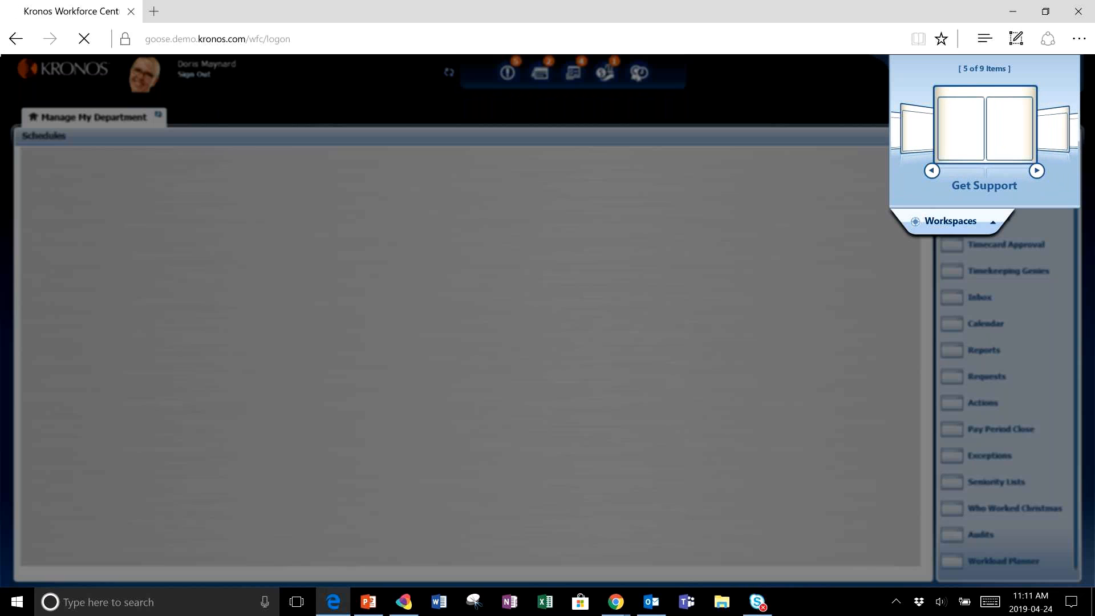
pyautogui.click(951, 221)
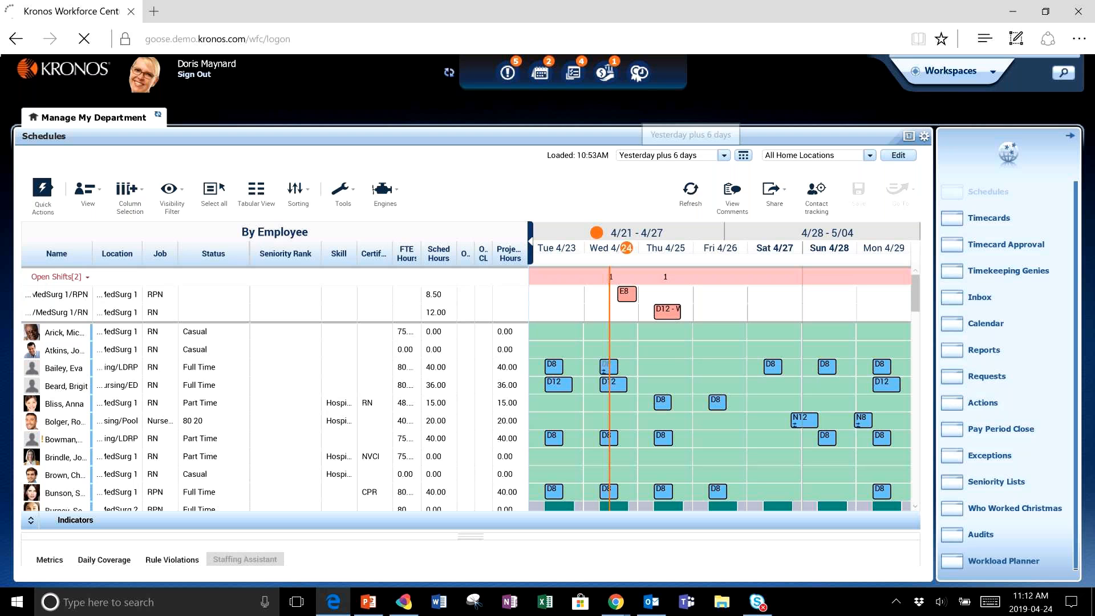
# - Examine the timeframe options and the custom date selection dialog without changing them
pyautogui.click(724, 155)
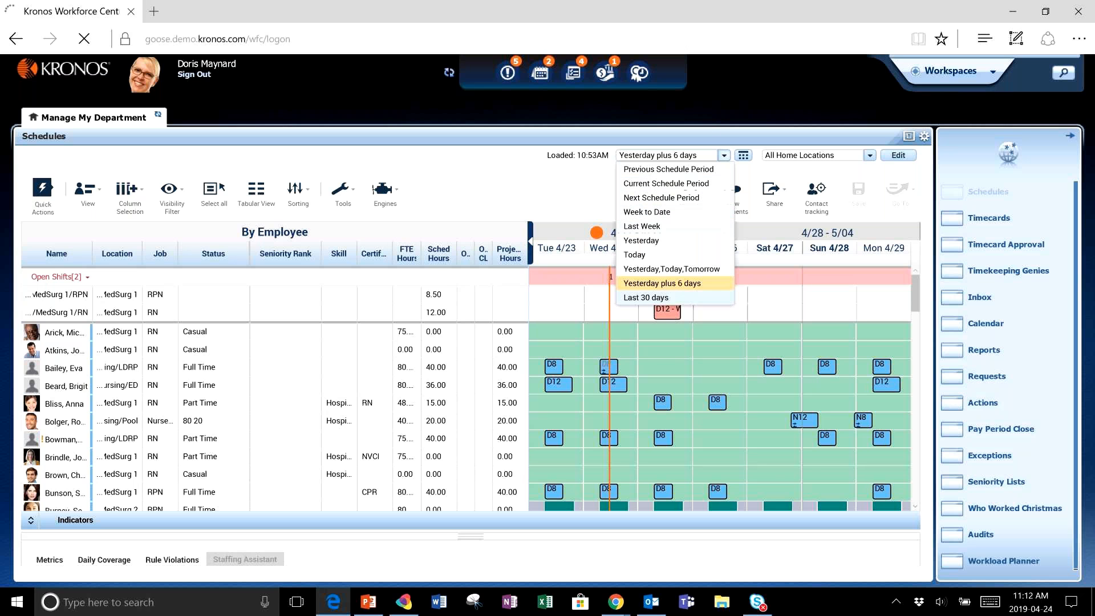
pyautogui.click(662, 283)
pyautogui.click(743, 155)
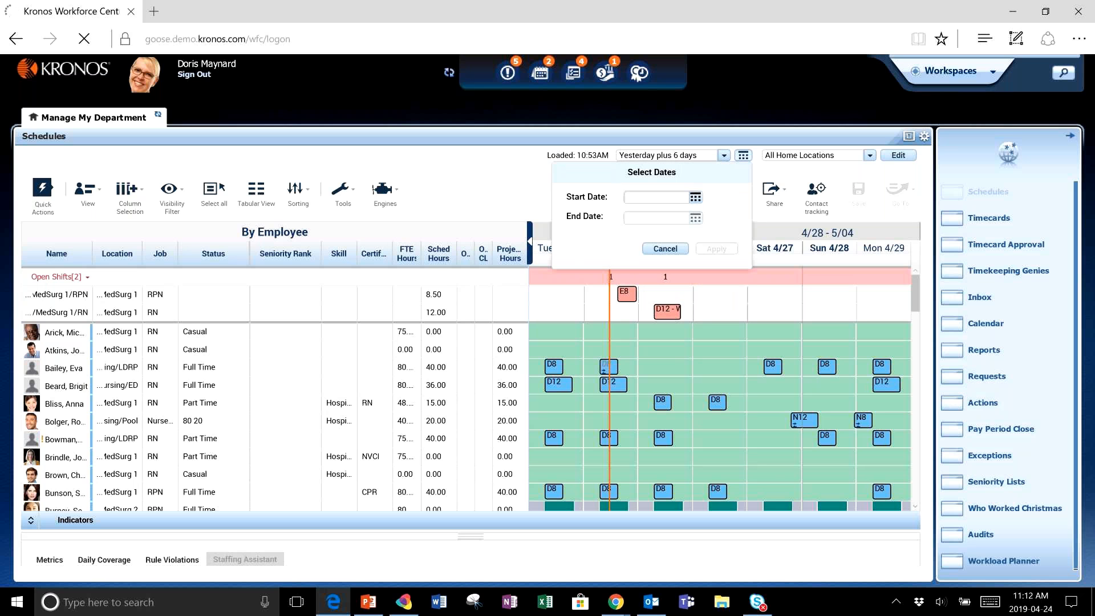
pyautogui.click(665, 248)
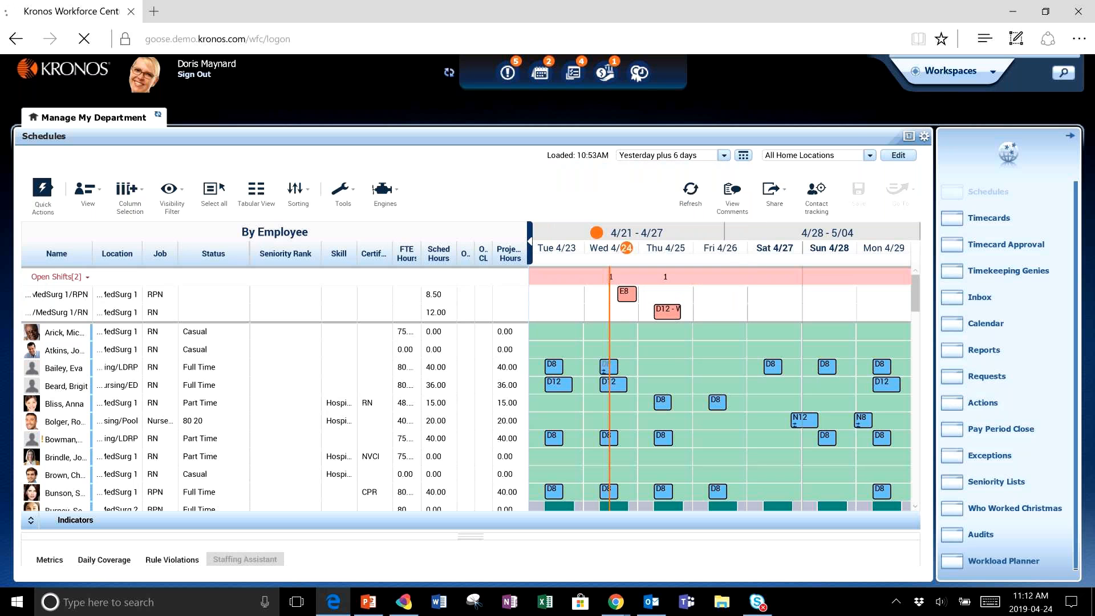
# - Filter the schedule to the MedSurg 1 RNs location and maximize the schedule panel
pyautogui.click(870, 155)
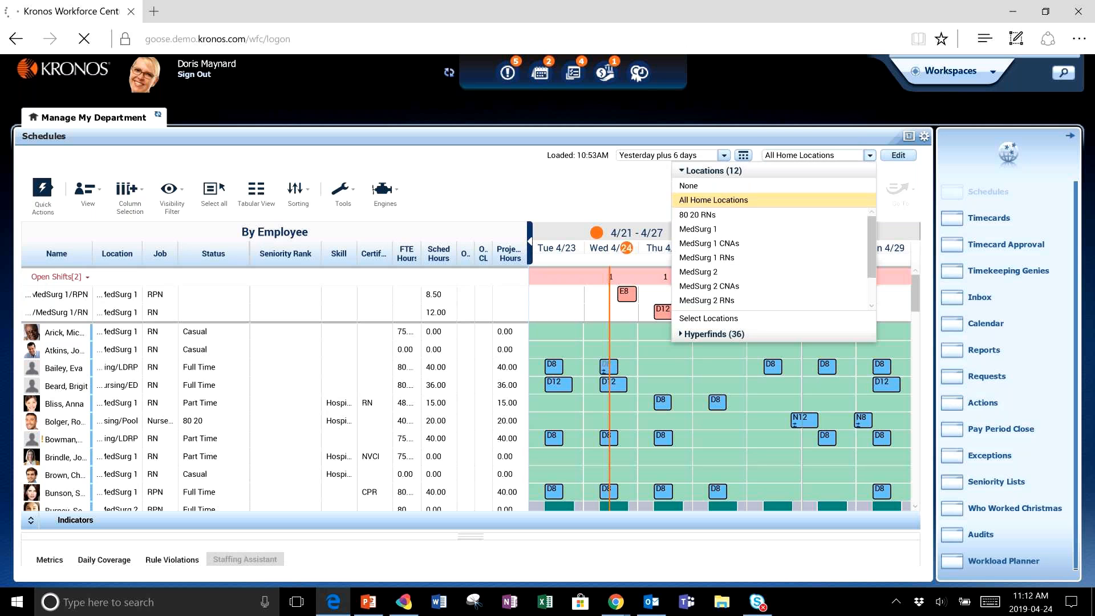
pyautogui.click(707, 257)
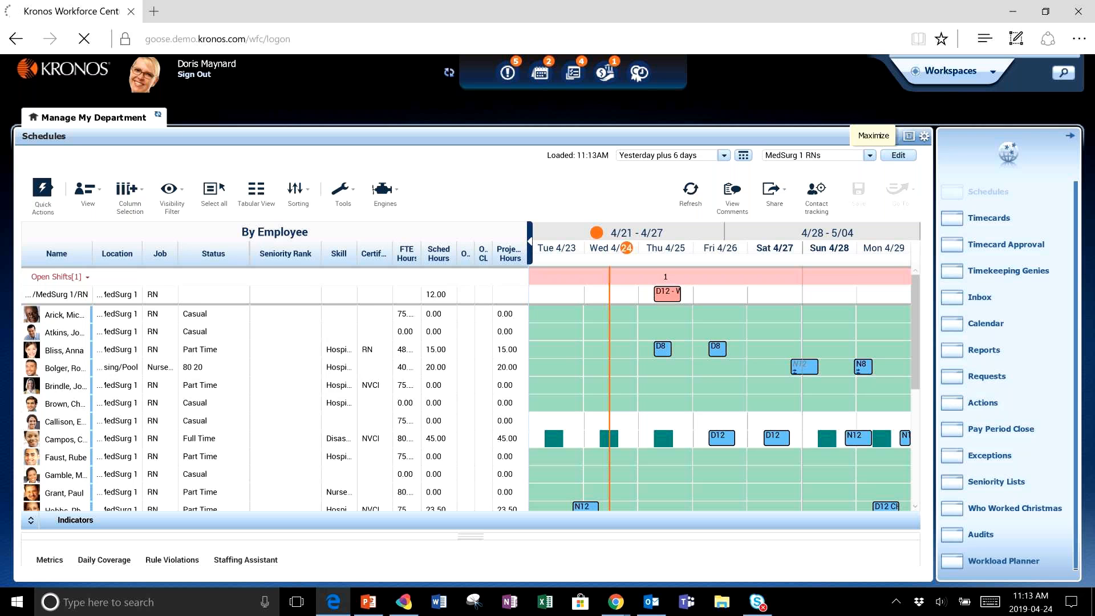
pyautogui.click(909, 136)
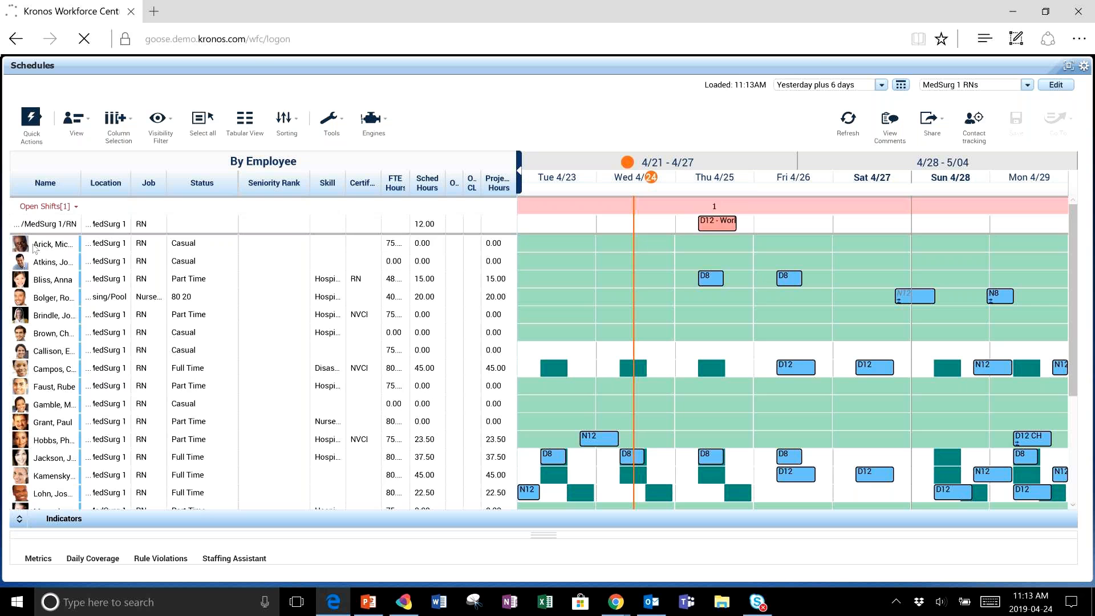
# - Hide employee availability shading in the schedule through the visibility filter
pyautogui.moveTo(38, 239)
pyautogui.click(155, 128)
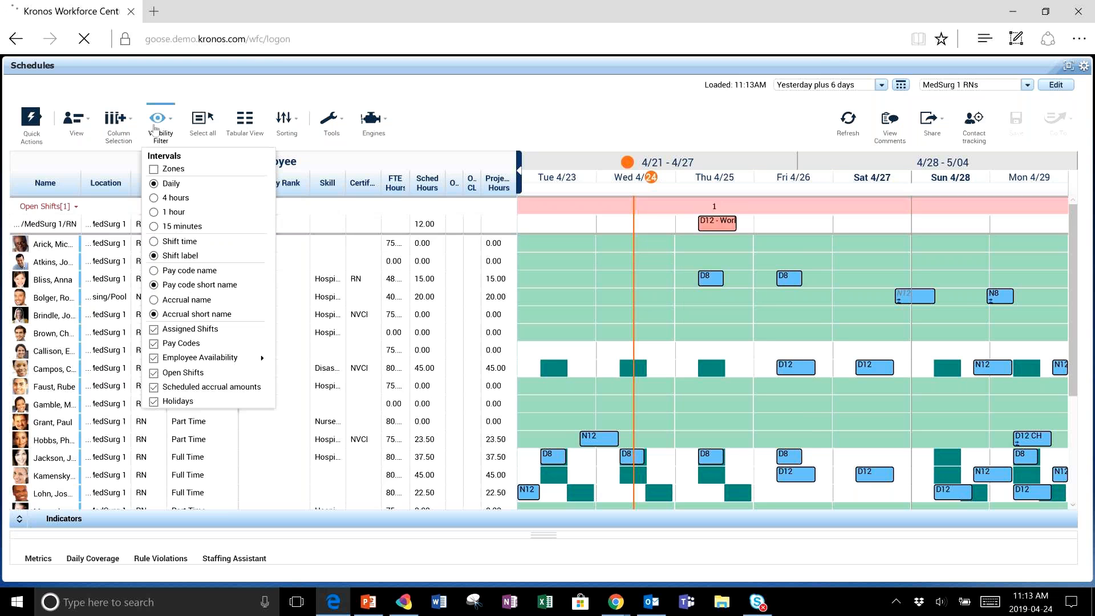
pyautogui.moveTo(188, 357)
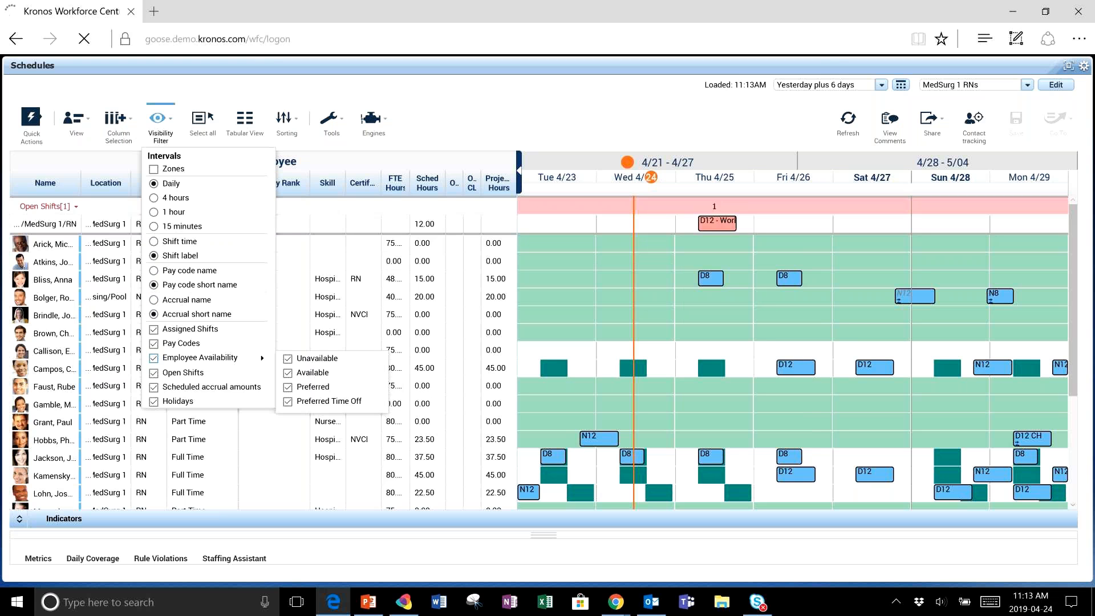
pyautogui.click(492, 206)
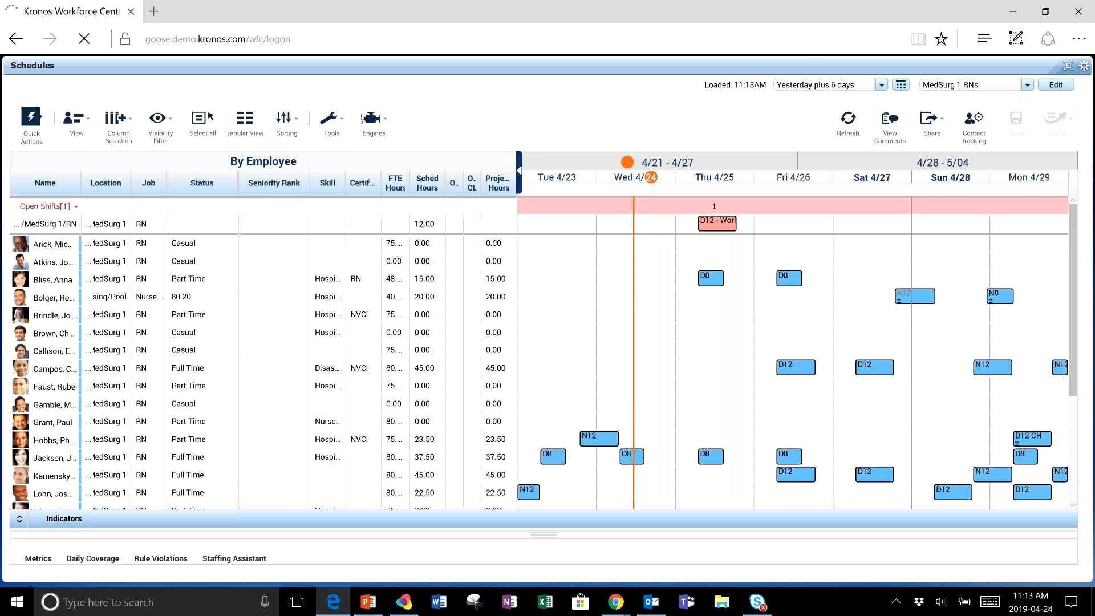
# - Inspect a scheduled shift's details and scroll through the employee list
pyautogui.moveTo(712, 278)
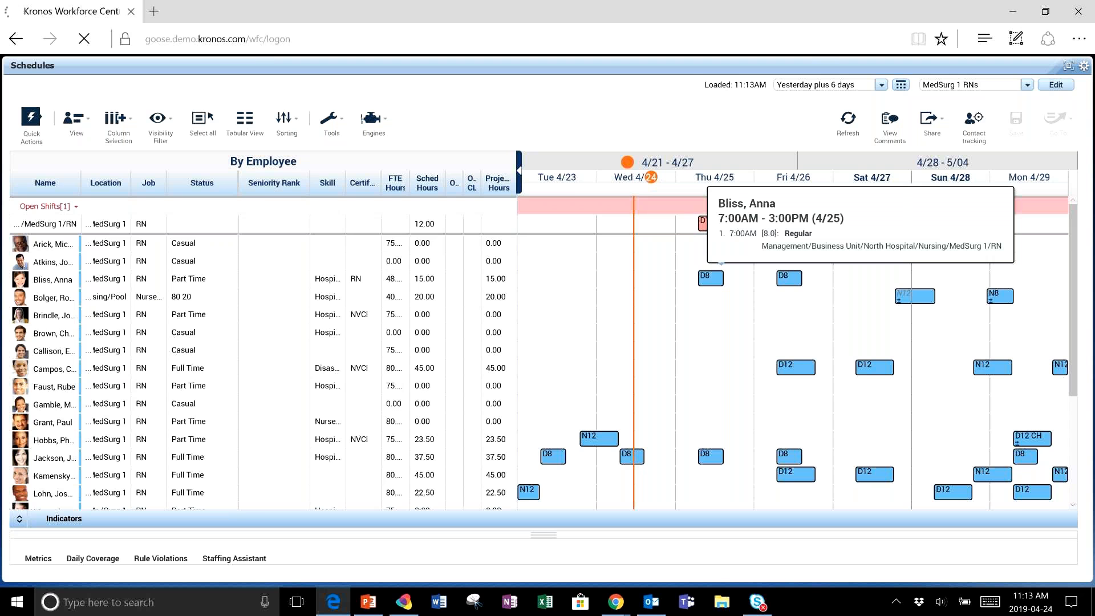
pyautogui.scroll(-3, 792, 352)
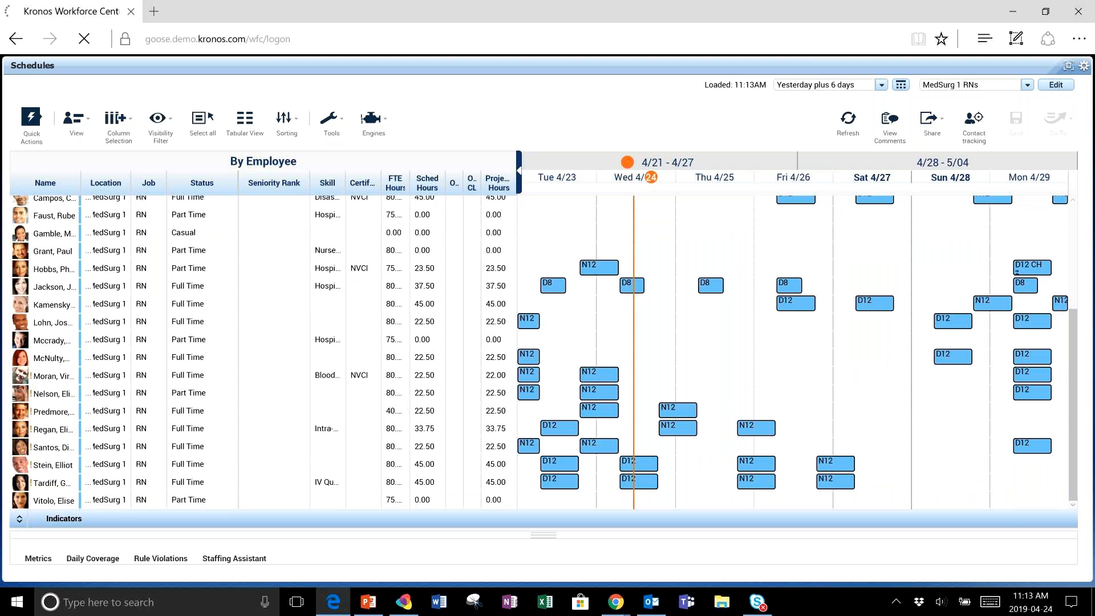
pyautogui.scroll(3, 715, 217)
pyautogui.moveTo(716, 221)
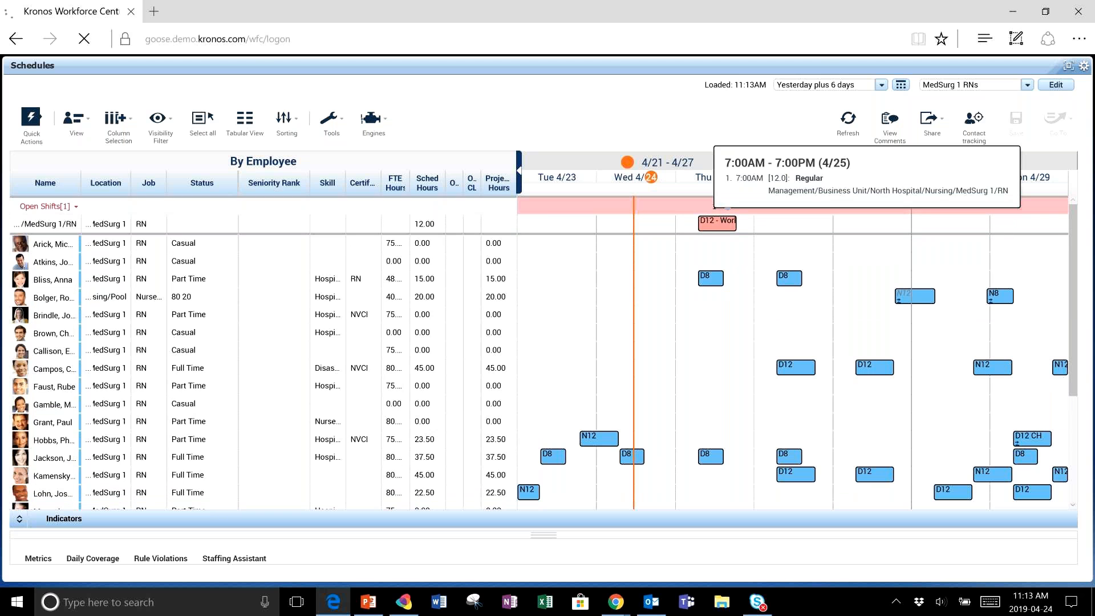
# - Collapse the employee detail columns to widen the hourly schedule grid
pyautogui.click(516, 174)
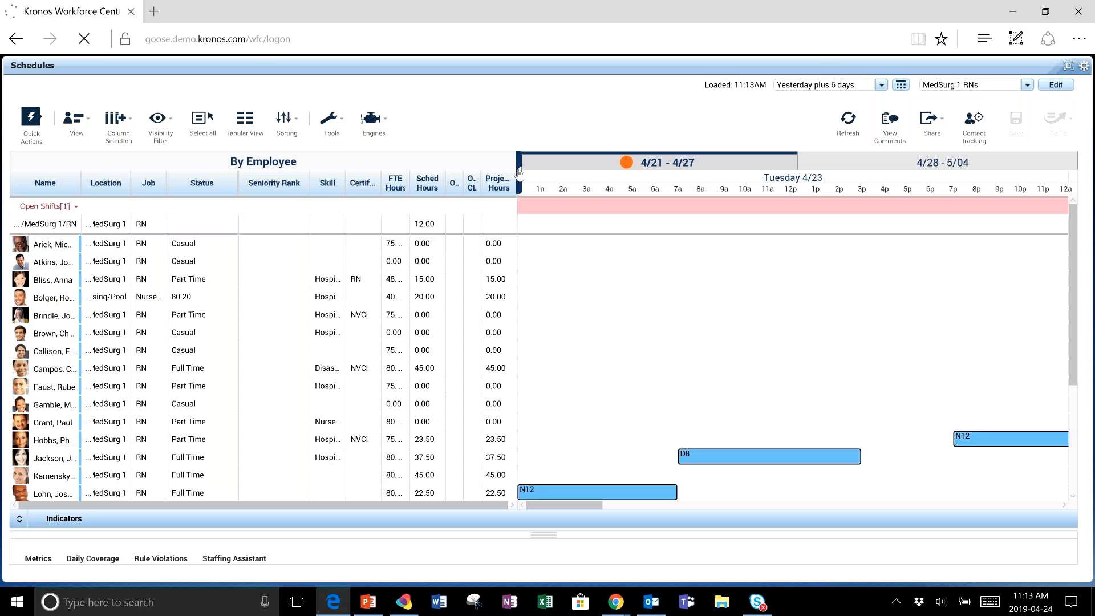
pyautogui.click(519, 174)
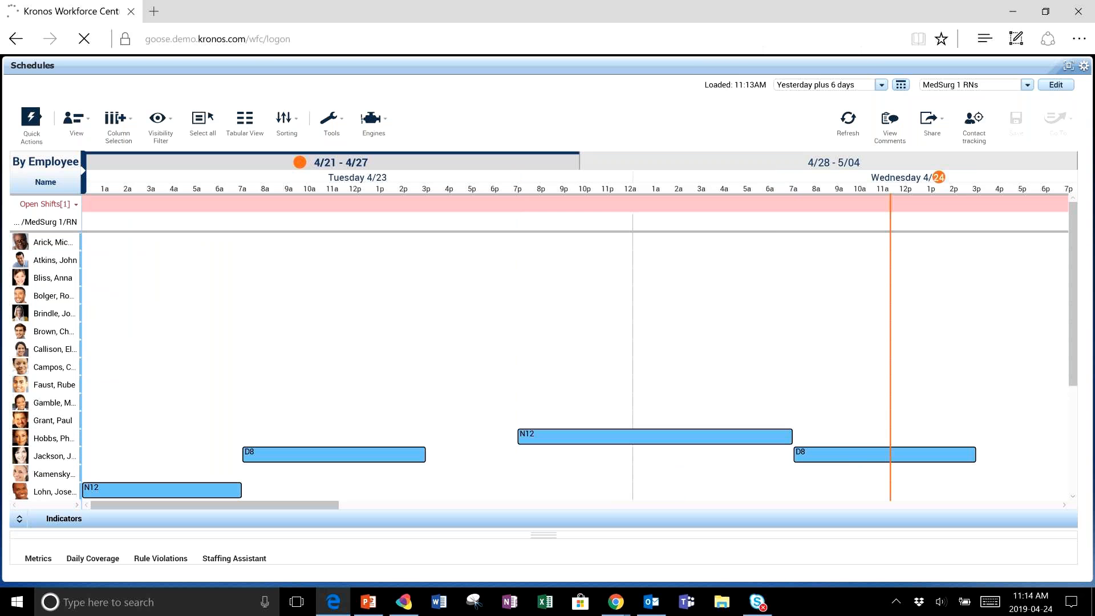
# - Switch the schedule location to All Home Locations
pyautogui.click(1027, 85)
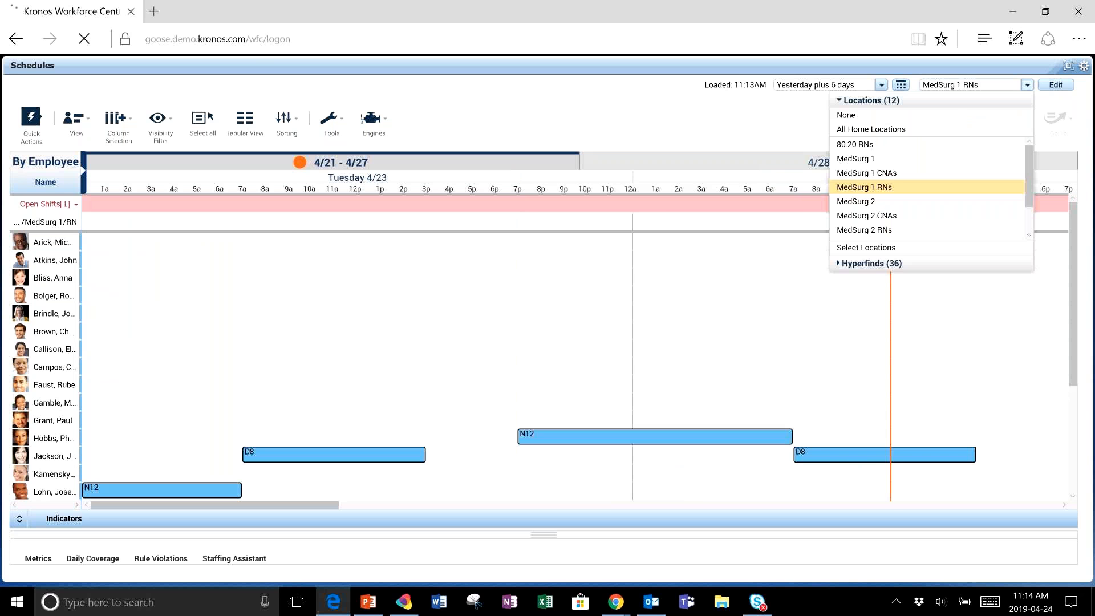
pyautogui.click(867, 129)
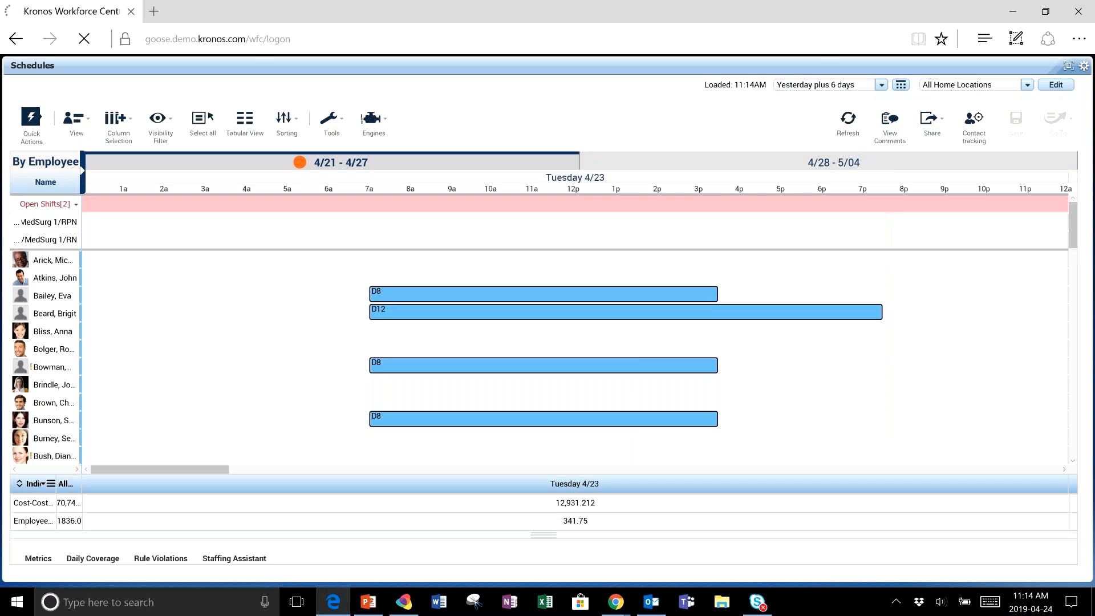
# - Set the schedule timeframe to a custom date range from 4/21/2019 to 4/27/2019
pyautogui.click(880, 85)
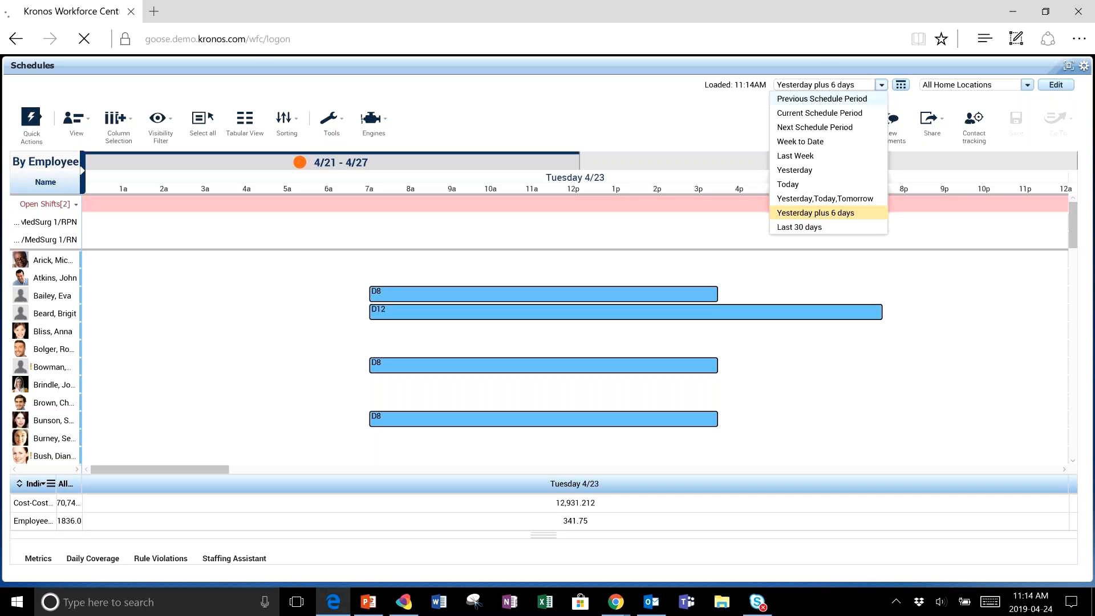
pyautogui.click(901, 84)
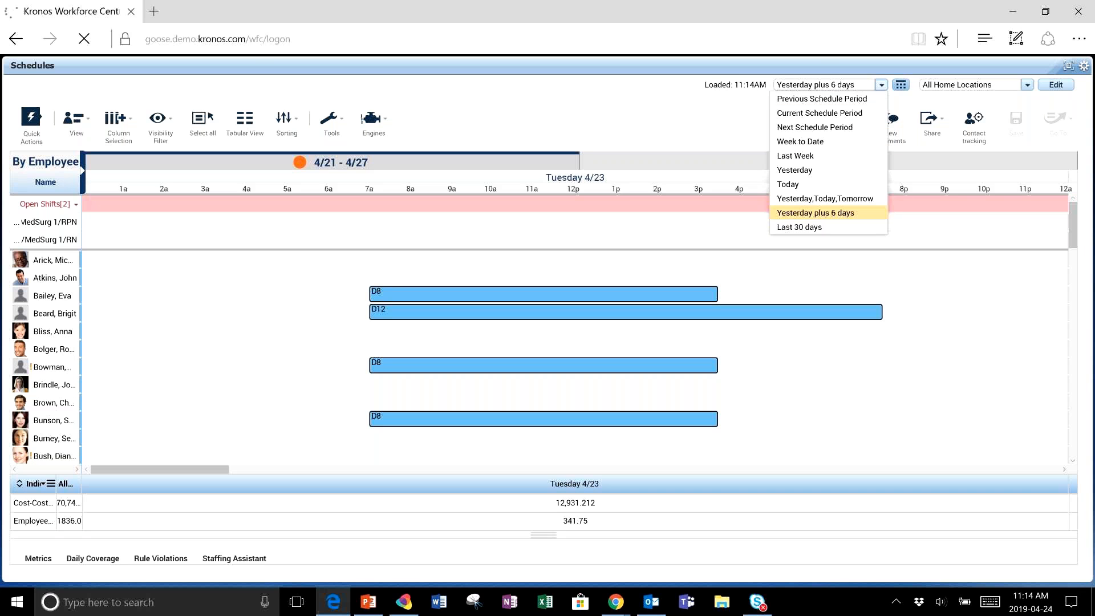
pyautogui.click(853, 126)
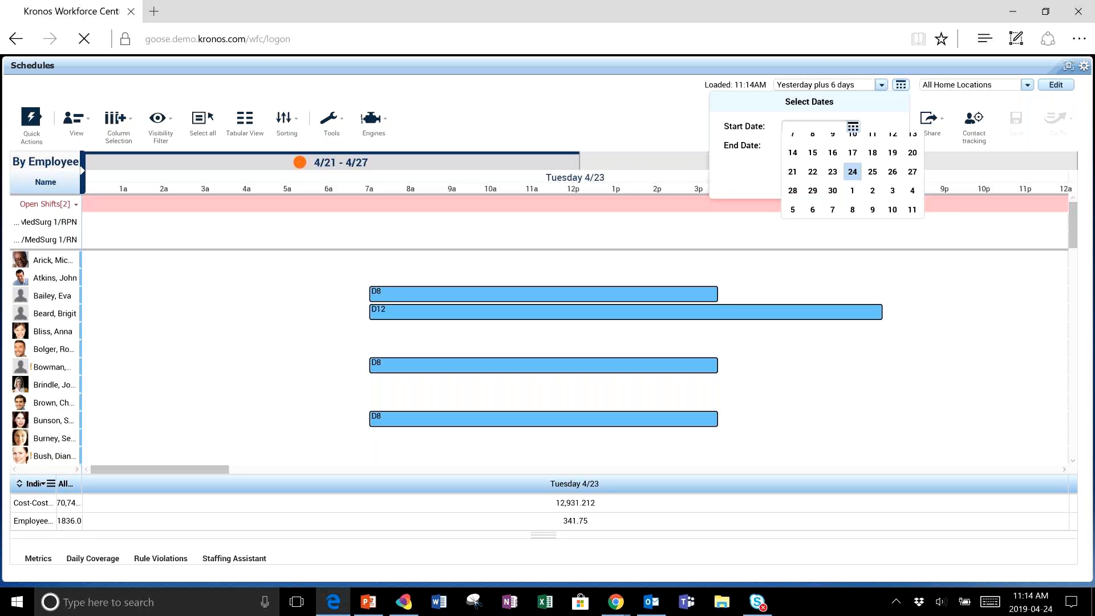
pyautogui.click(792, 232)
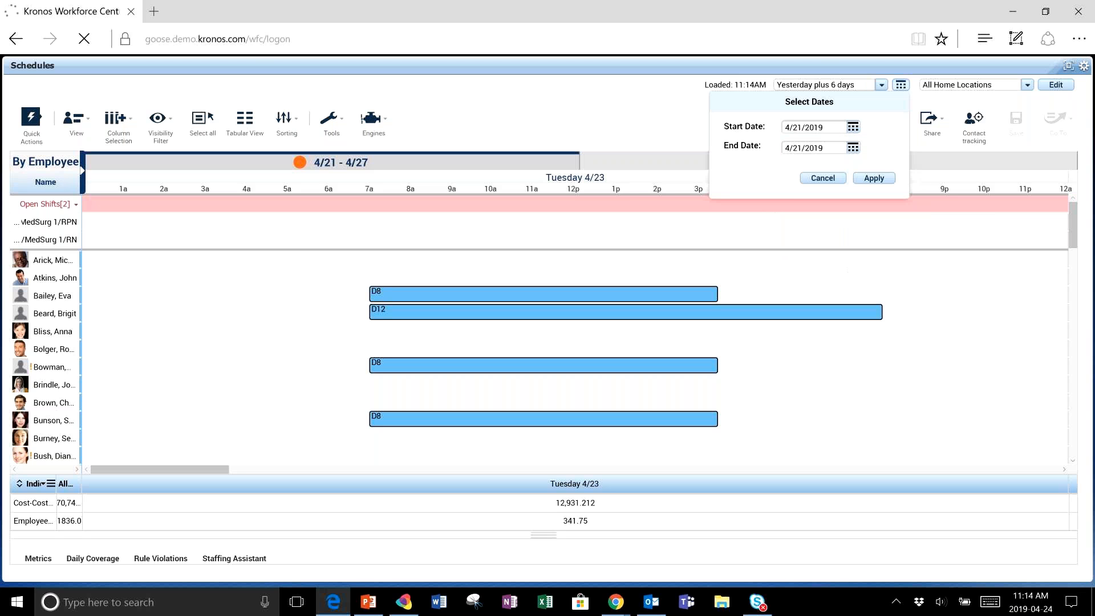
pyautogui.click(853, 148)
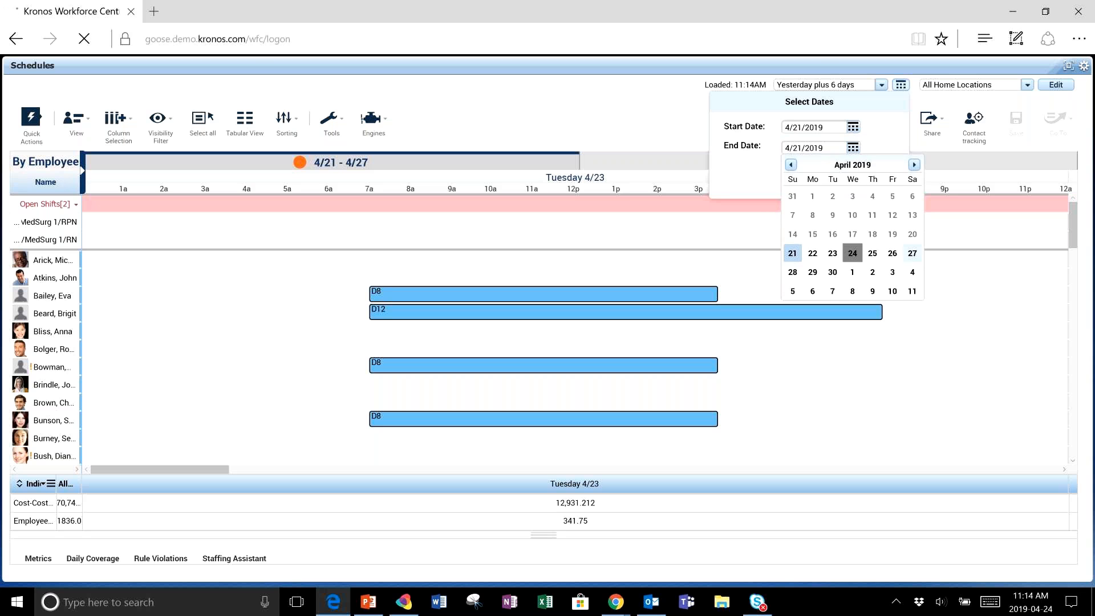
pyautogui.click(912, 253)
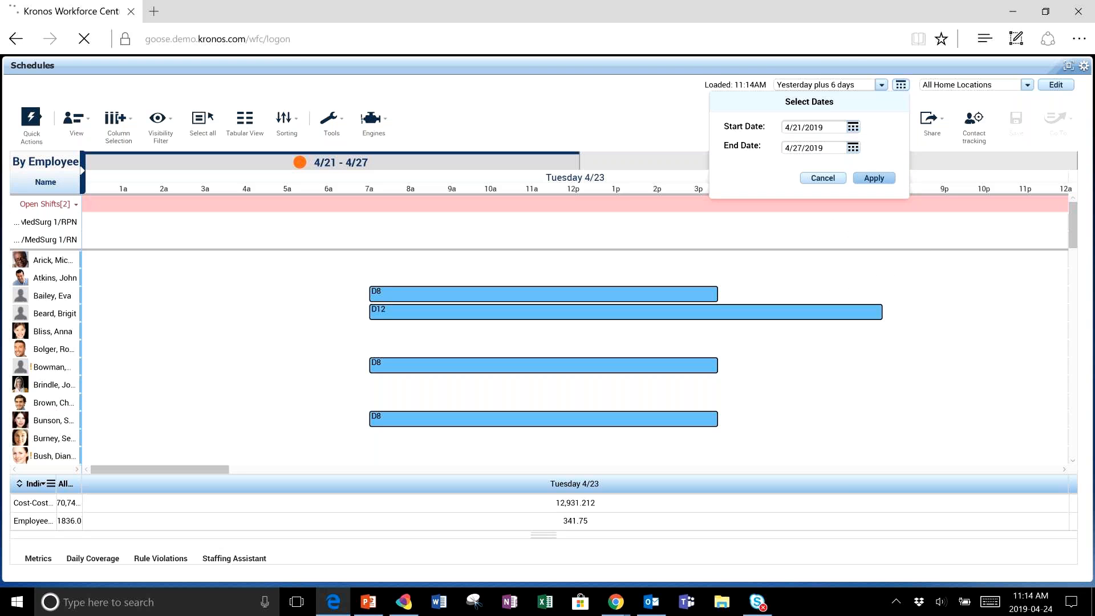
pyautogui.click(874, 178)
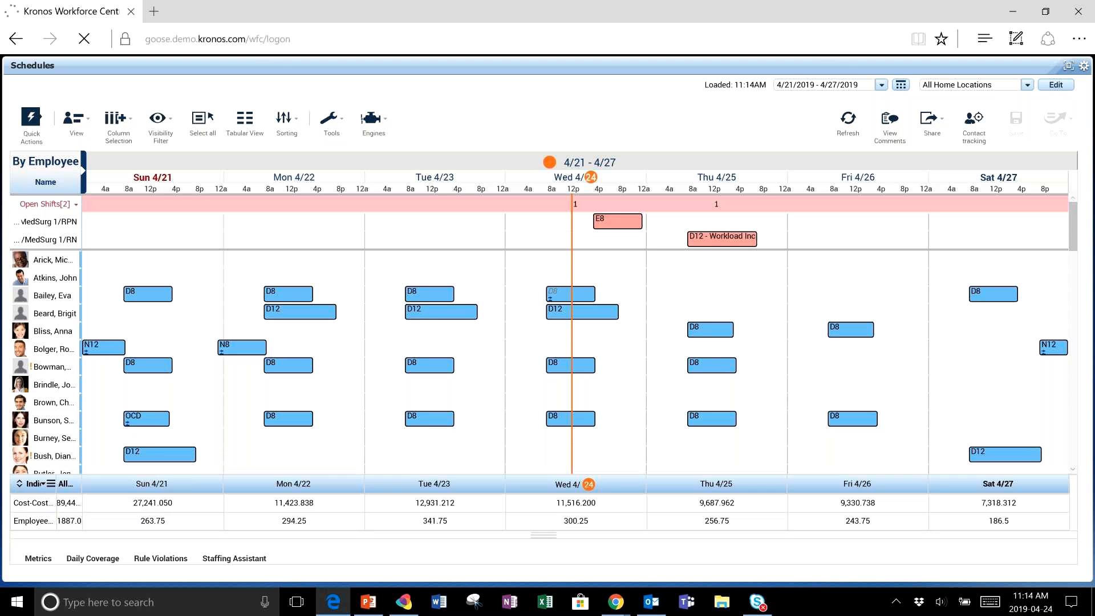
# - Collapse the indicator totals, enlarge the lower pane, and browse the list of available metrics
pyautogui.click(19, 484)
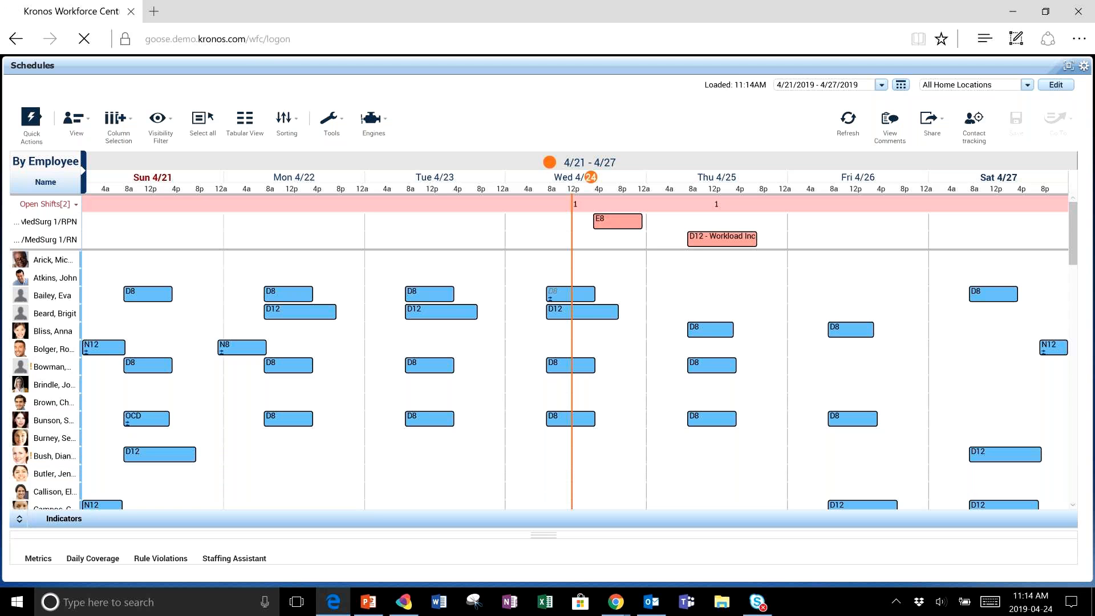
pyautogui.moveTo(543, 535); pyautogui.dragTo(543, 456)
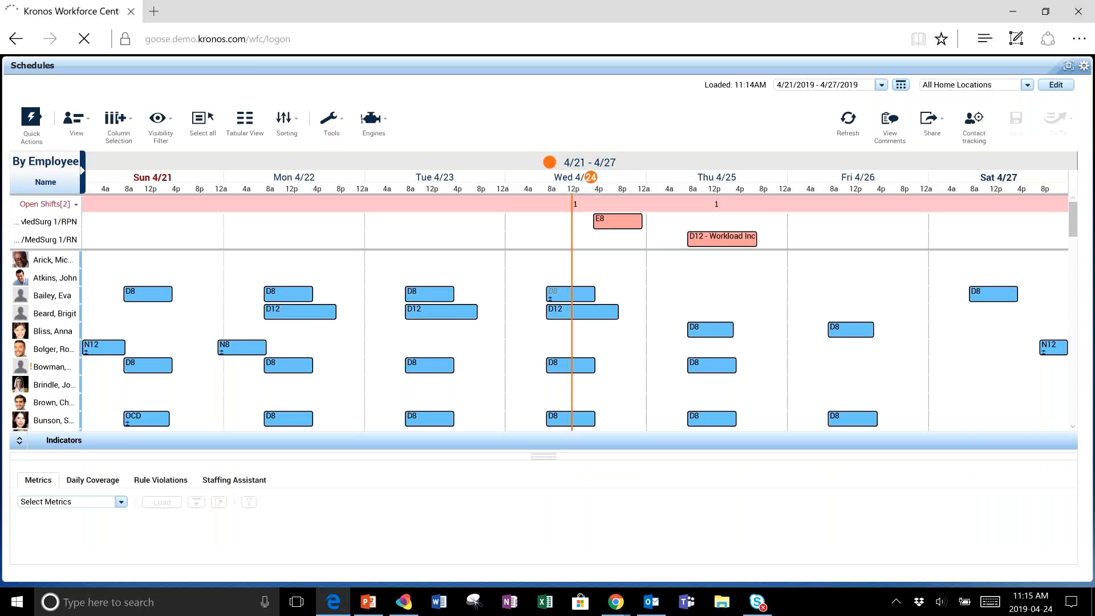
pyautogui.click(121, 502)
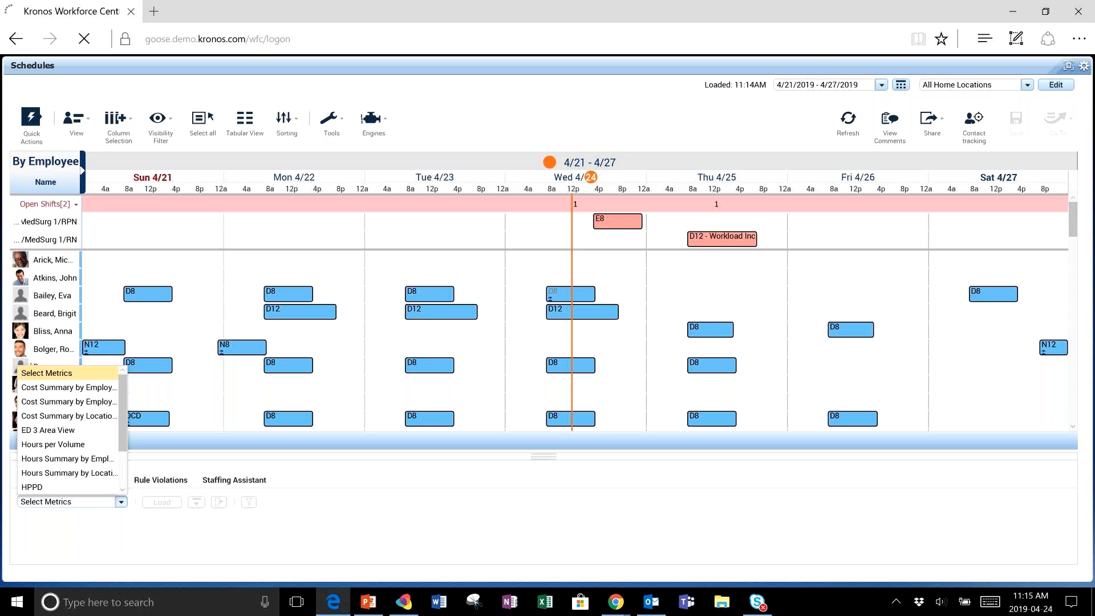
pyautogui.click(121, 501)
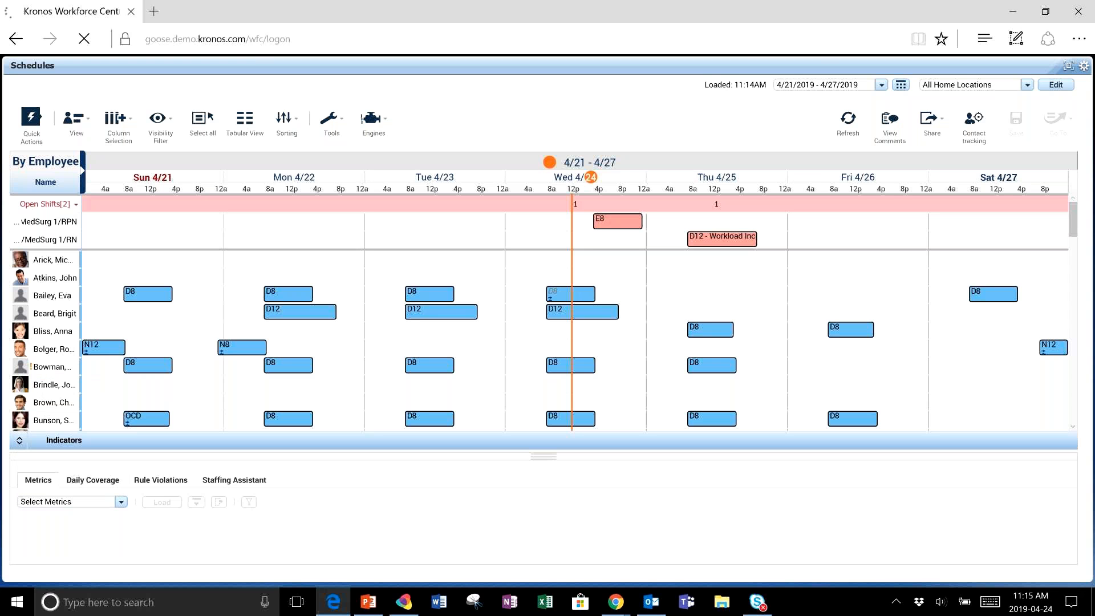
# - Open the Daily Coverage view and review its job and time span options
pyautogui.click(92, 480)
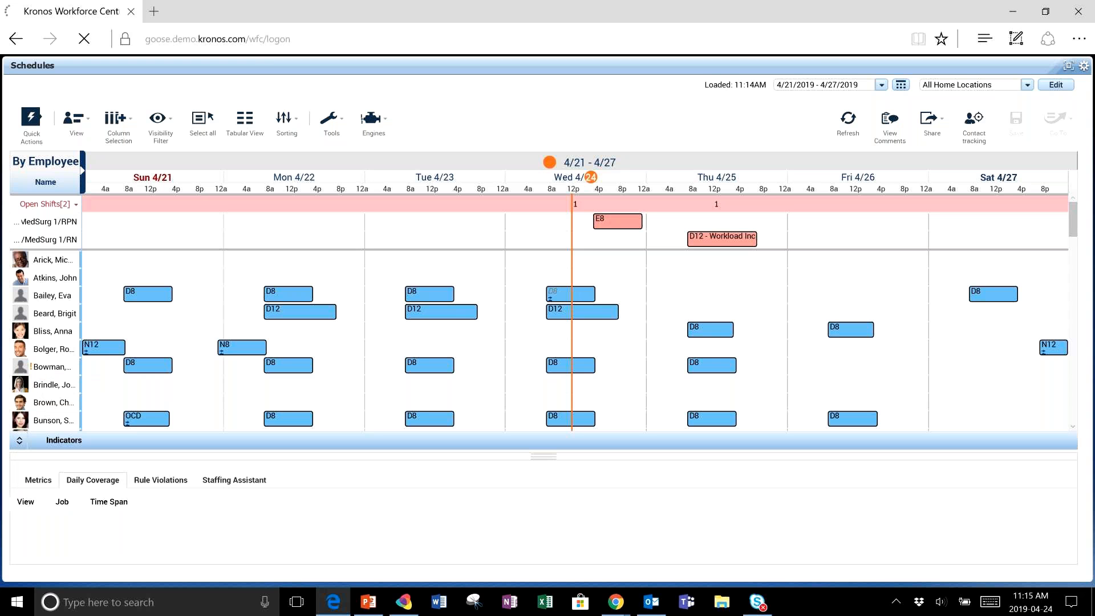
pyautogui.click(379, 501)
pyautogui.click(379, 502)
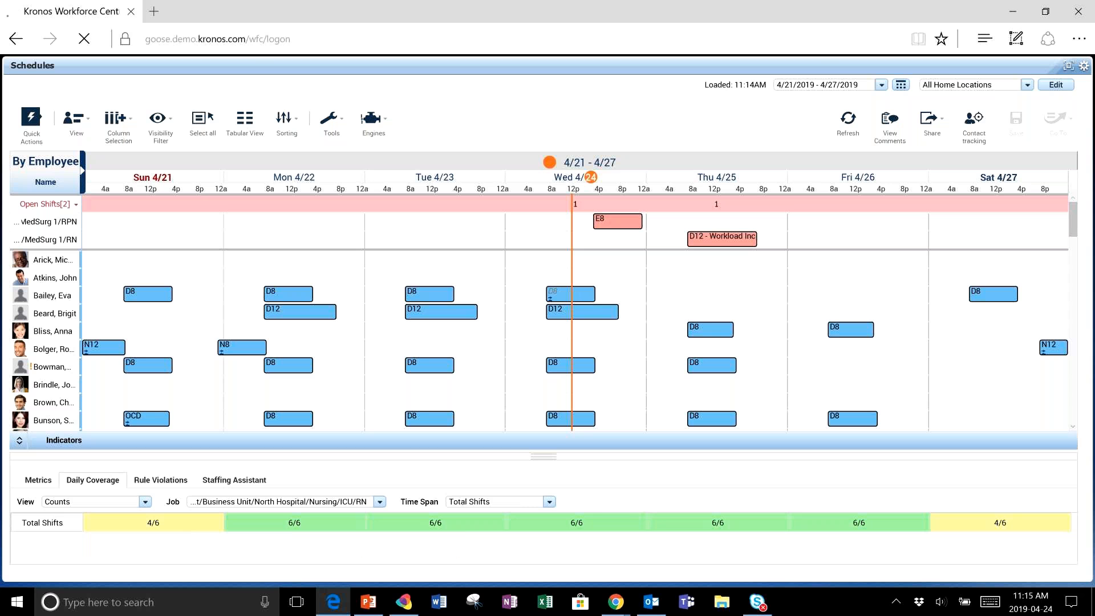
pyautogui.click(549, 501)
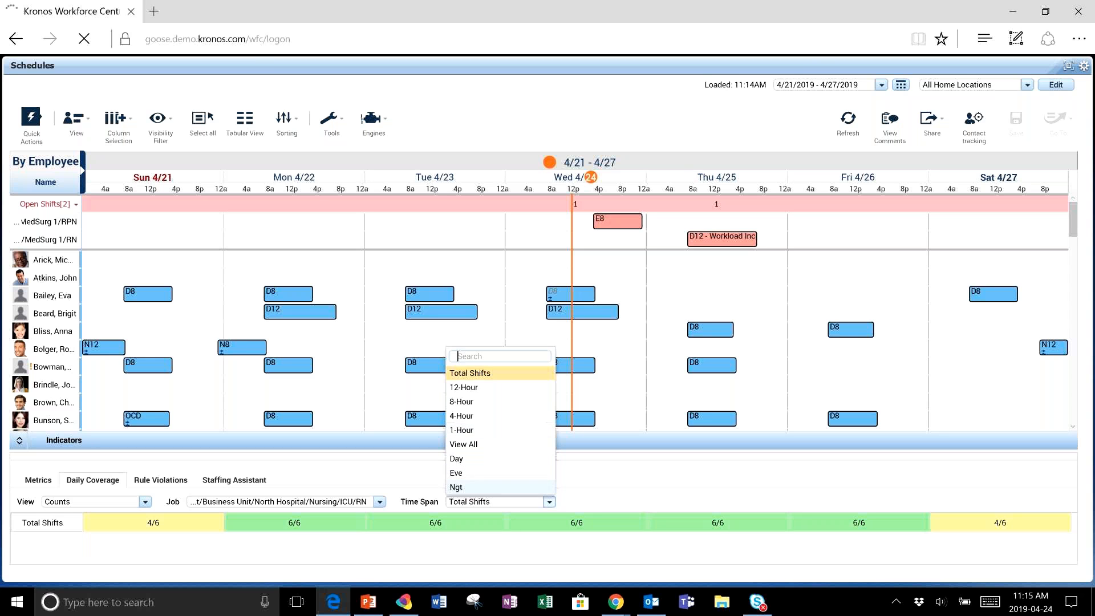
pyautogui.click(550, 501)
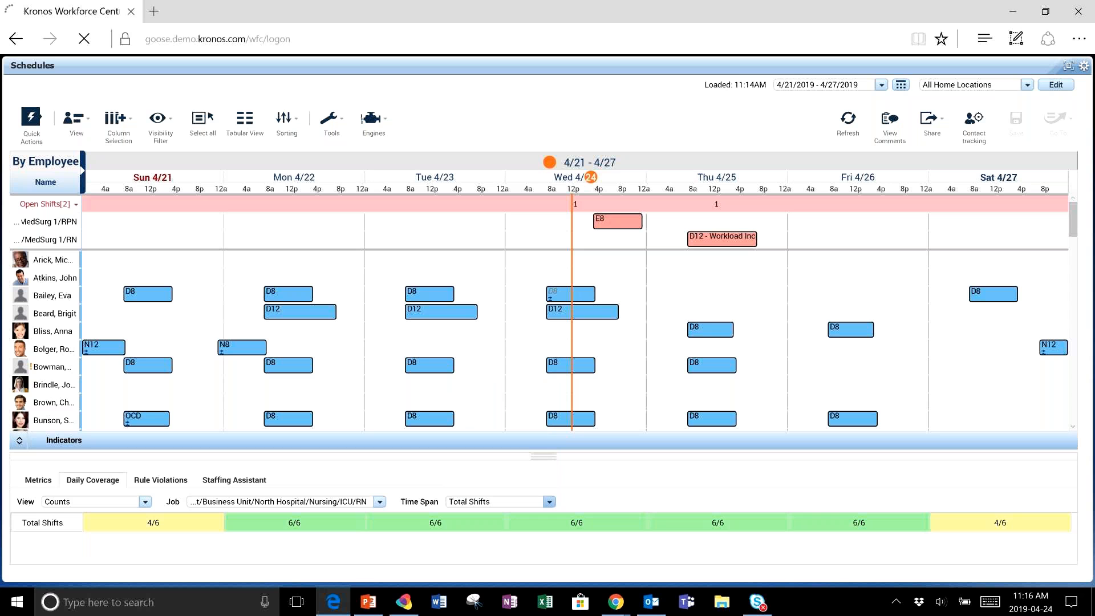
# - Open the Rule Violations list and select a violation to highlight the affected employee in the schedule
pyautogui.click(161, 480)
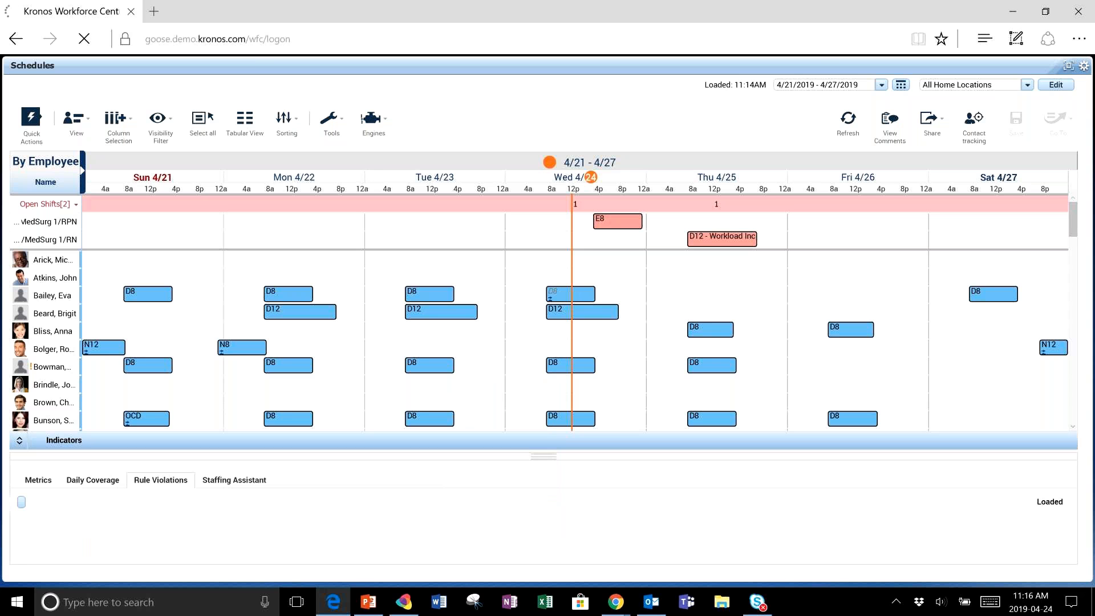
pyautogui.moveTo(54, 367)
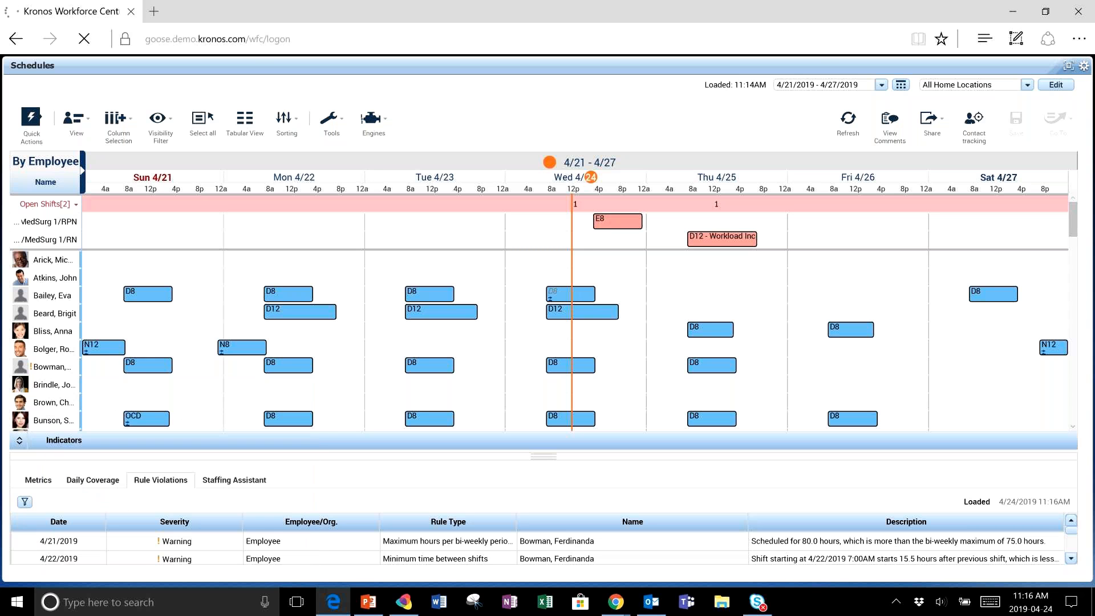
pyautogui.click(45, 366)
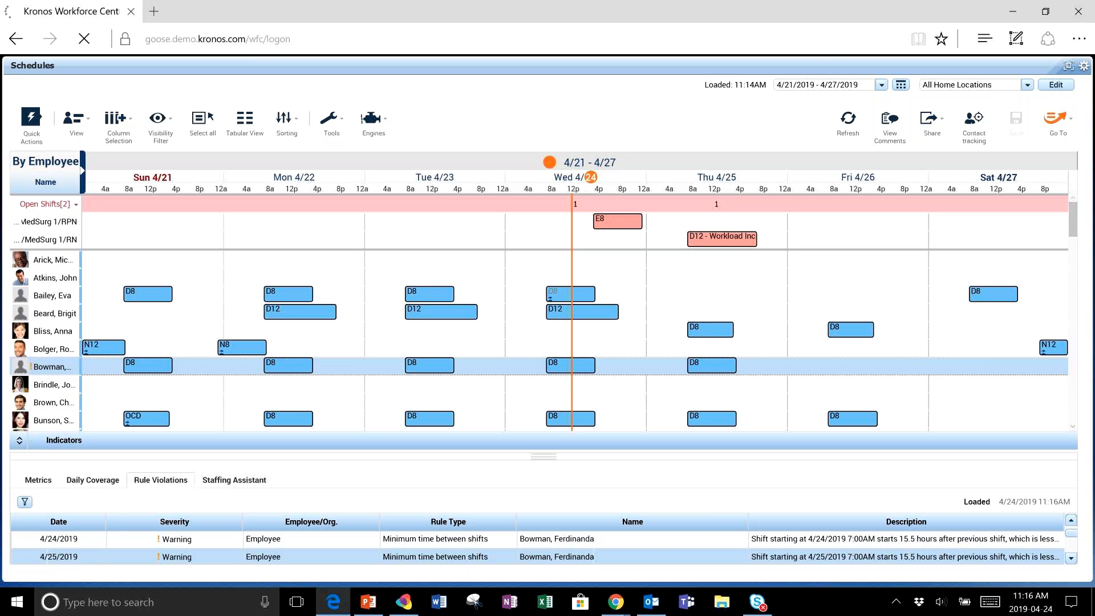
# - Open the Staffing Assistant and load candidates for the Wed 4/24 E8 MedSurg 1/RPN open shift
pyautogui.click(234, 480)
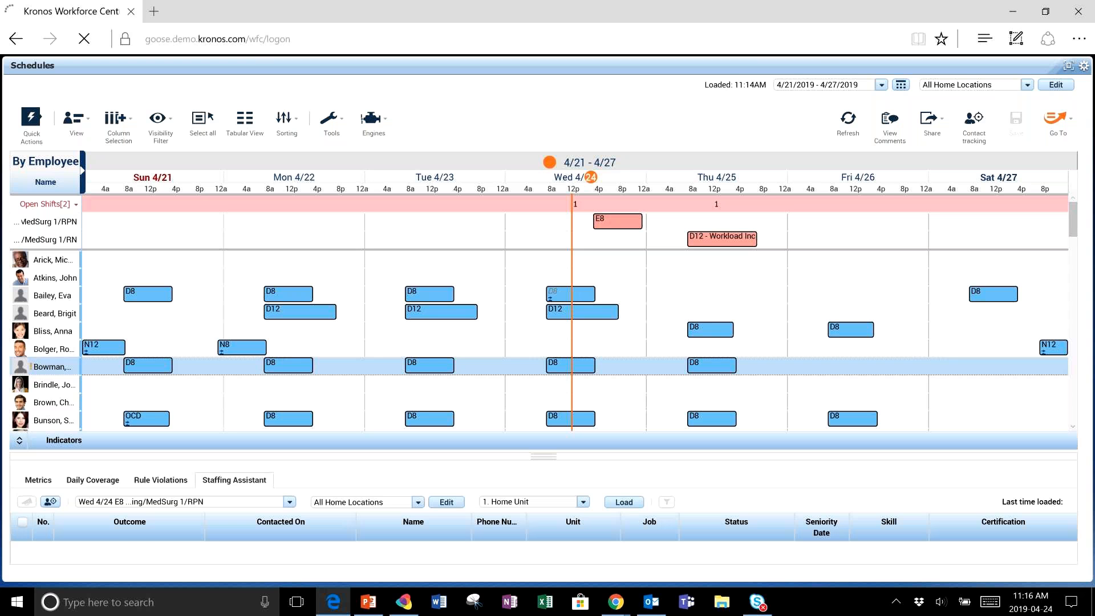
pyautogui.click(290, 502)
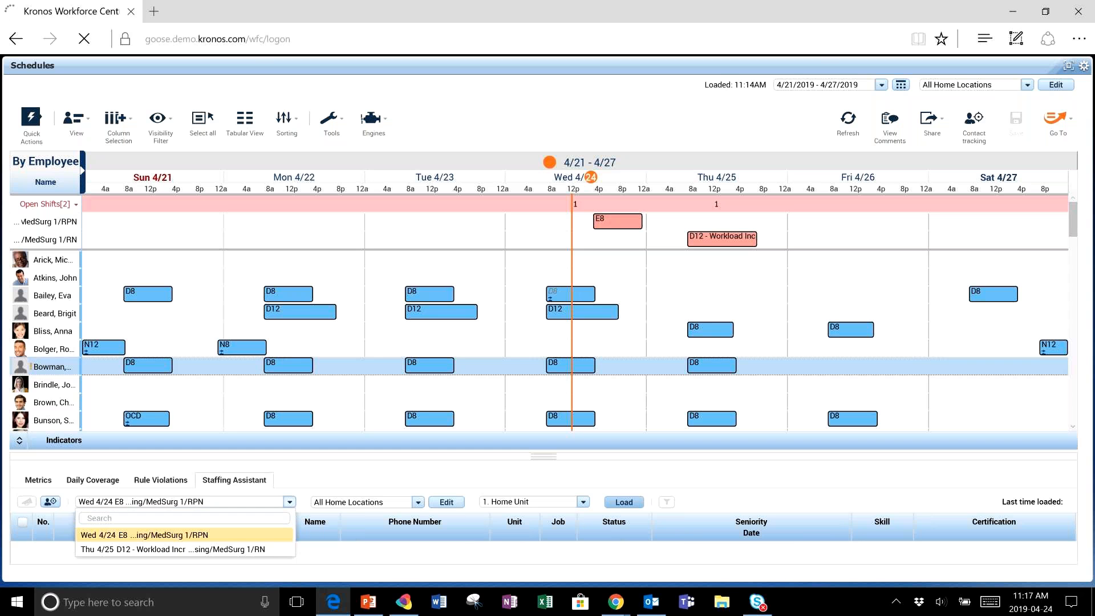
pyautogui.click(624, 501)
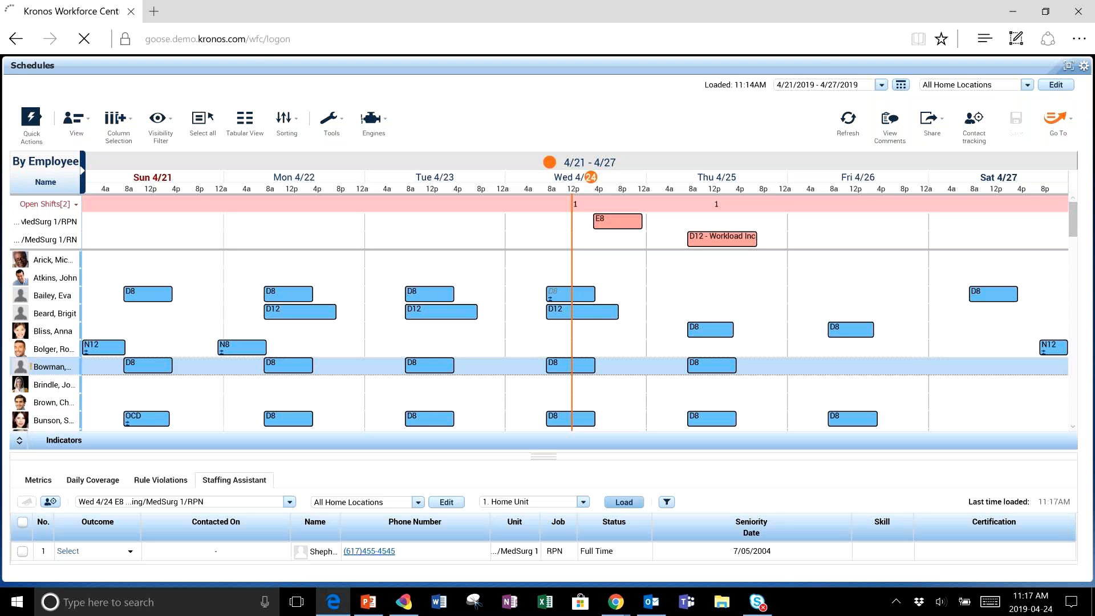
# - Enlarge the staffing pane and switch the staffing rule to the Part Time, Available by seniority option
pyautogui.moveTo(543, 457); pyautogui.dragTo(543, 378)
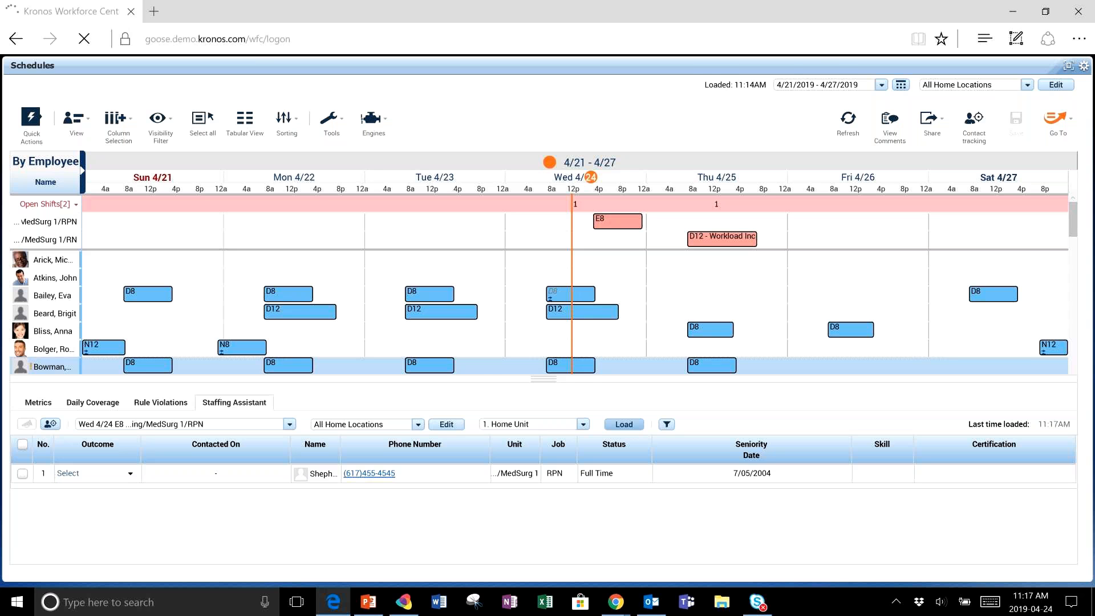
pyautogui.click(583, 424)
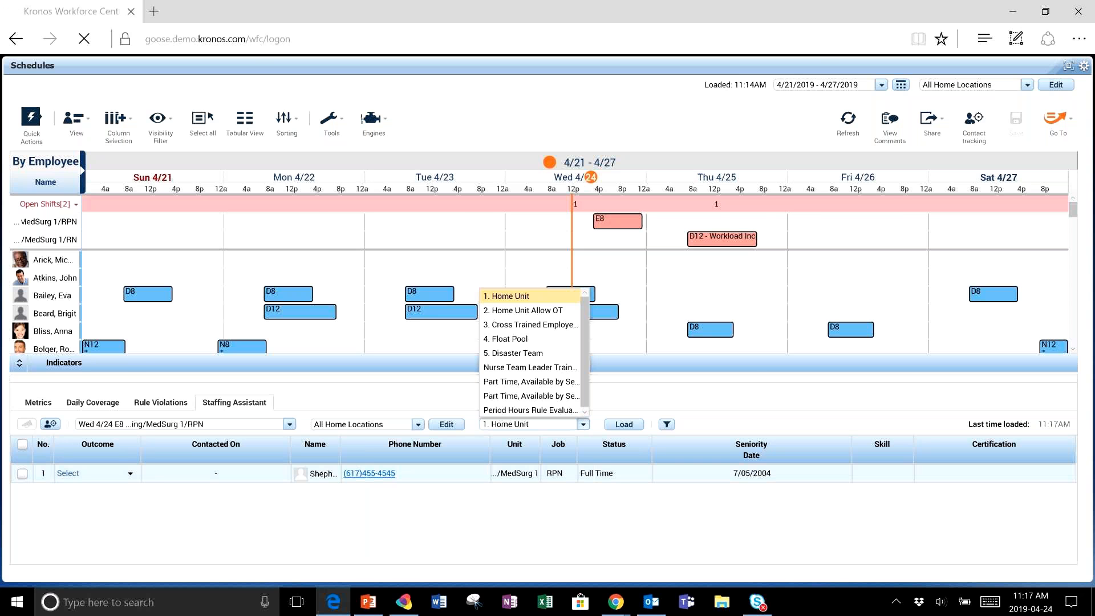
pyautogui.click(94, 473)
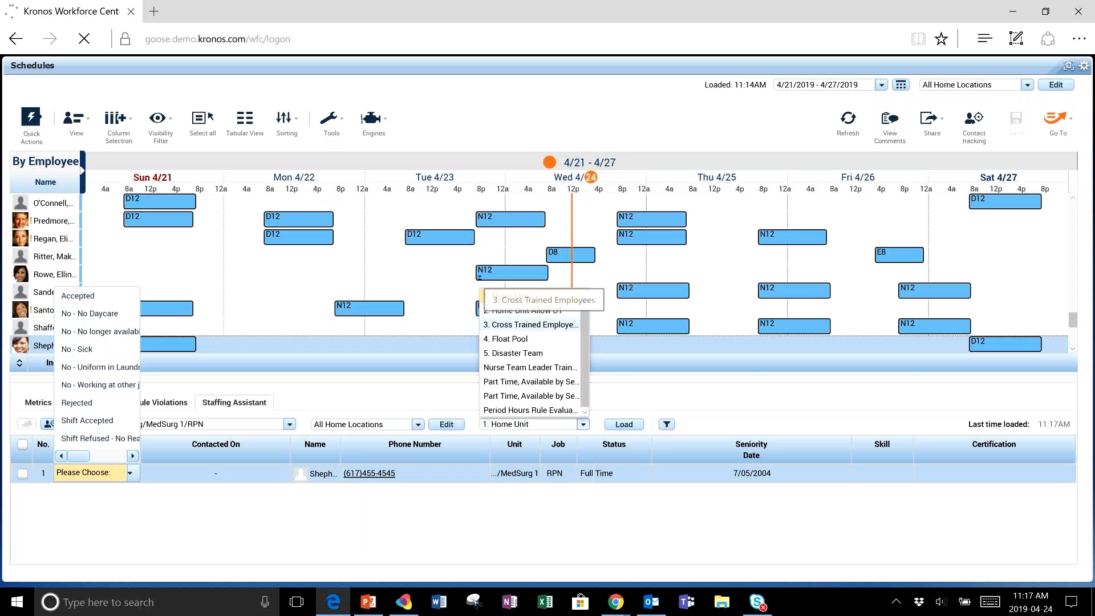
pyautogui.press('Escape')
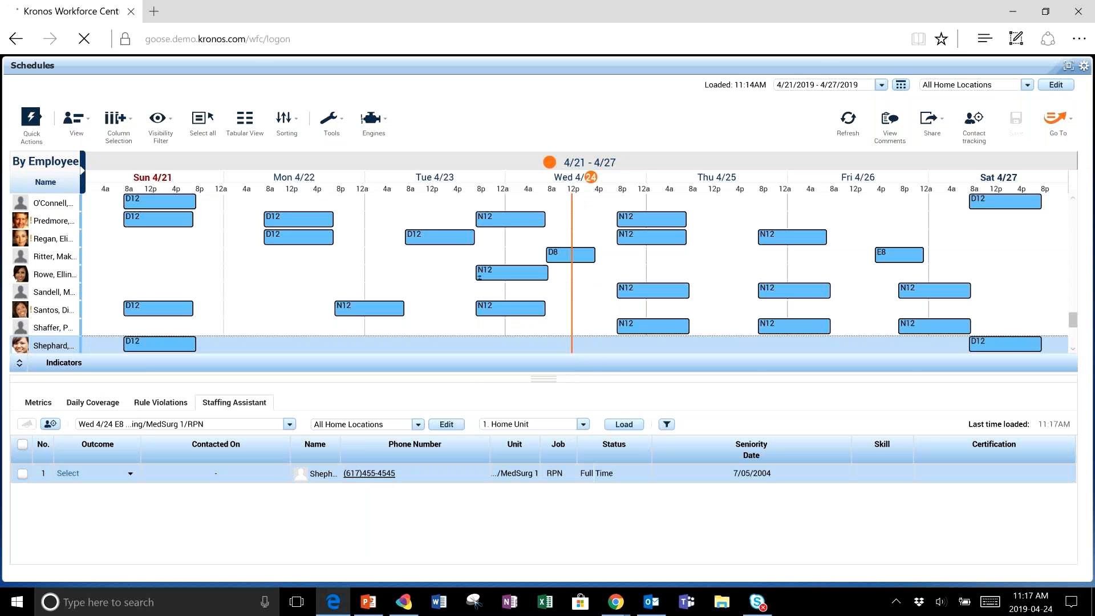
pyautogui.click(583, 423)
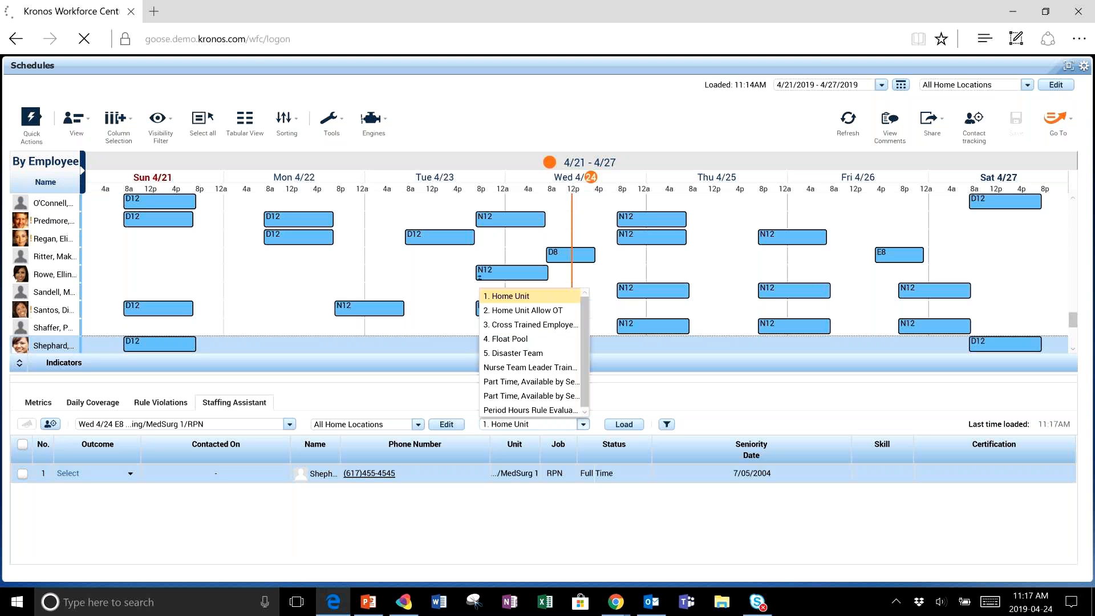
pyautogui.click(531, 381)
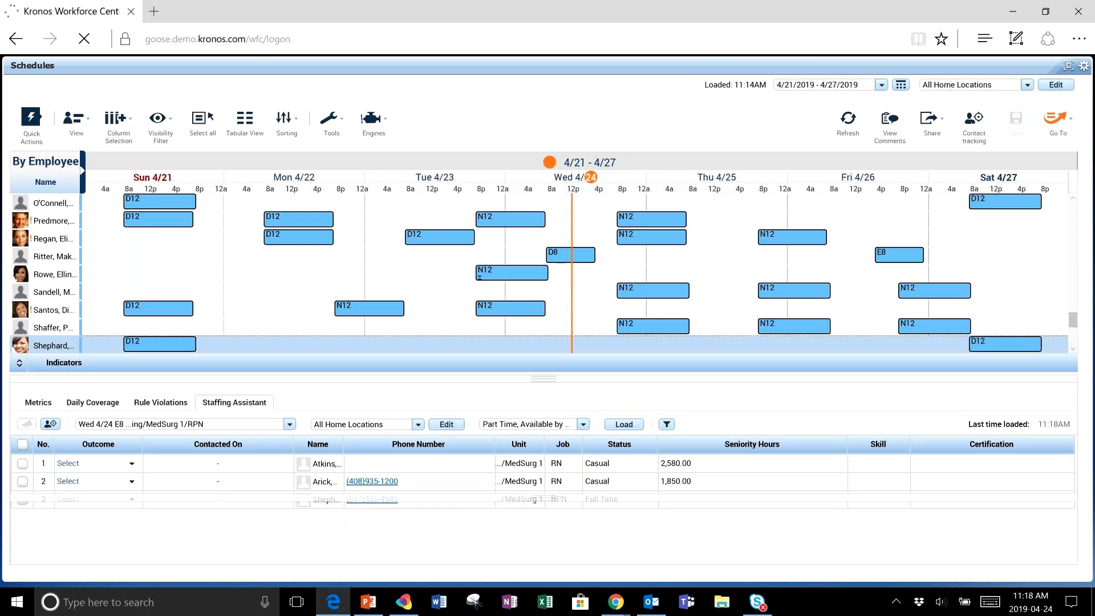
# - Expand the schedule grid and open the Edit Shift dialog for O'Connell's Sunday D12 shift, then cancel it
pyautogui.moveTo(544, 378); pyautogui.dragTo(543, 541)
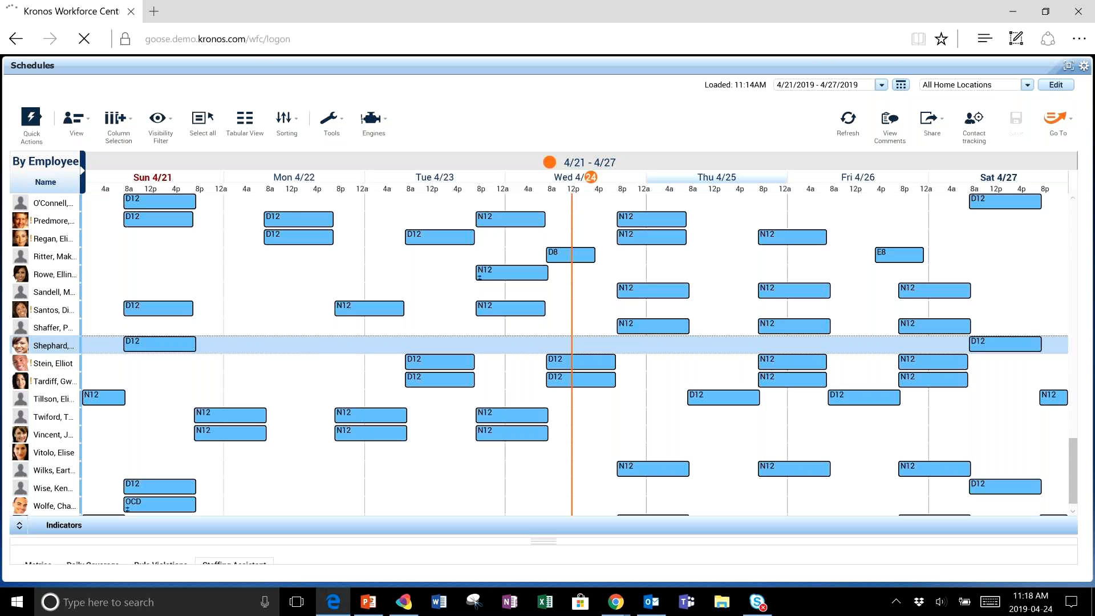
pyautogui.moveTo(653, 219)
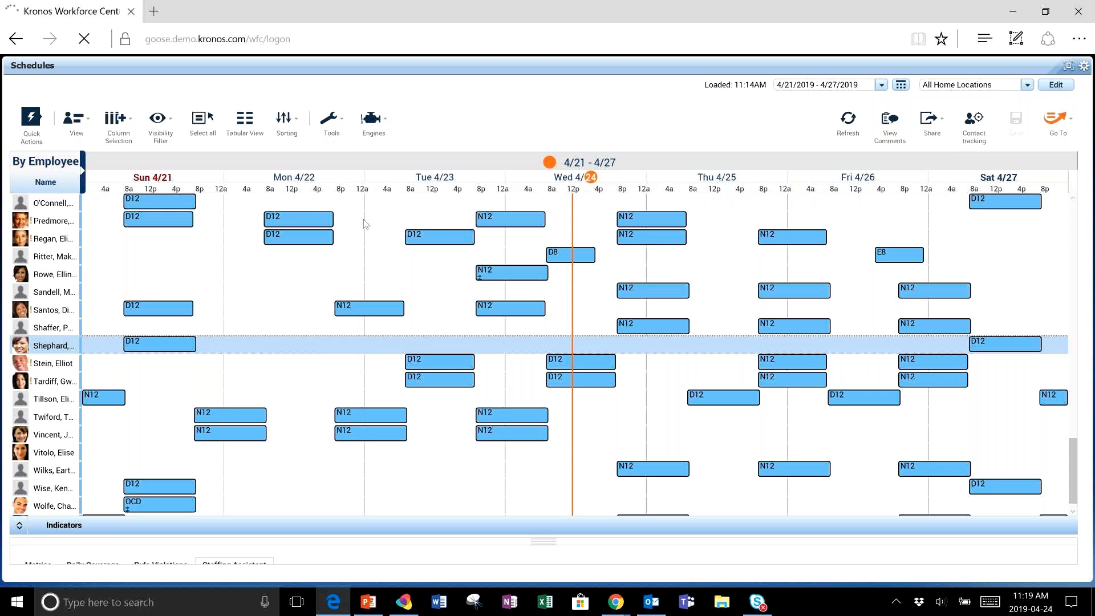
pyautogui.moveTo(159, 207)
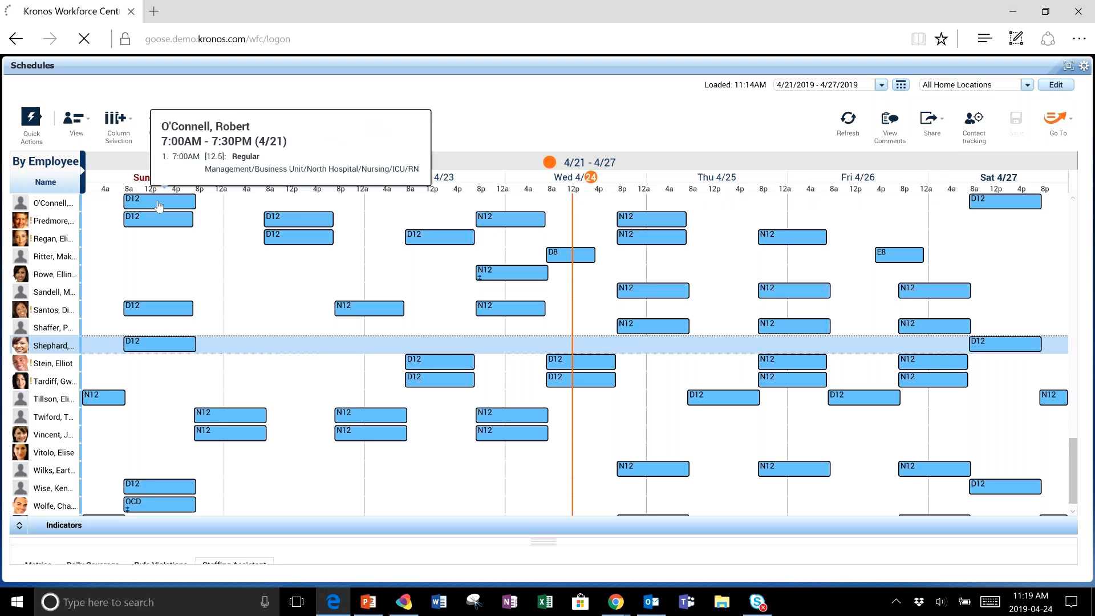
pyautogui.click(159, 207)
pyautogui.rightClick(159, 206)
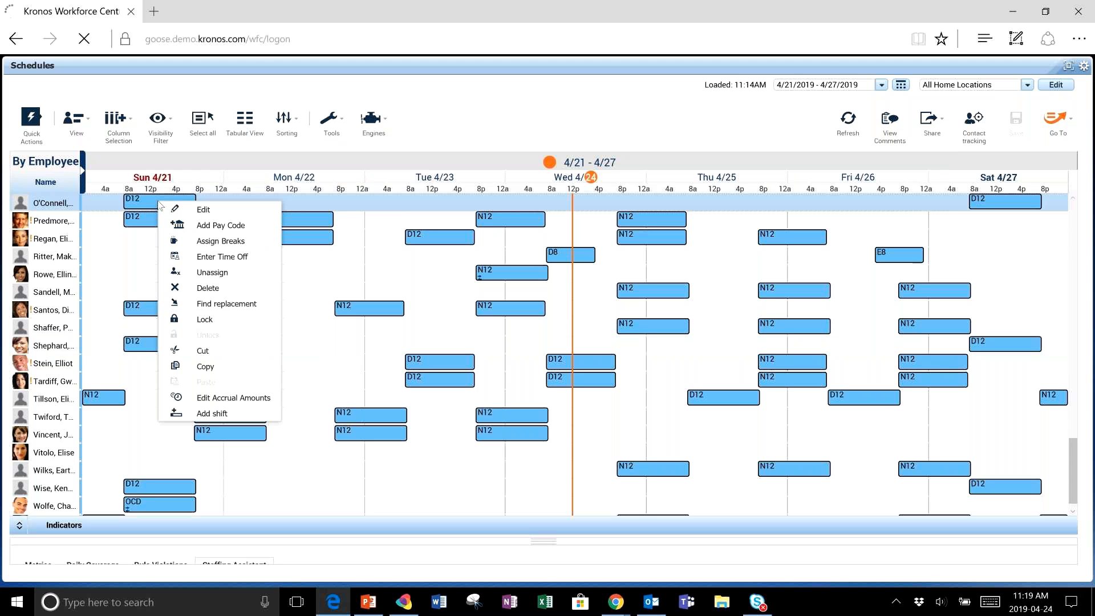
pyautogui.click(205, 211)
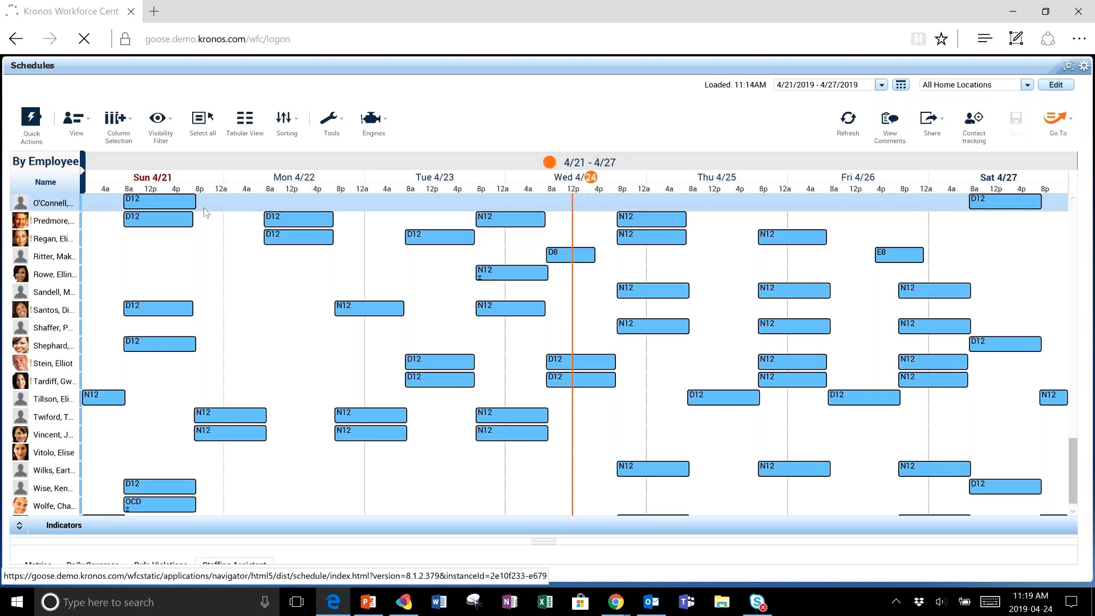
pyautogui.doubleClick(194, 201)
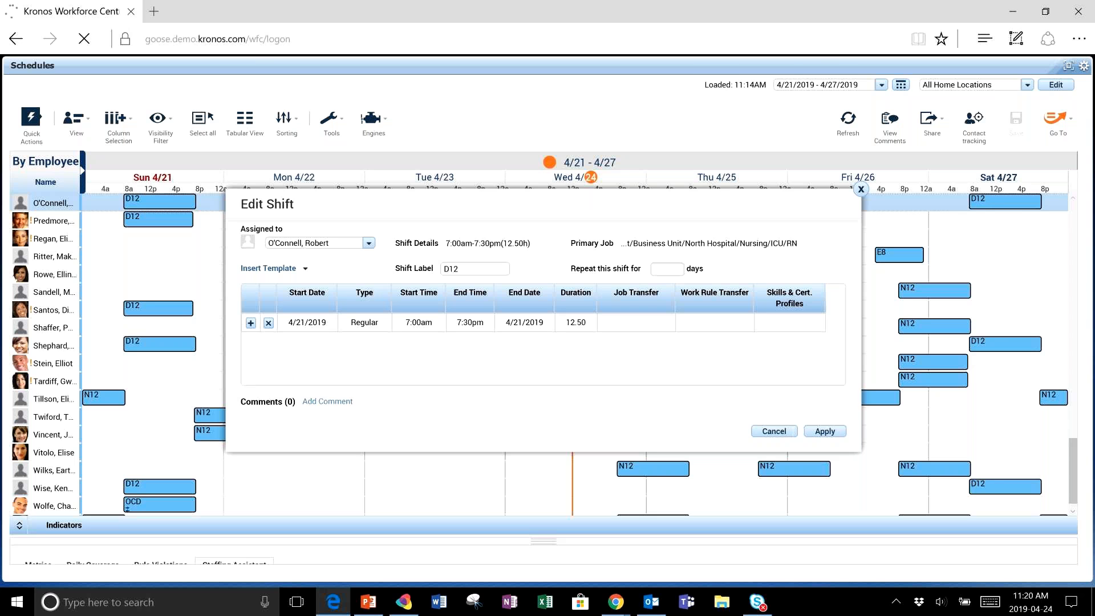
pyautogui.click(774, 431)
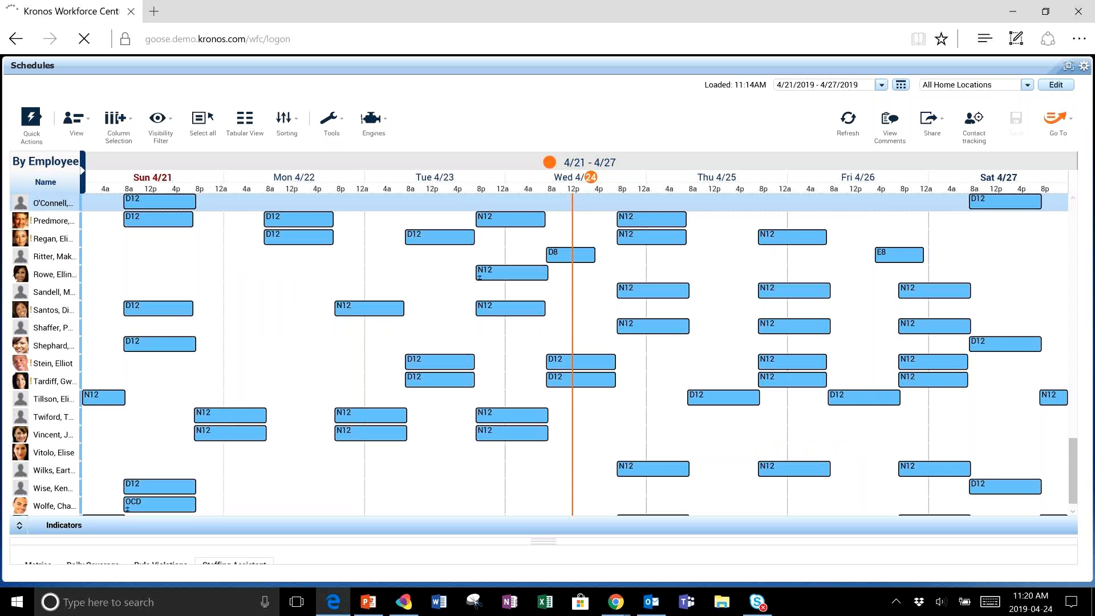
# - Display an employee's detail card from the name list
pyautogui.moveTo(60, 240)
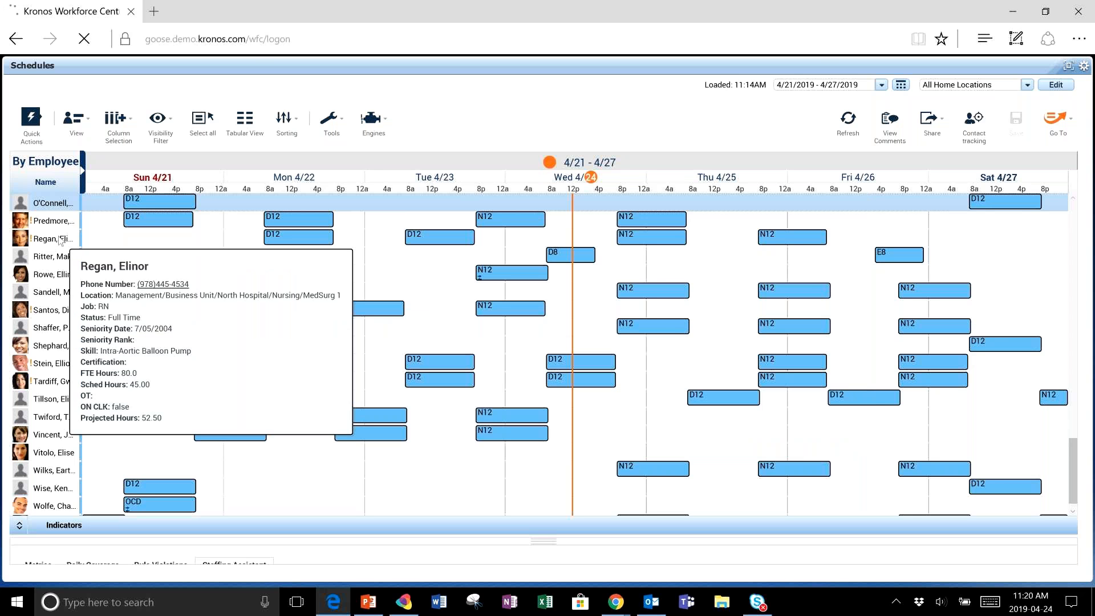
# - Open the employee's Schedule Pattern and view its nine-week rotation in edit mode, then cancel and close the dialog
pyautogui.rightClick(60, 239)
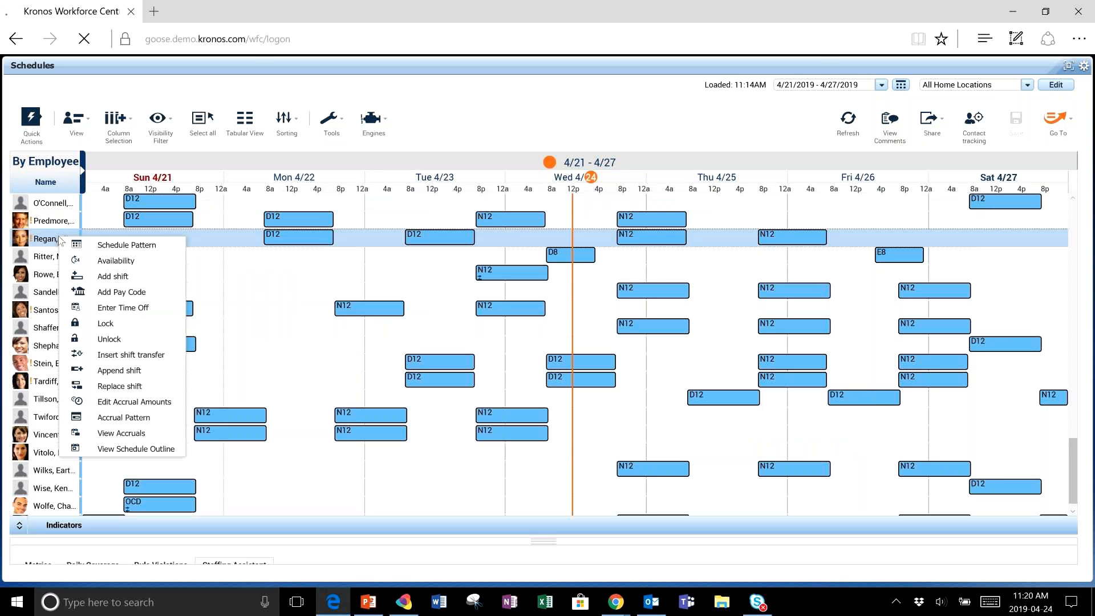
pyautogui.click(95, 245)
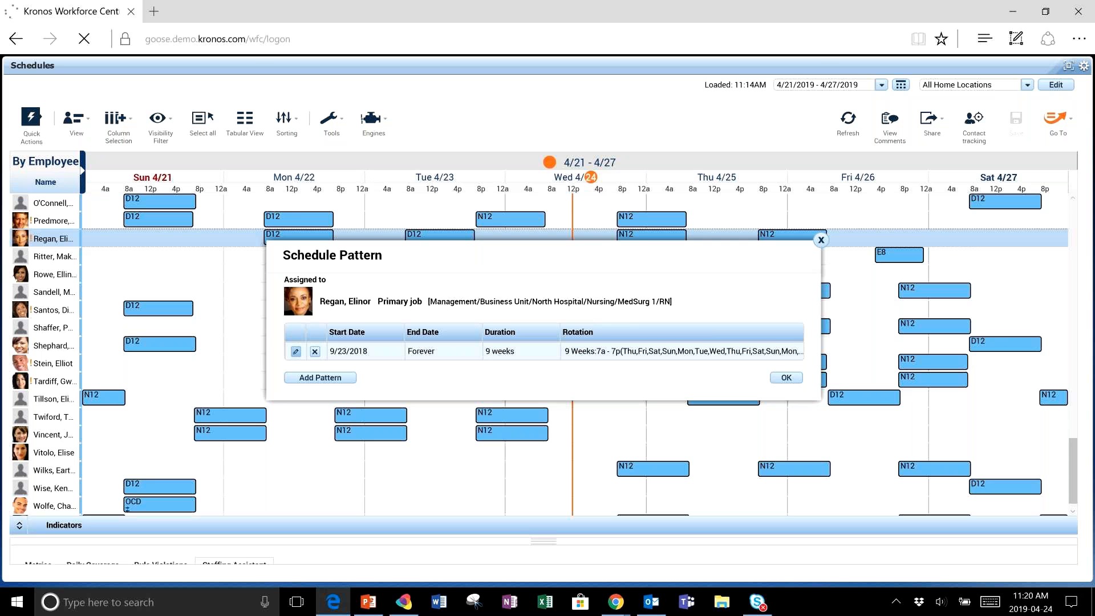
pyautogui.click(295, 351)
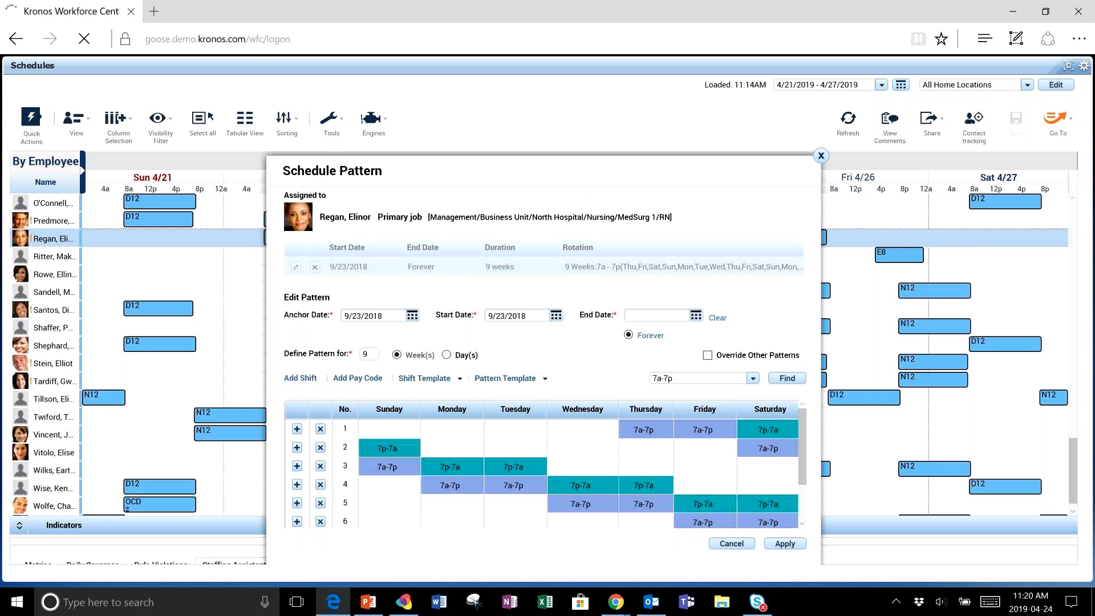
pyautogui.scroll(-3, 542, 464)
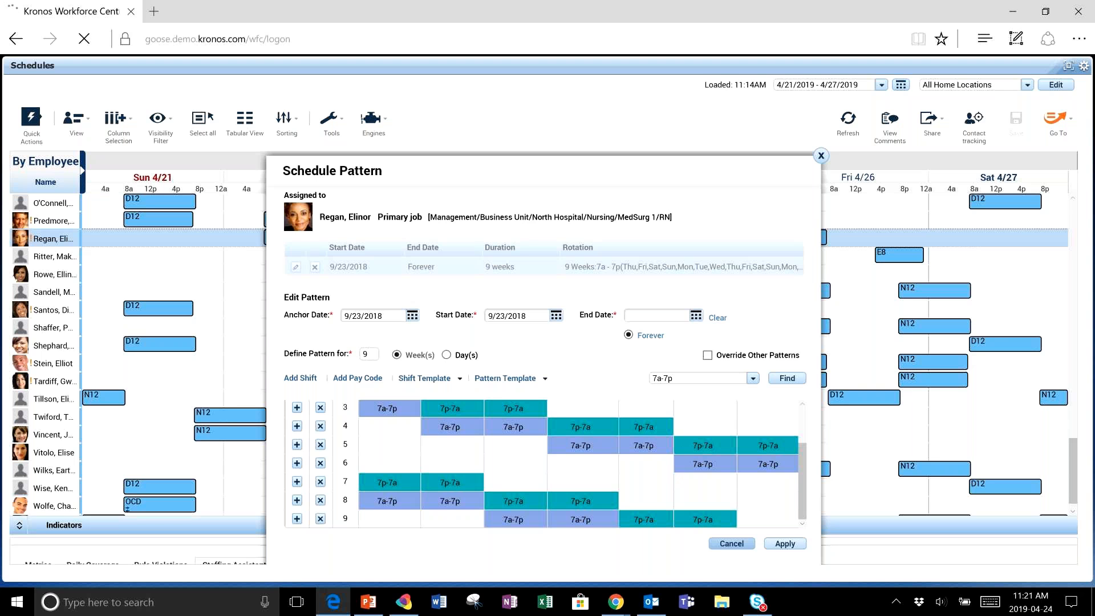
pyautogui.click(732, 543)
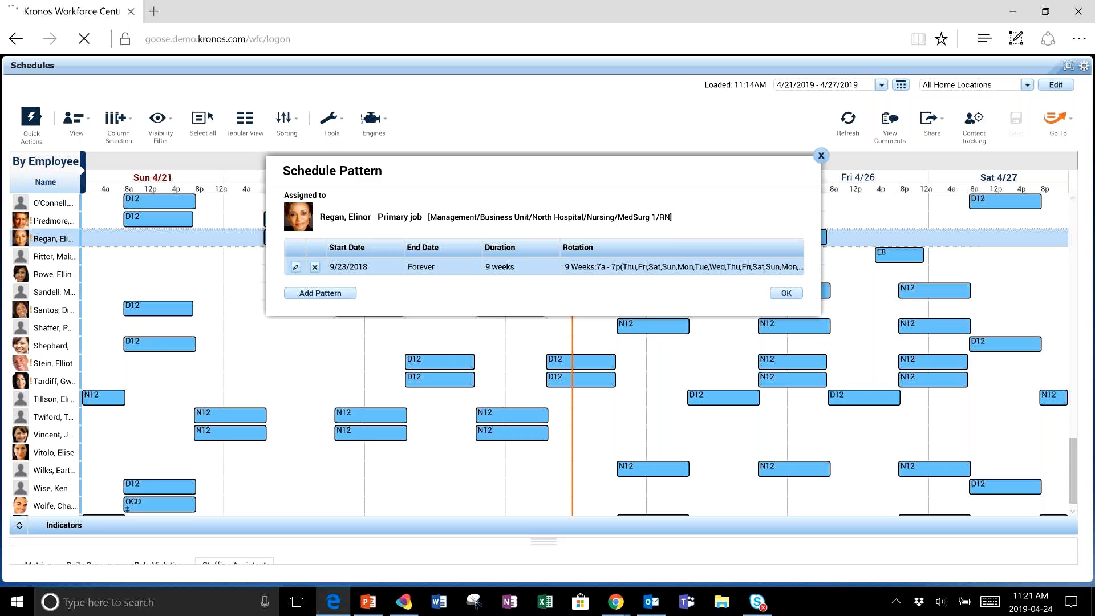
pyautogui.click(821, 156)
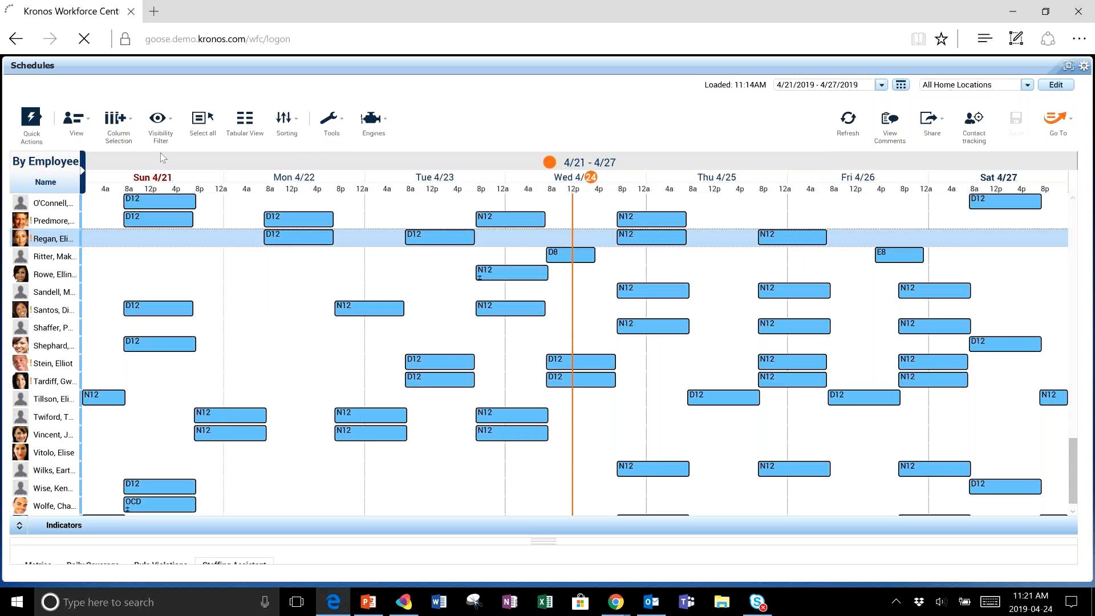
# - Restore the Schedules window to its normal size and browse the employee schedule grid, including the open shifts rows
pyautogui.moveTo(142, 180)
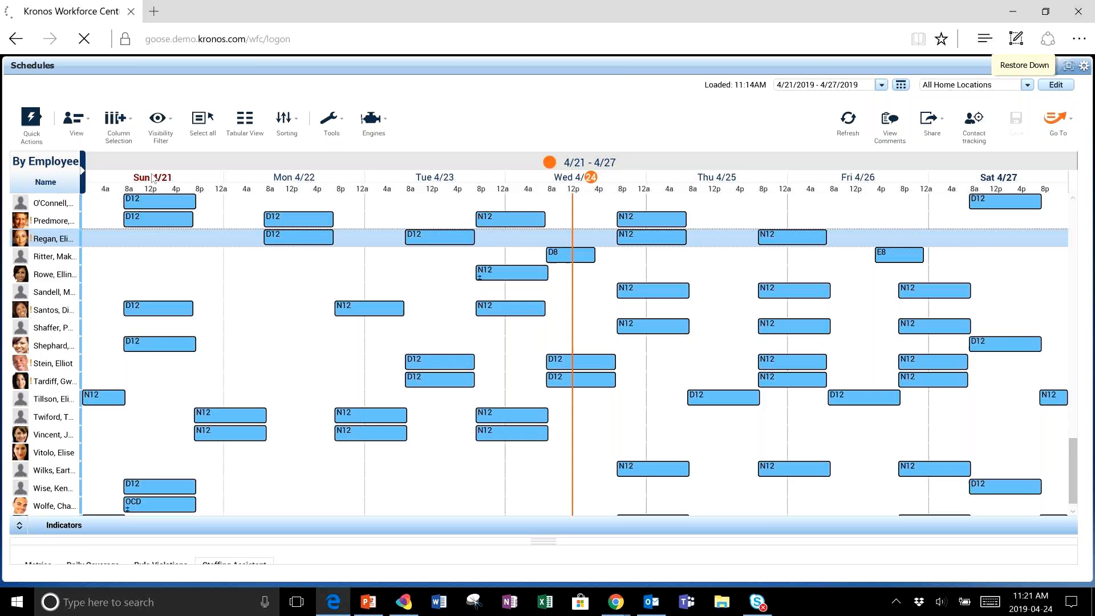
pyautogui.click(1068, 66)
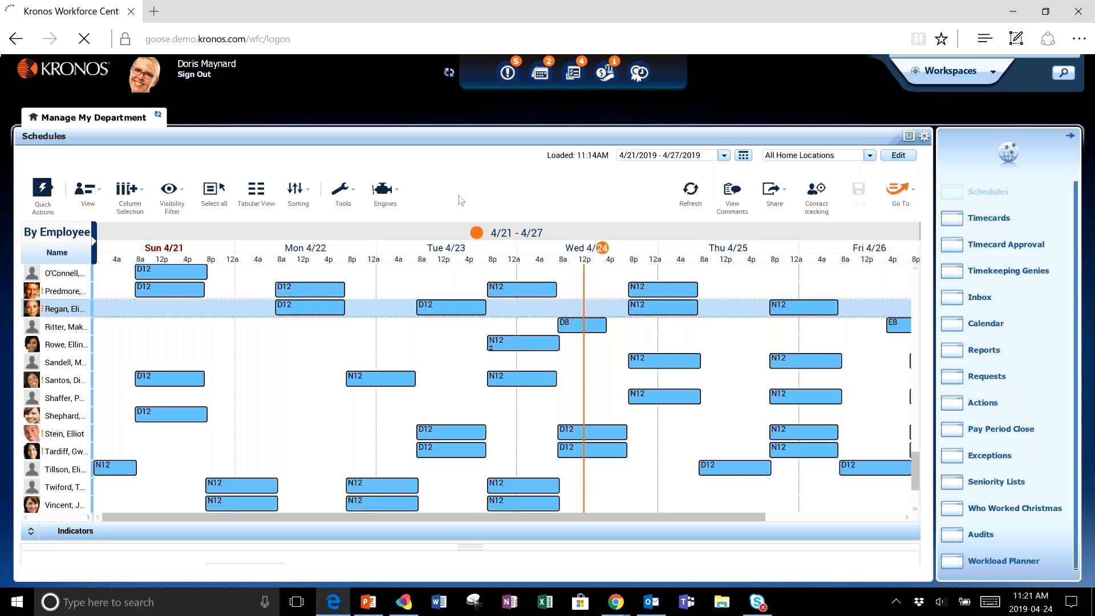
pyautogui.scroll(10, 502, 387)
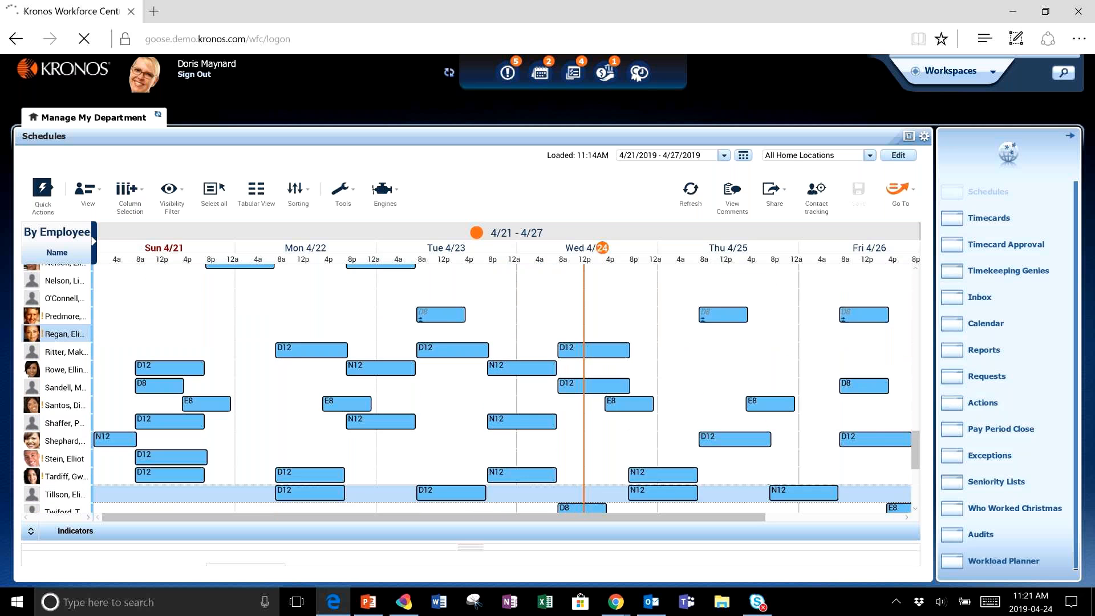
pyautogui.scroll(5, 502, 388)
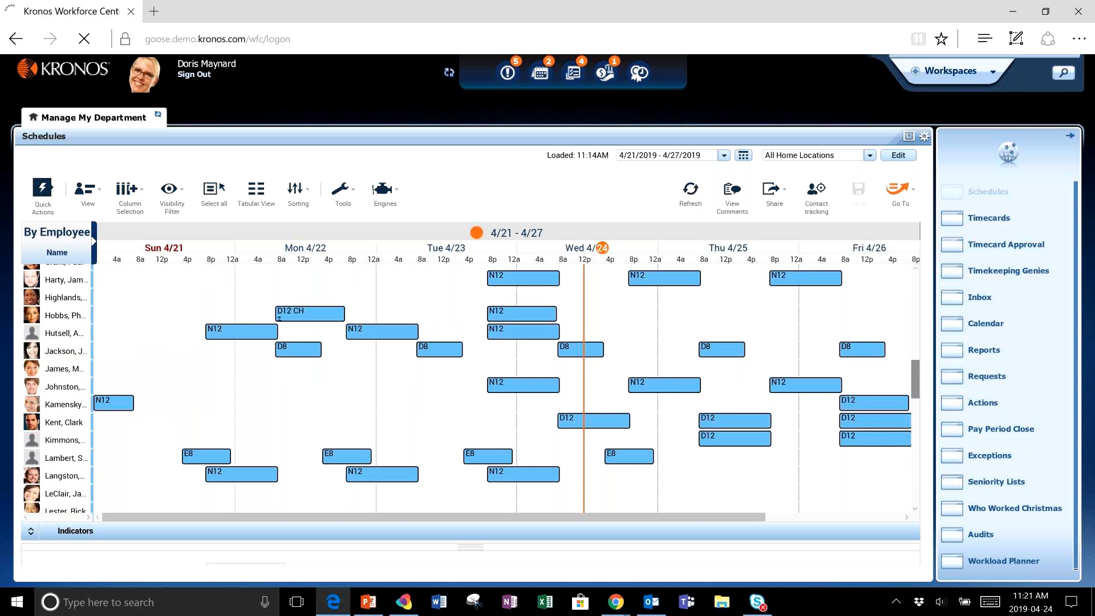
pyautogui.scroll(5, 502, 388)
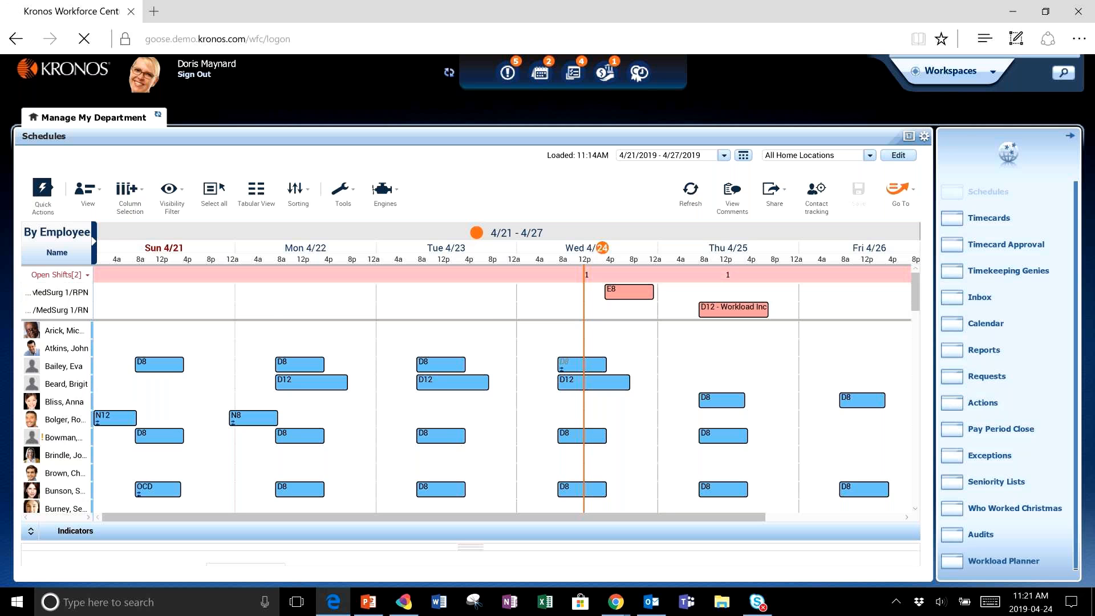
pyautogui.scroll(-1, 502, 399)
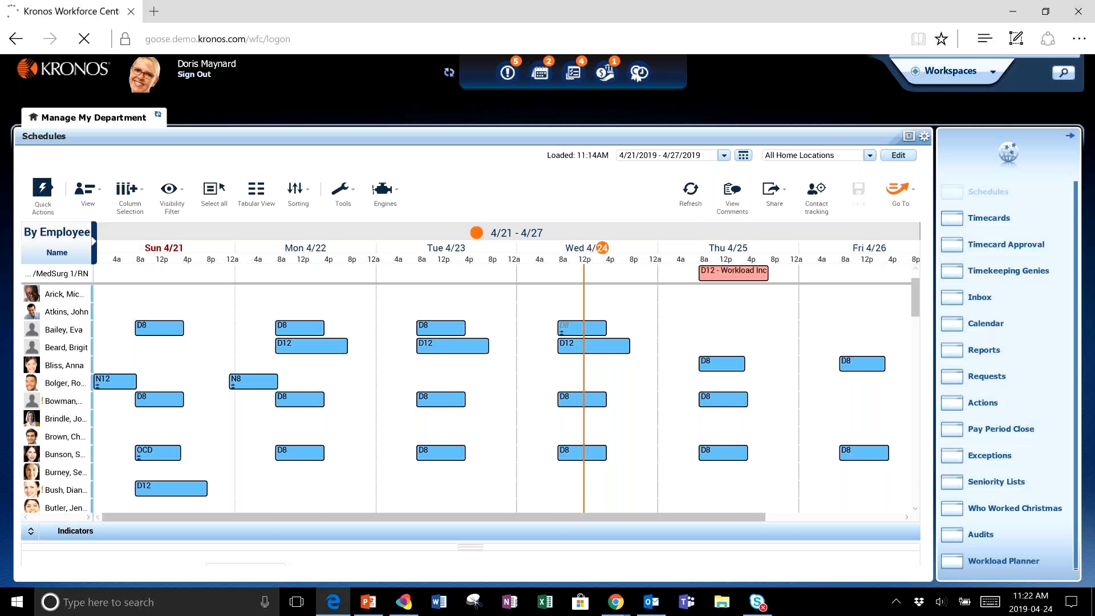
pyautogui.scroll(-7, 588, 342)
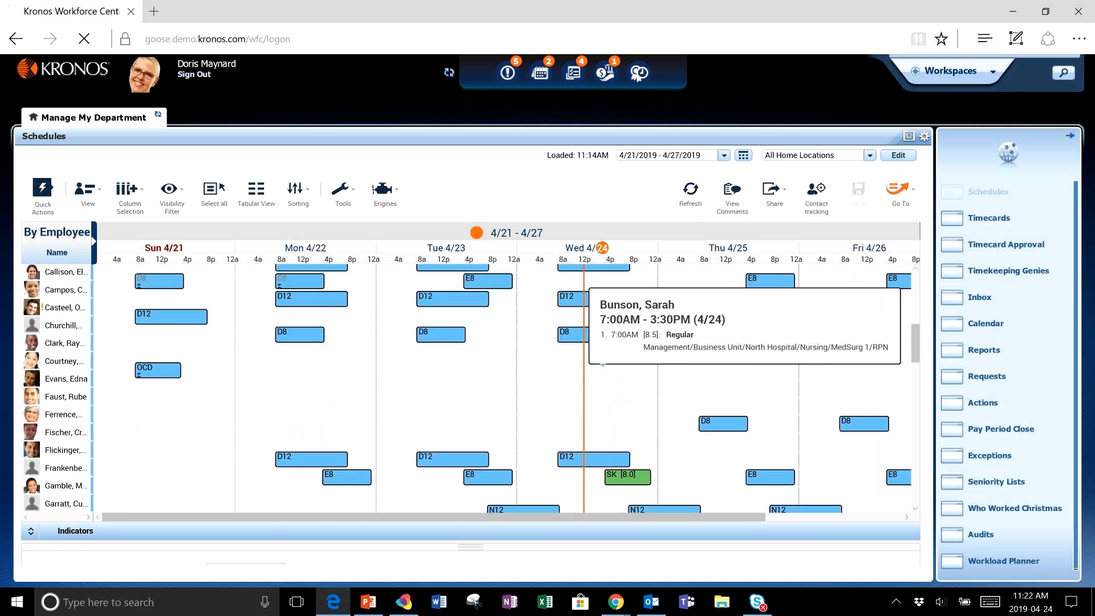
pyautogui.scroll(-2, 593, 365)
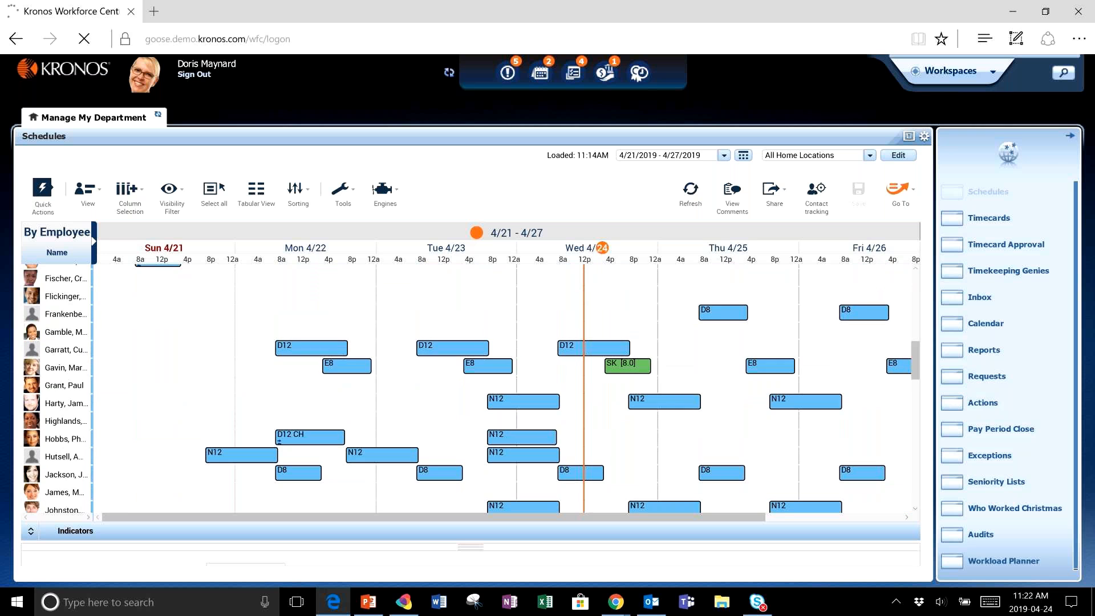
# - Add a Sick pay code to an employee's Wed 4/24 N12 shift with Full sched day amount and Create Open Shift checked
pyautogui.moveTo(653, 401)
pyautogui.rightClick(680, 402)
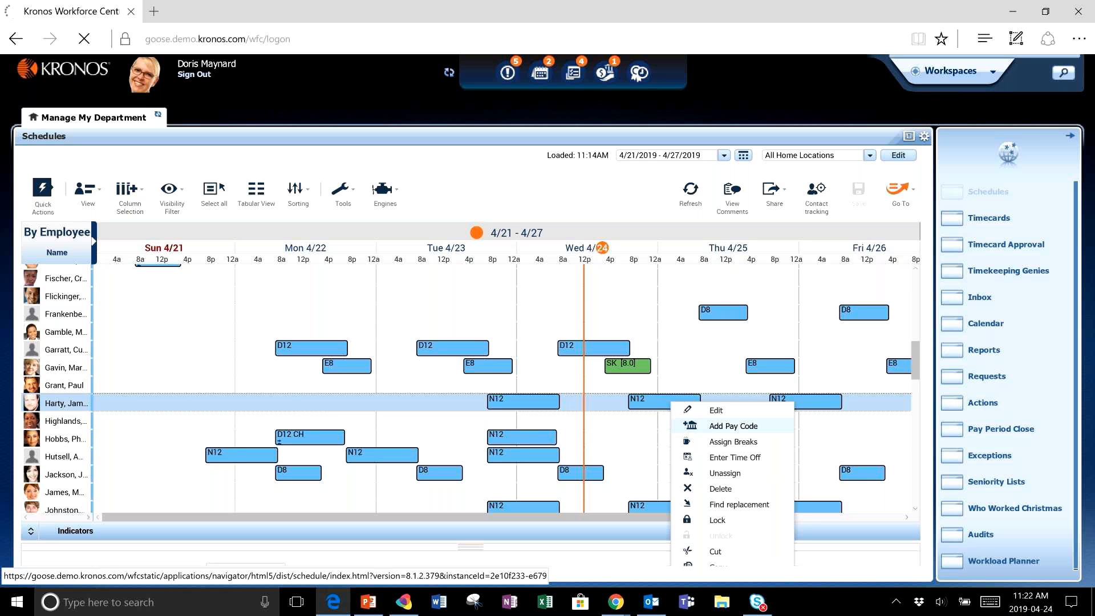
pyautogui.click(29, 179)
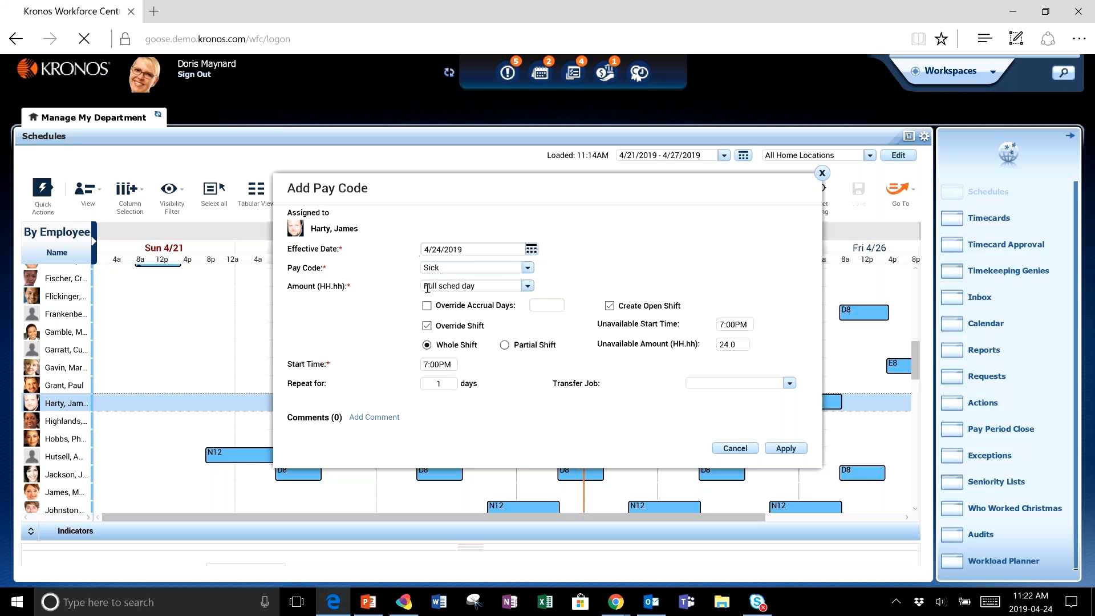
pyautogui.click(528, 286)
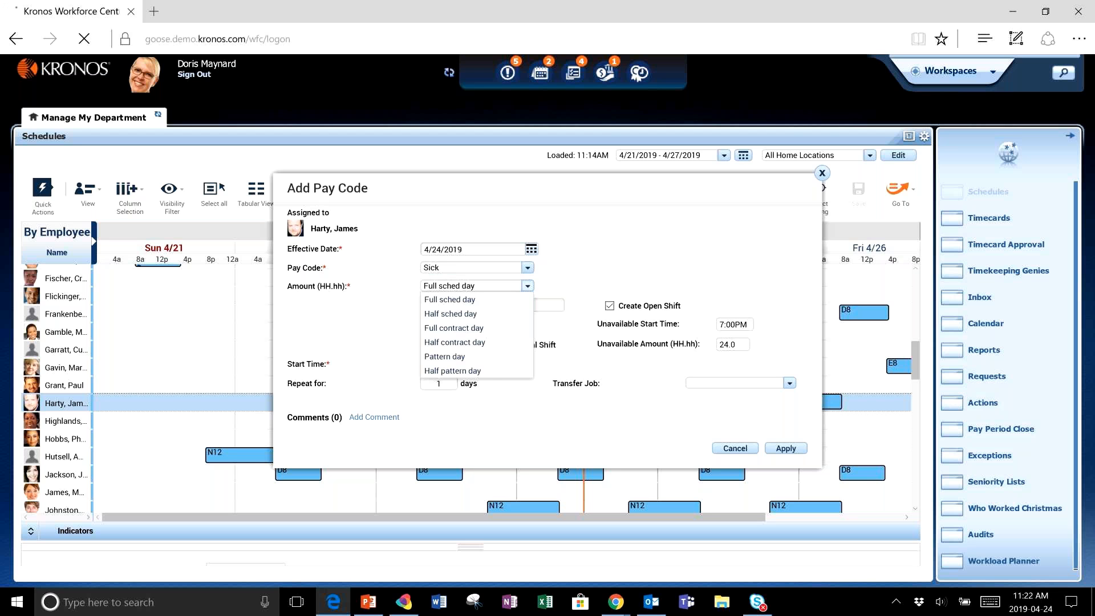
pyautogui.click(528, 286)
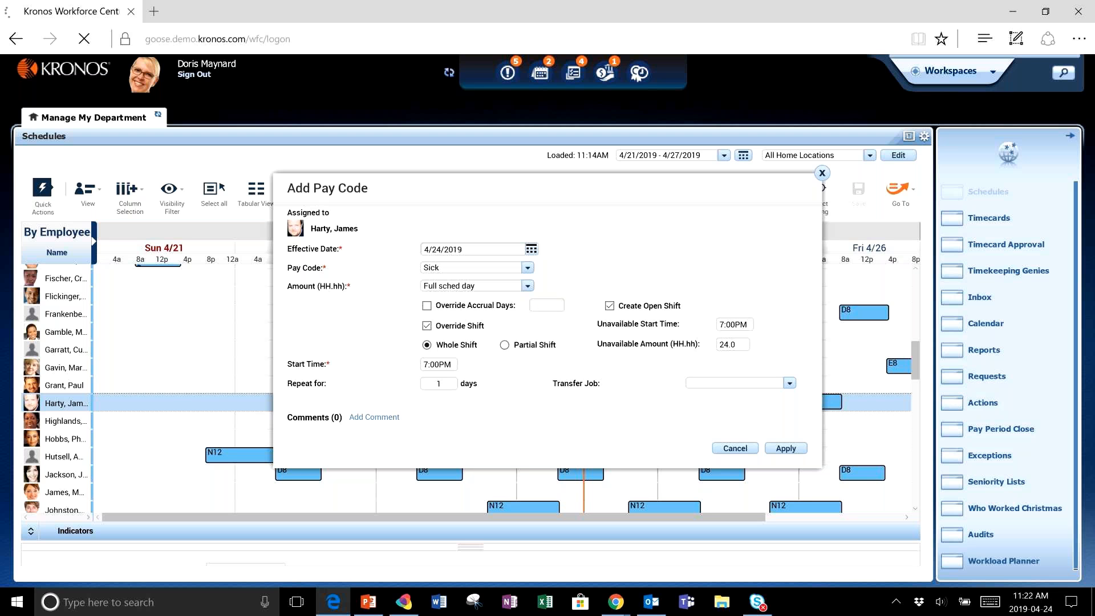
pyautogui.click(609, 305)
pyautogui.press('space')
# - Attach an Employee Illness comment with the note "Flu" and apply the pay code
pyautogui.click(374, 417)
pyautogui.click(404, 435)
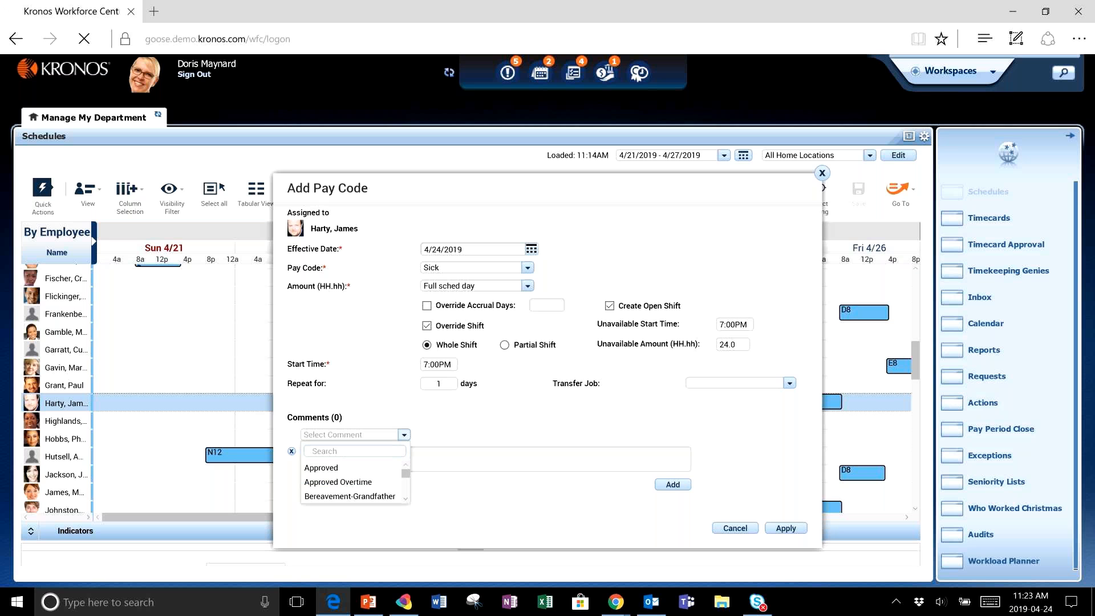
pyautogui.scroll(-2, 354, 482)
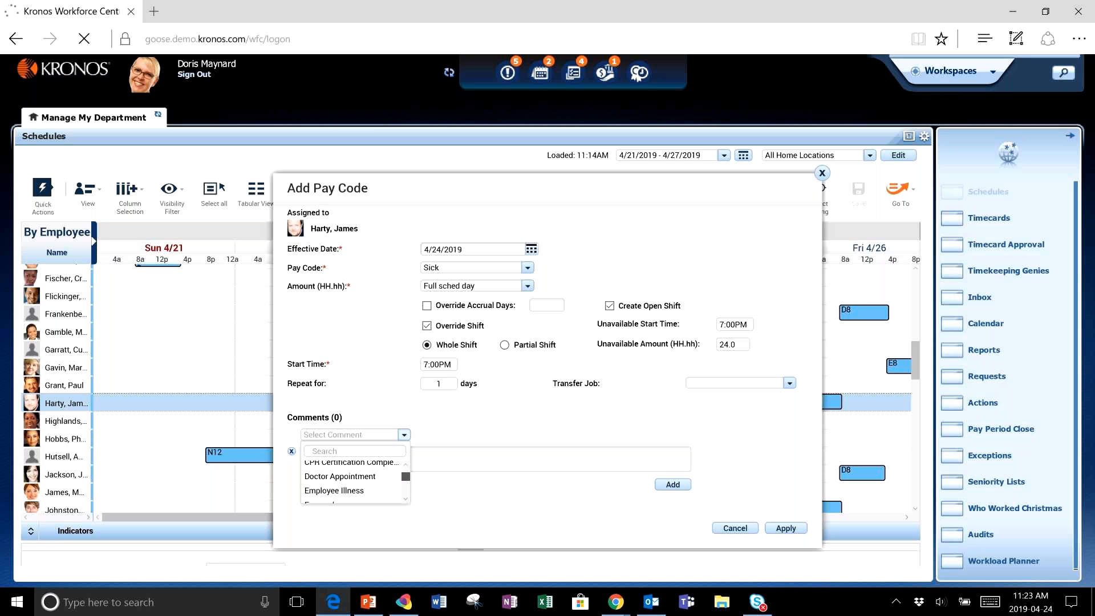
pyautogui.scroll(-1, 354, 482)
pyautogui.click(342, 474)
pyautogui.write('Flu')
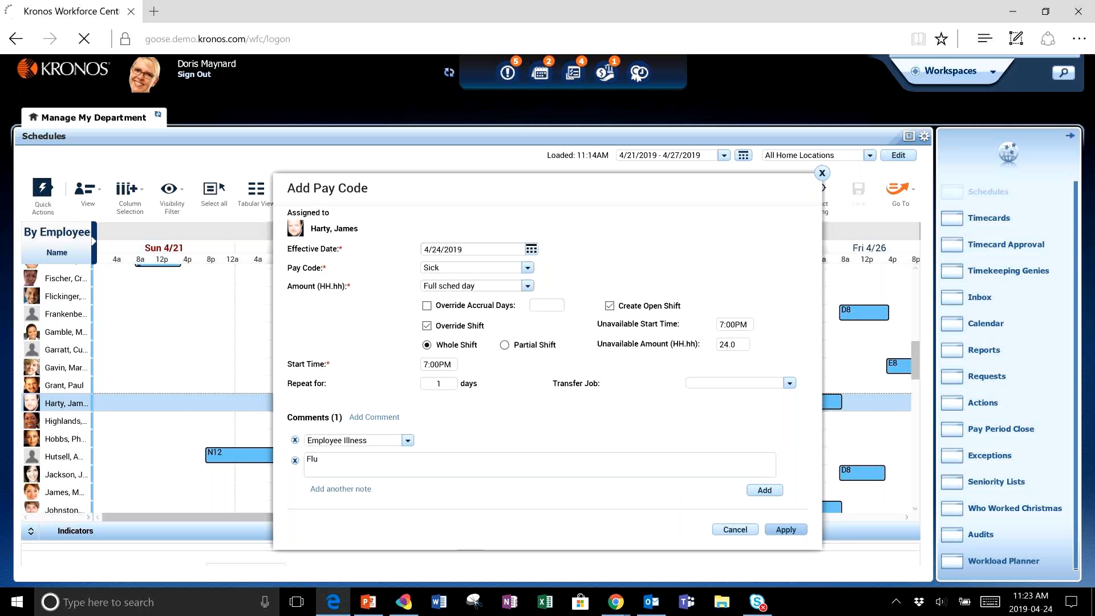
pyautogui.click(786, 529)
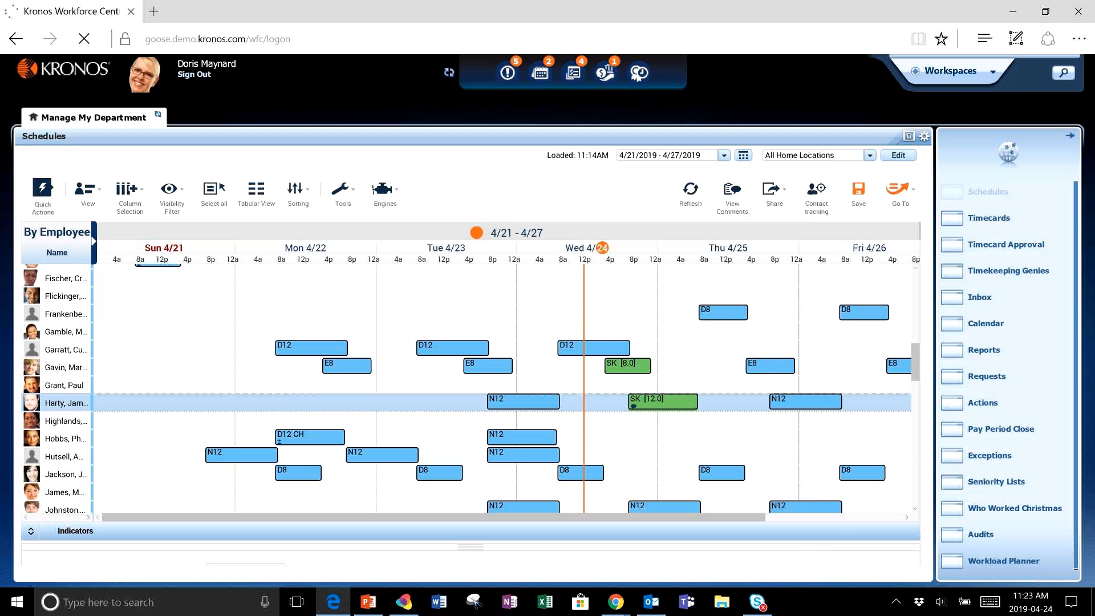
# - Save the schedule changes, accepting the rule-violation warning
pyautogui.moveTo(684, 402)
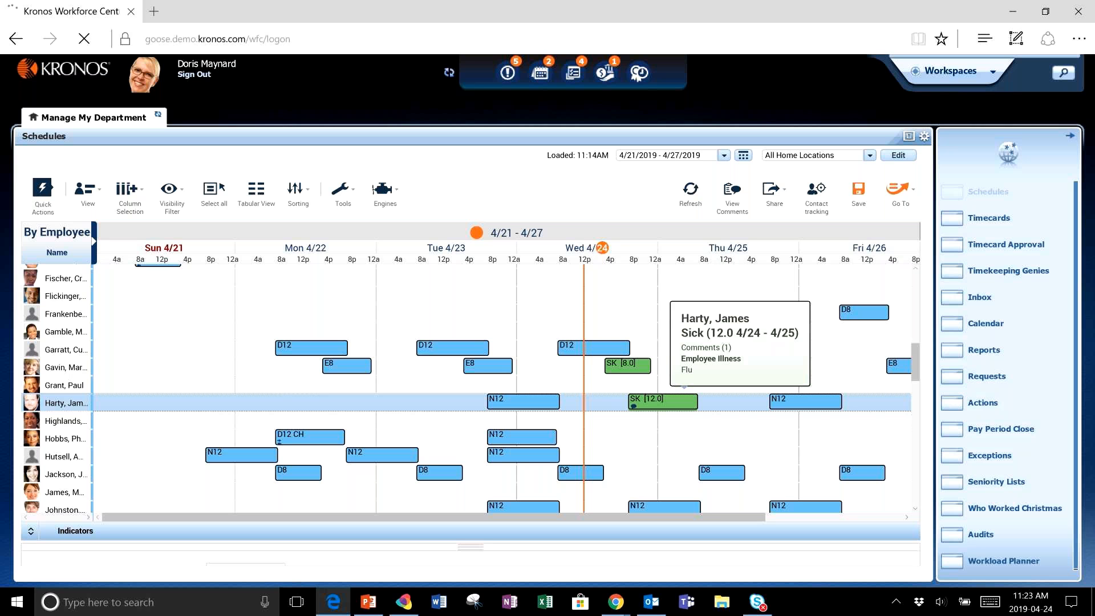
pyautogui.scroll(8, 684, 401)
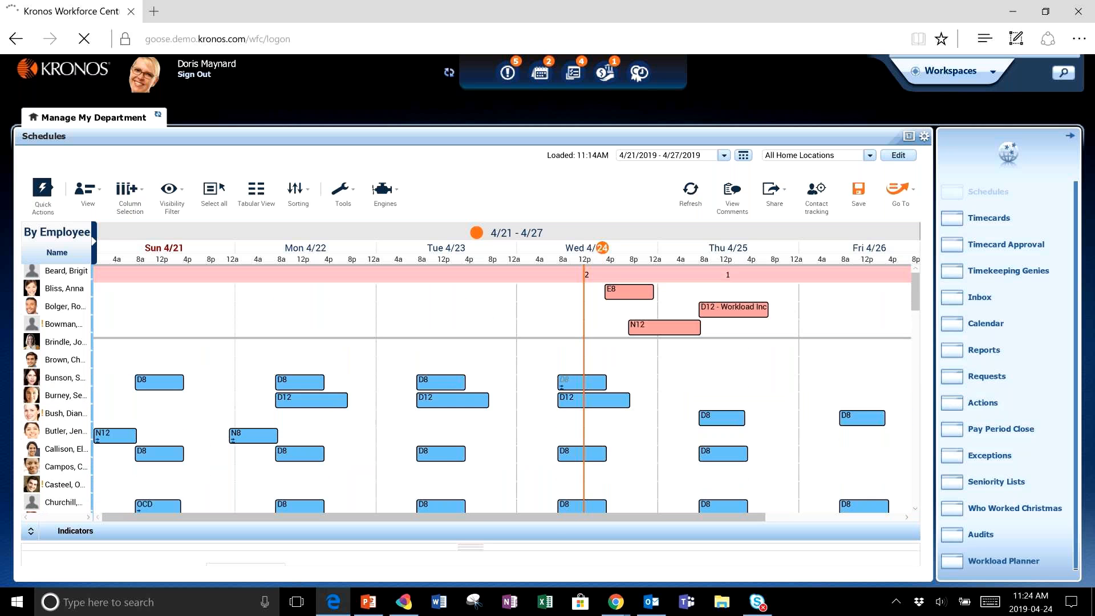
pyautogui.moveTo(639, 326)
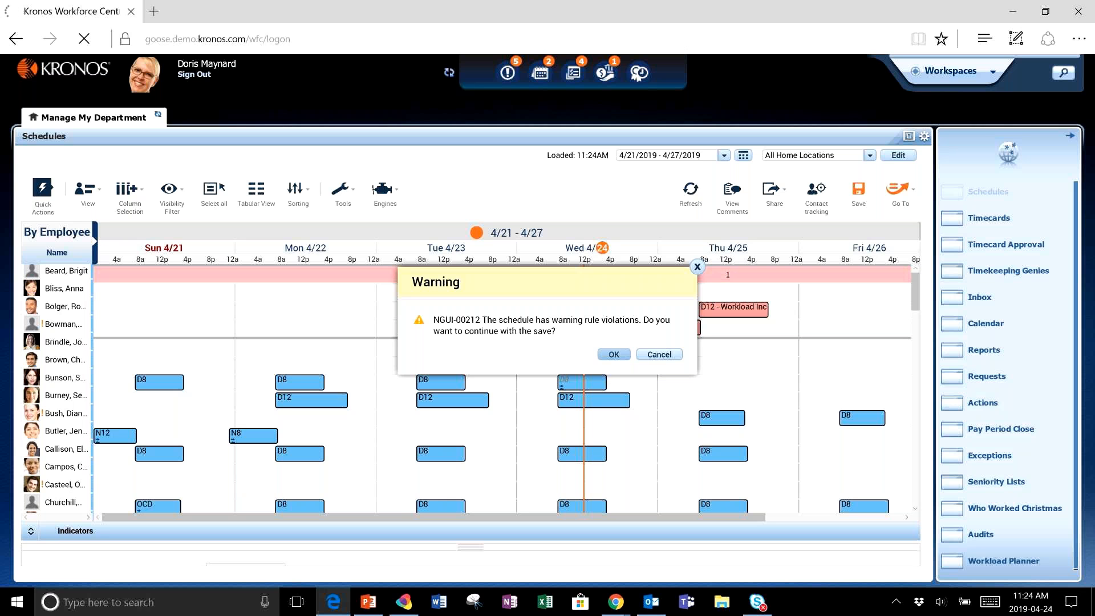
pyautogui.press('Return')
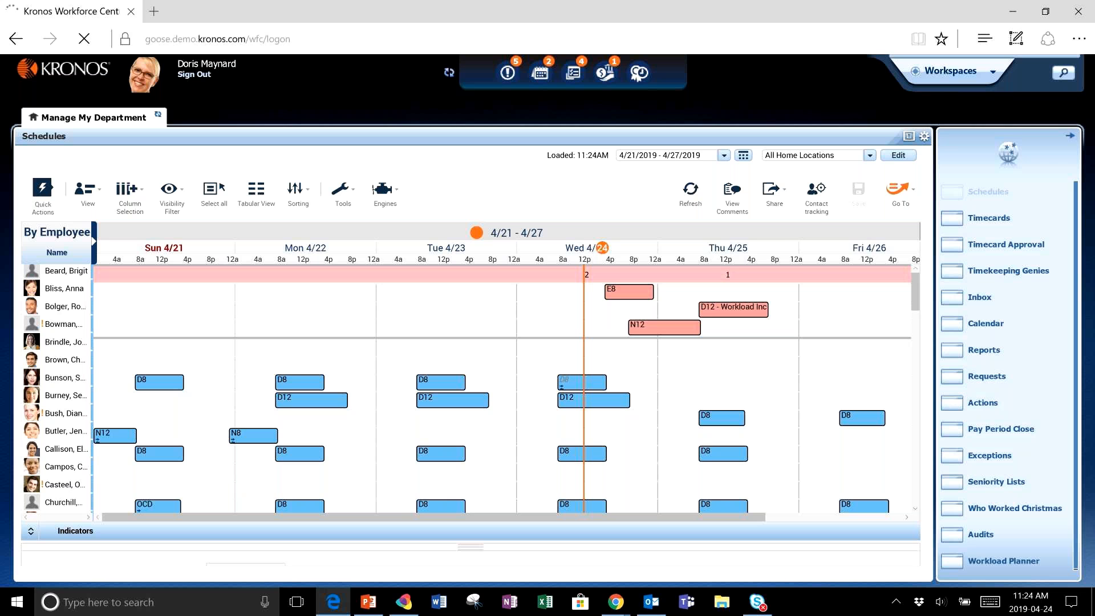
# - Assign the new Wed 4/24 N12 open shift to an employee using the Assign quick action
pyautogui.moveTo(743, 309)
pyautogui.moveTo(680, 326)
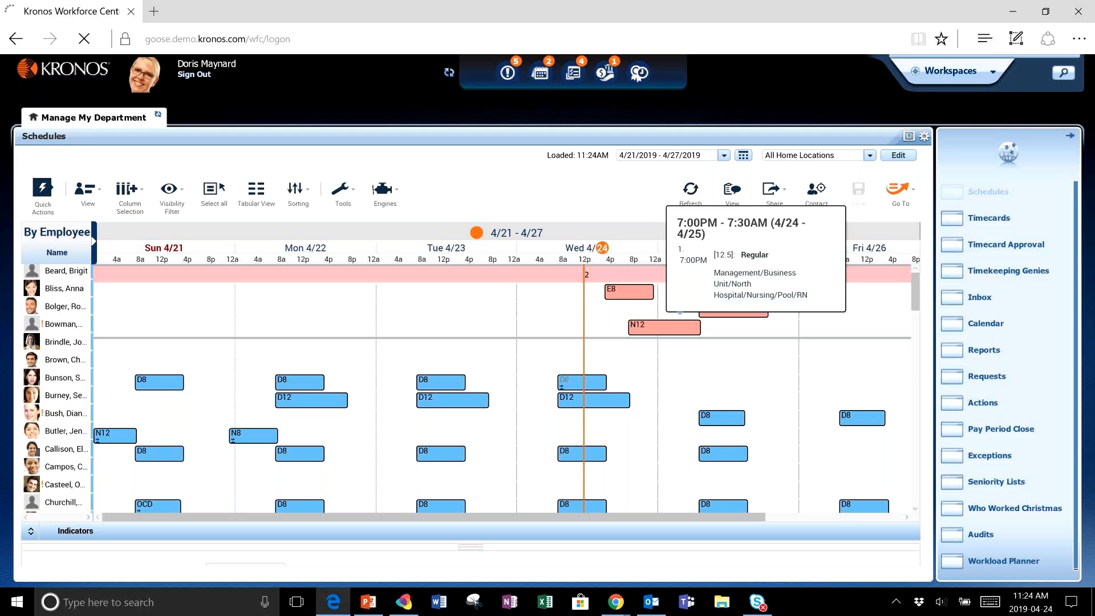
pyautogui.click(34, 197)
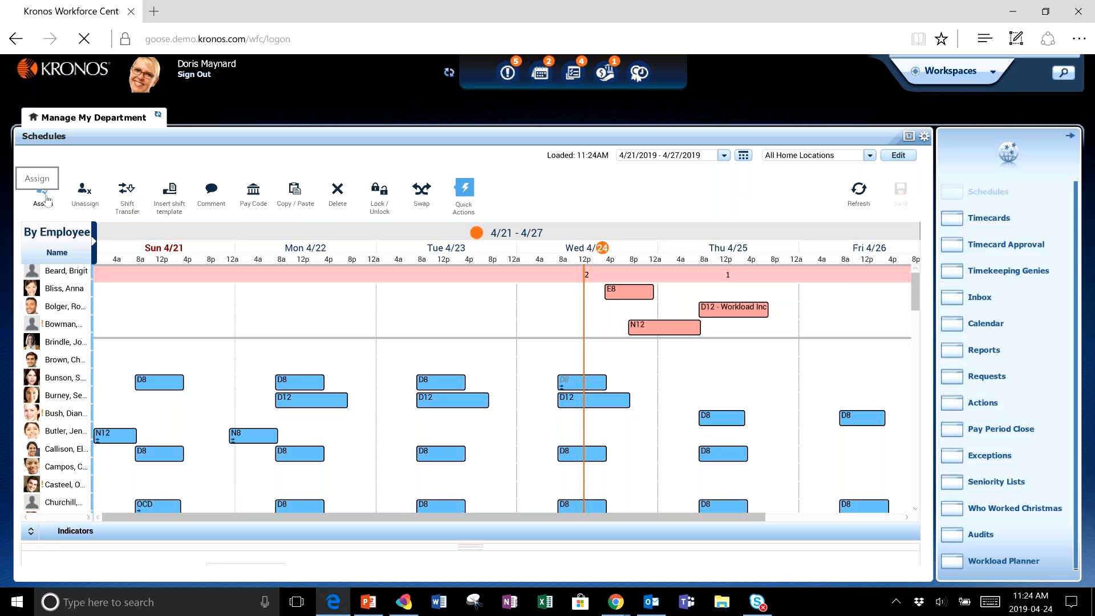
pyautogui.click(47, 199)
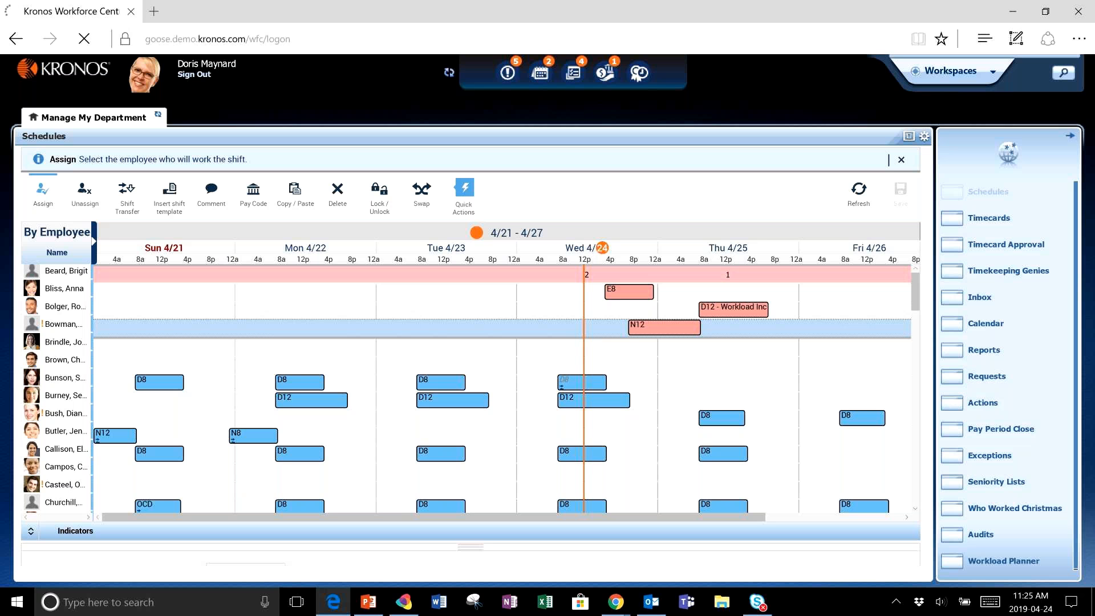
pyautogui.click(632, 365)
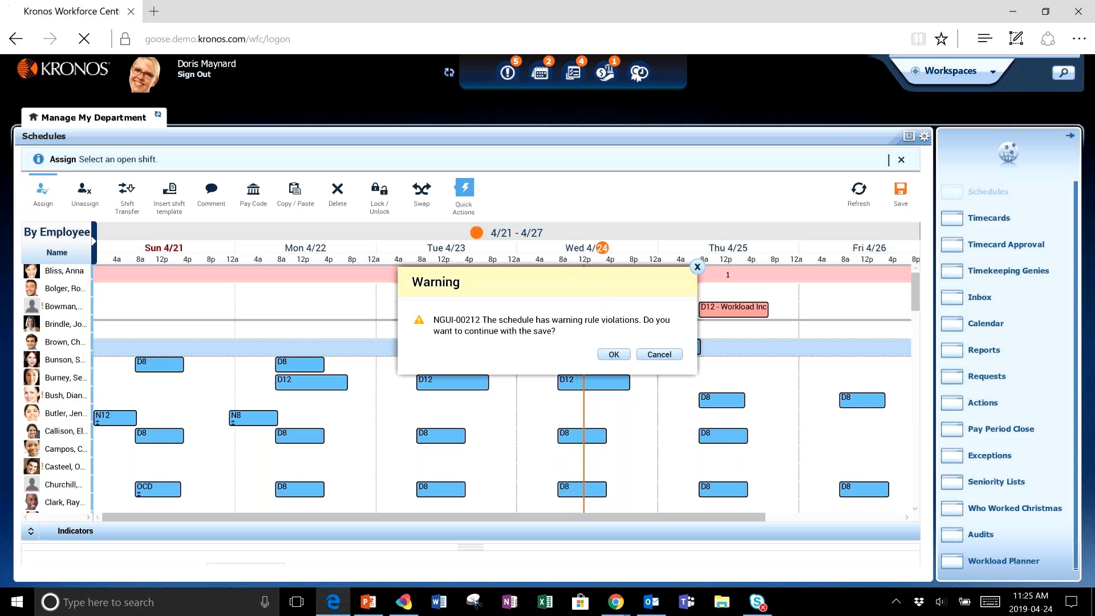
pyautogui.click(614, 354)
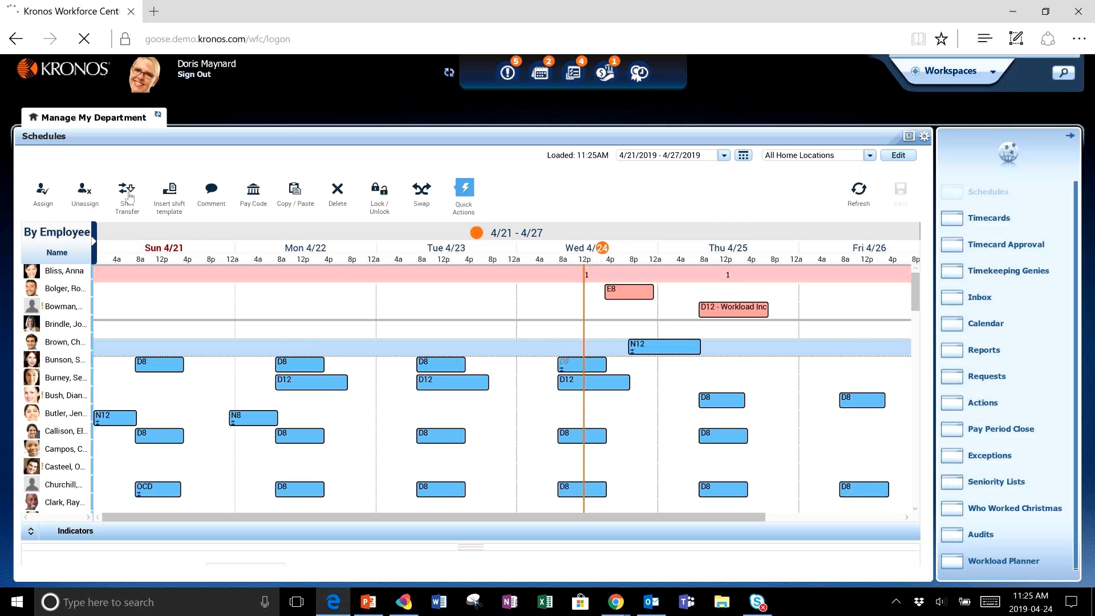
# - Transfer an employee's selected Thu 4/25 D8 shift to MedSurg 2/RN and save, accepting the rule-violation warning
pyautogui.click(130, 197)
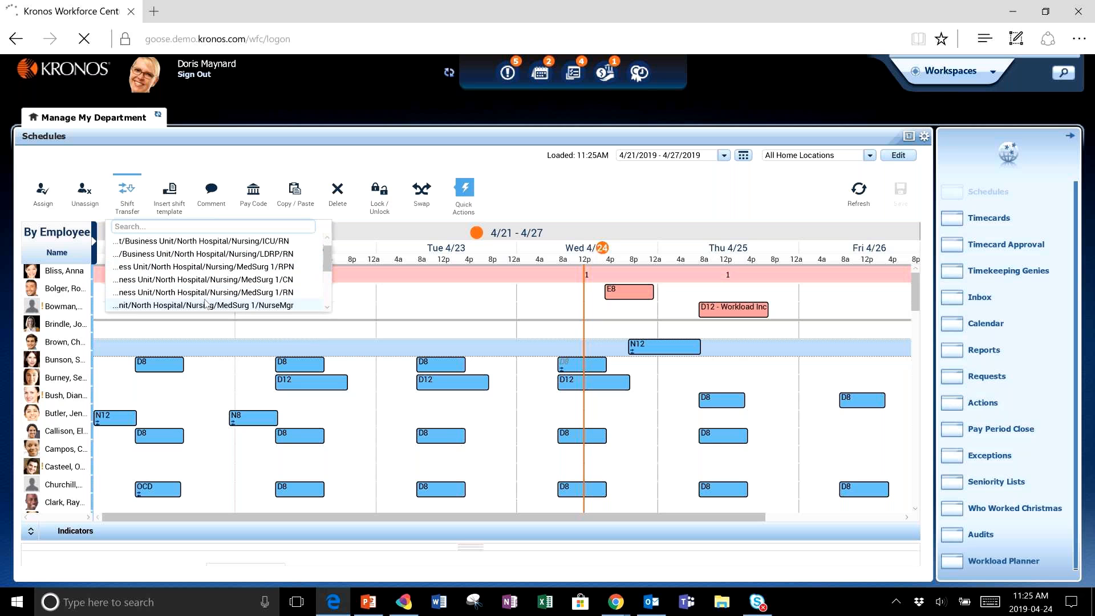
pyautogui.scroll(-1, 208, 292)
pyautogui.scroll(-2, 208, 292)
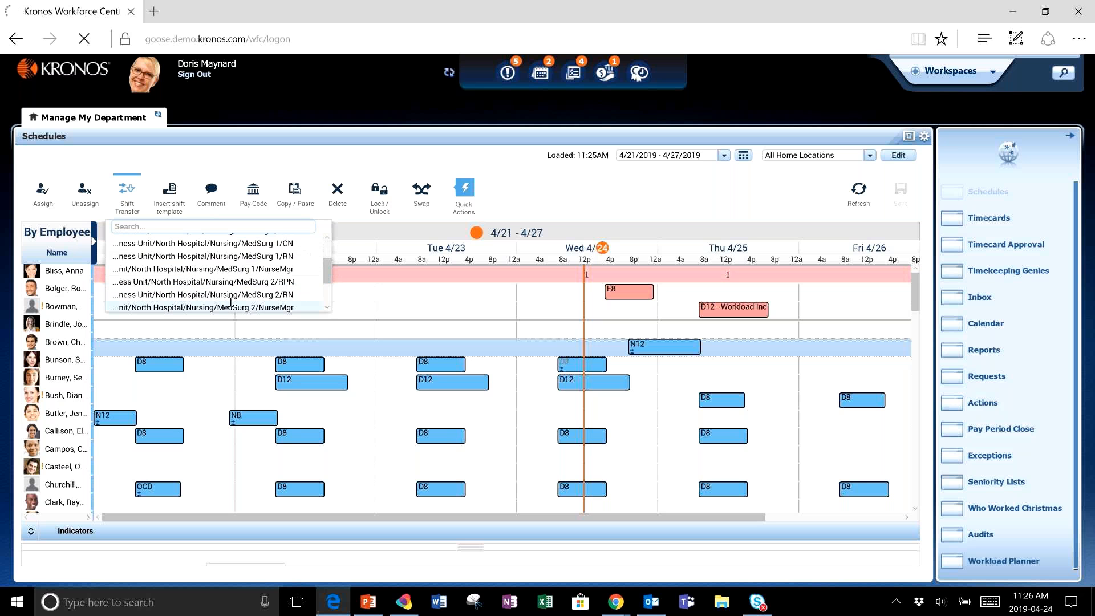
pyautogui.scroll(-2, 234, 295)
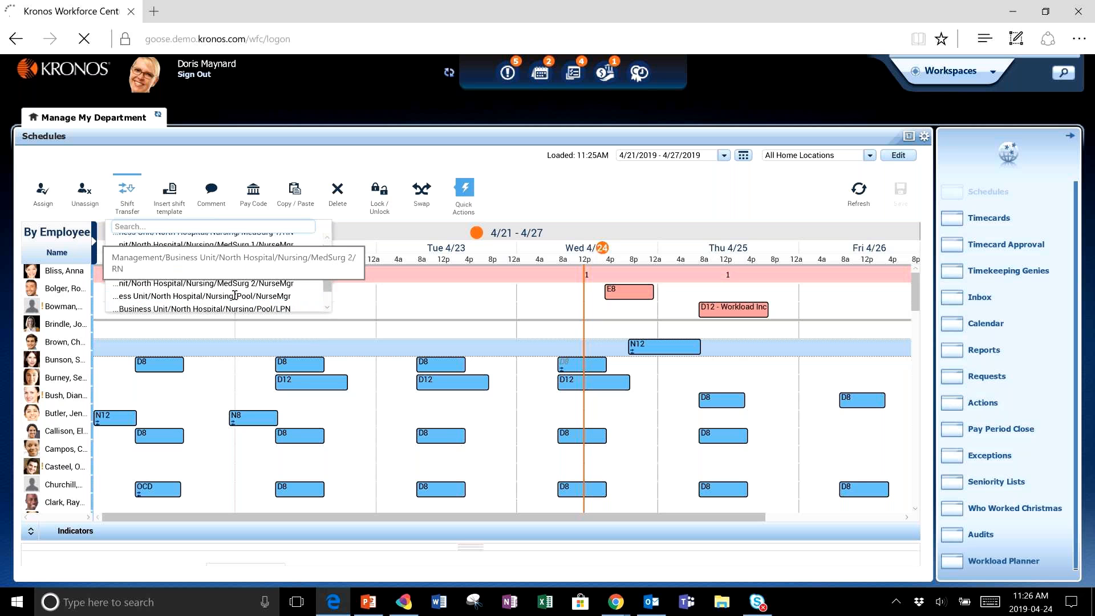
pyautogui.scroll(-2, 235, 295)
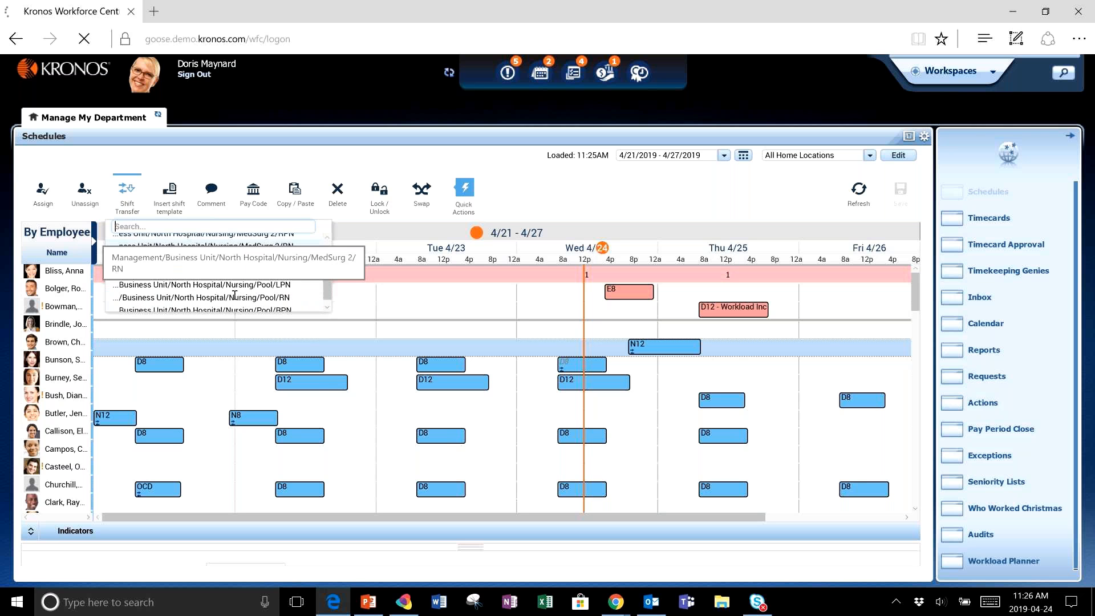
pyautogui.scroll(1, 235, 295)
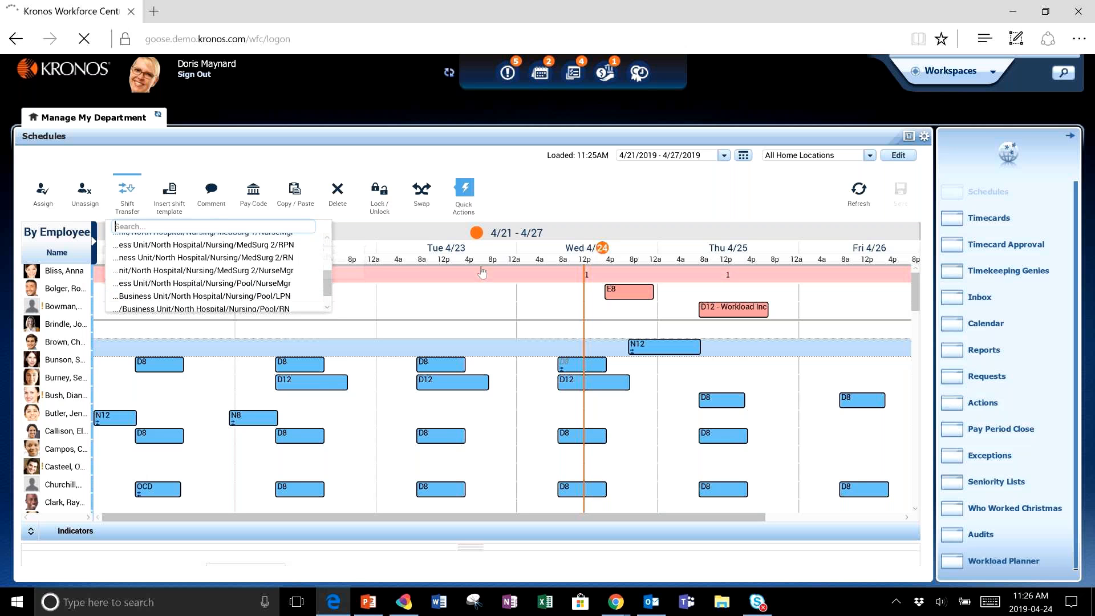
pyautogui.click(275, 257)
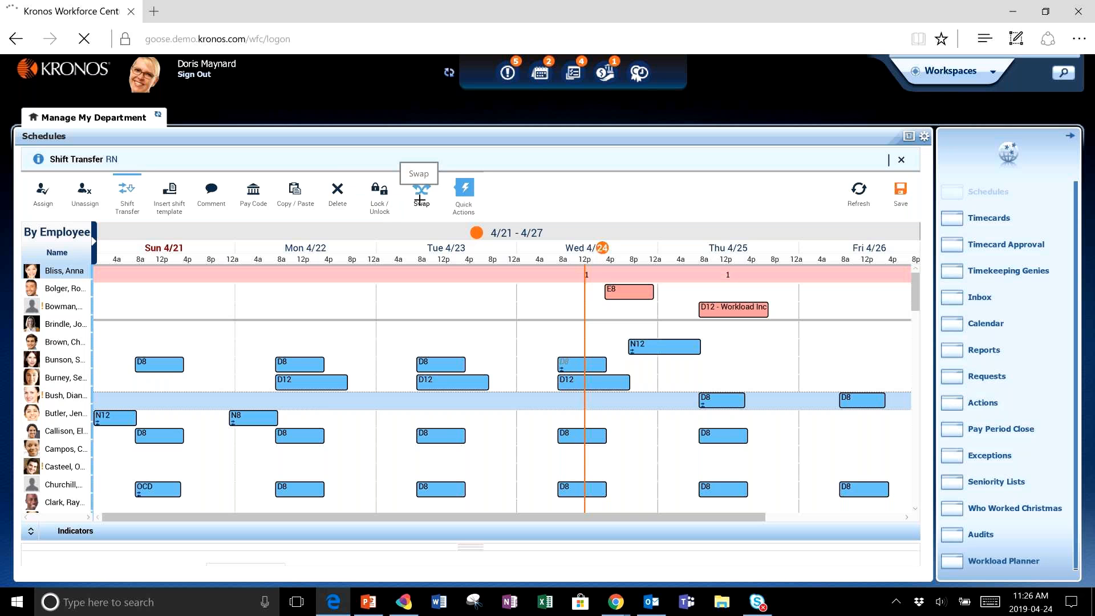
pyautogui.click(464, 189)
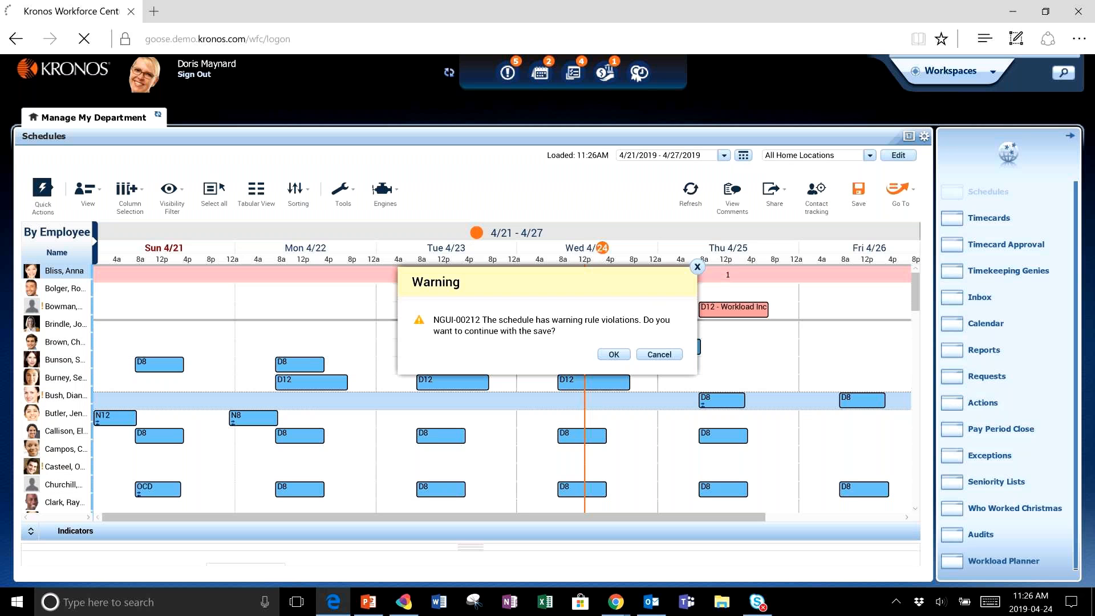
pyautogui.click(614, 354)
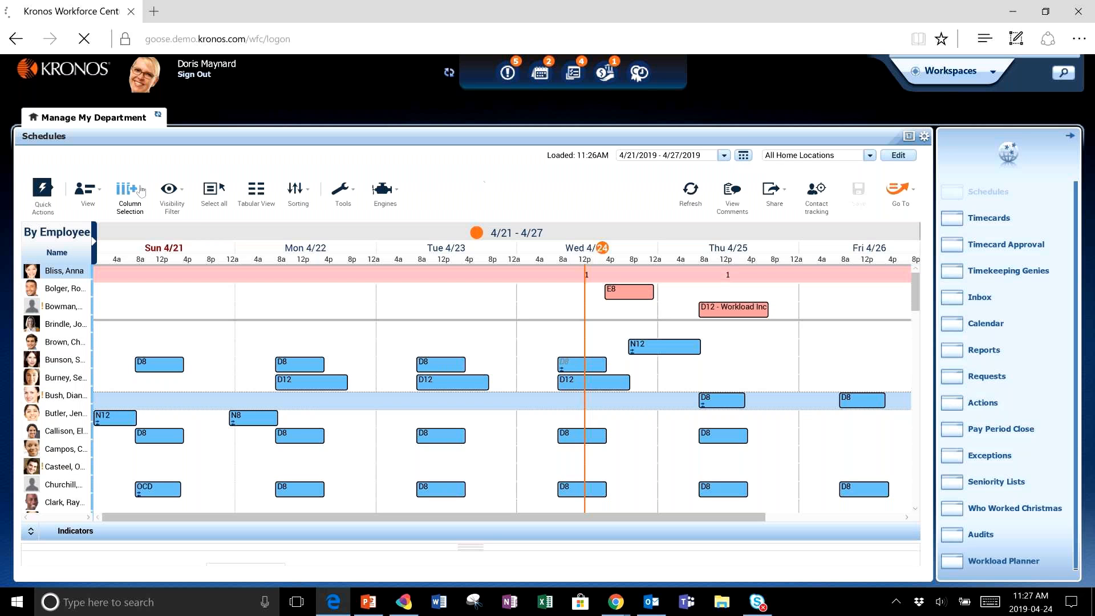
# - Examine the schedule in the By Job view and its employee actions, returning to the By Employee view
pyautogui.click(95, 197)
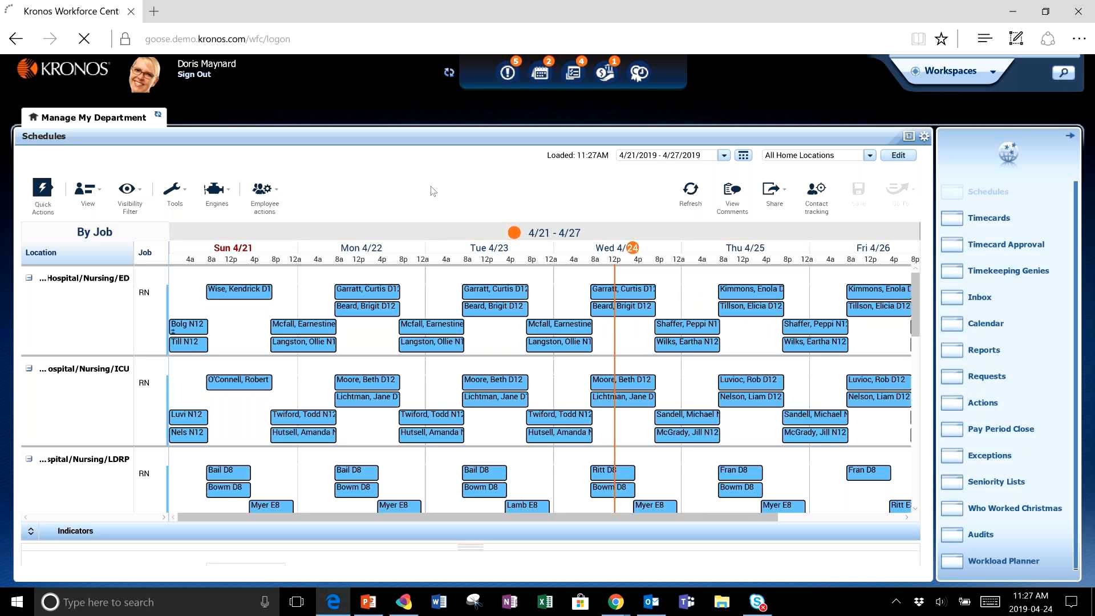
pyautogui.click(269, 200)
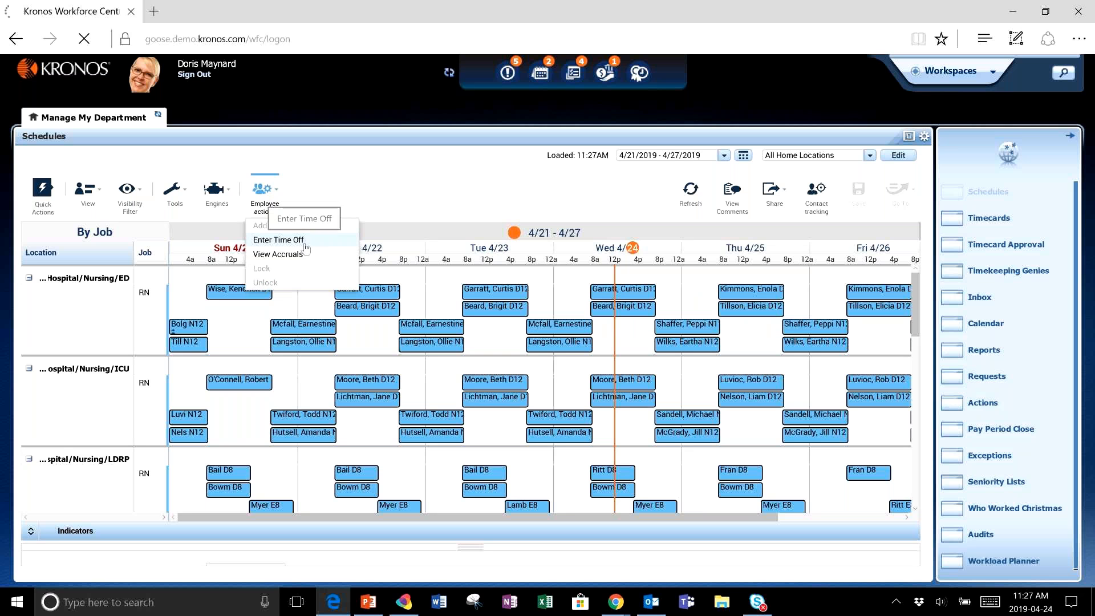
pyautogui.click(346, 196)
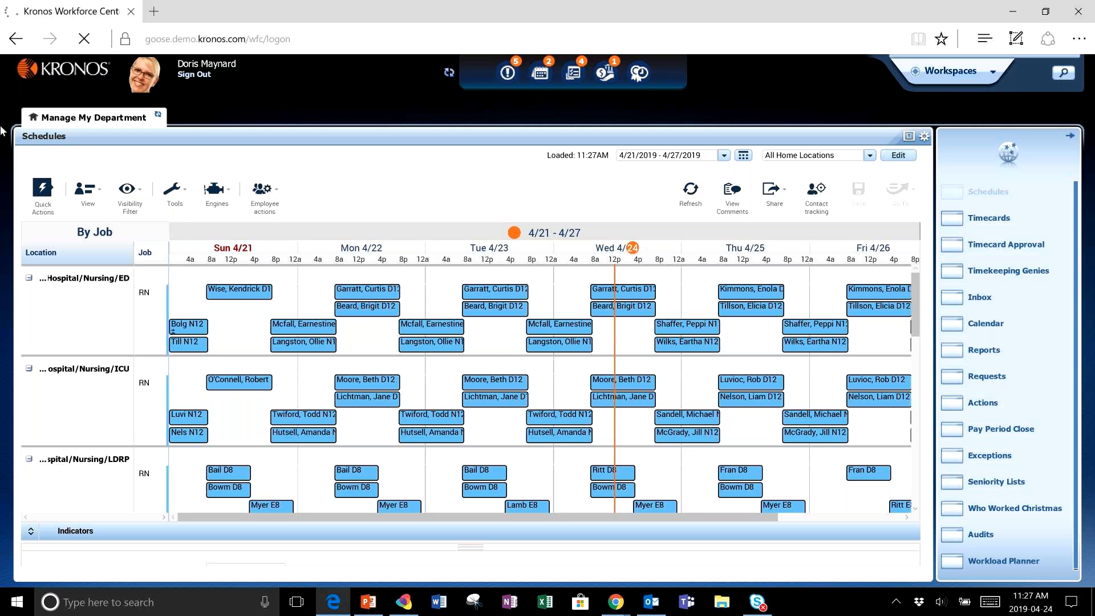
pyautogui.click(88, 194)
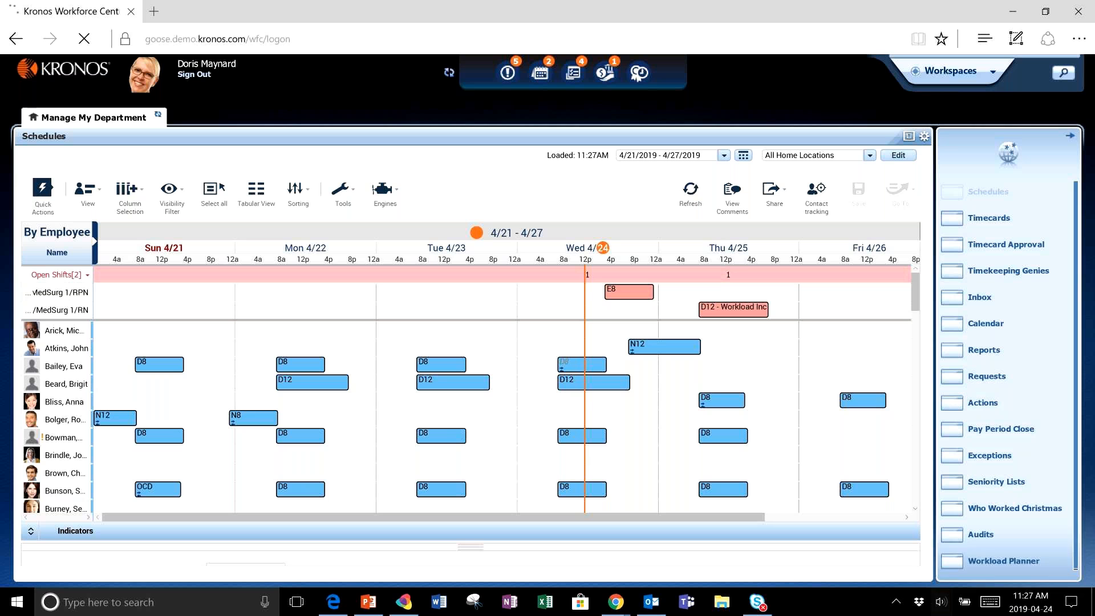
pyautogui.click(940, 601)
pyautogui.moveTo(935, 567); pyautogui.dragTo(965, 568)
pyautogui.press('Escape')
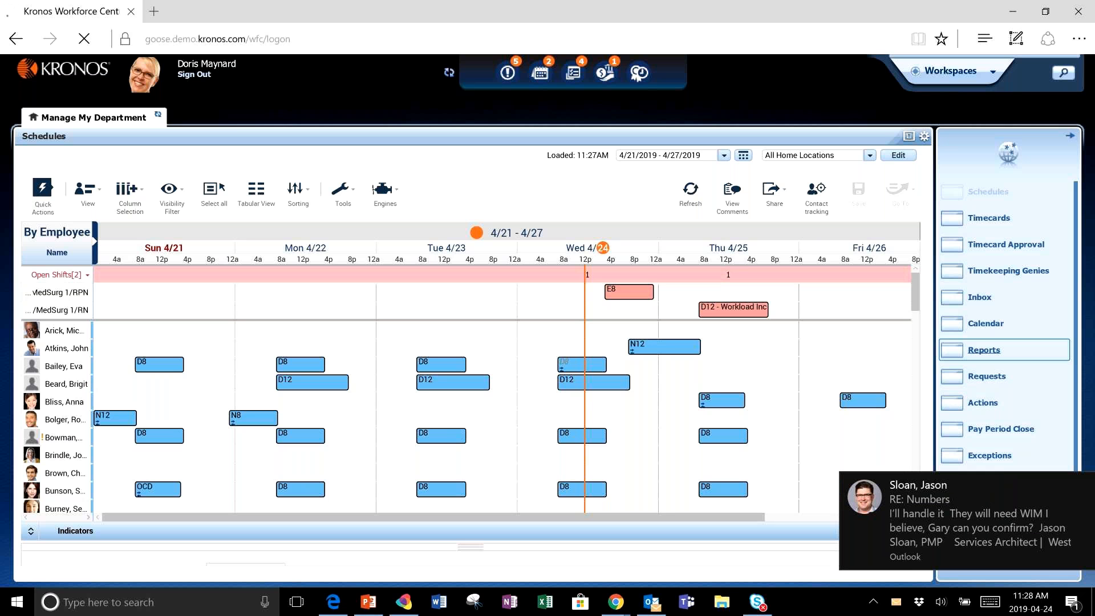
# - Open Reports and select the Staffing Sheet - Daily report under the Scheduler category
pyautogui.click(983, 349)
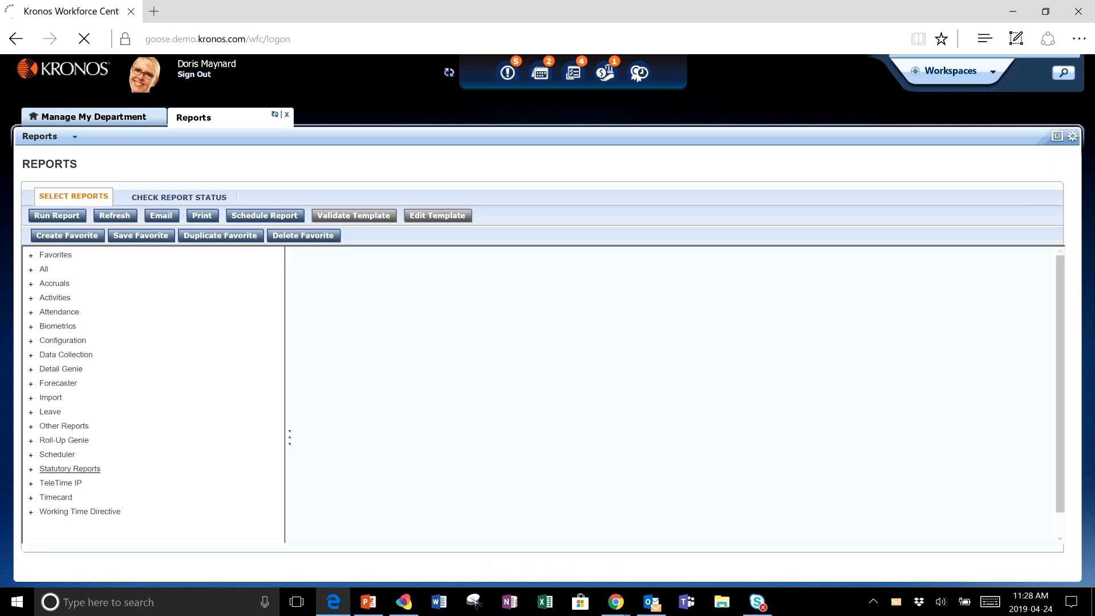
pyautogui.click(57, 455)
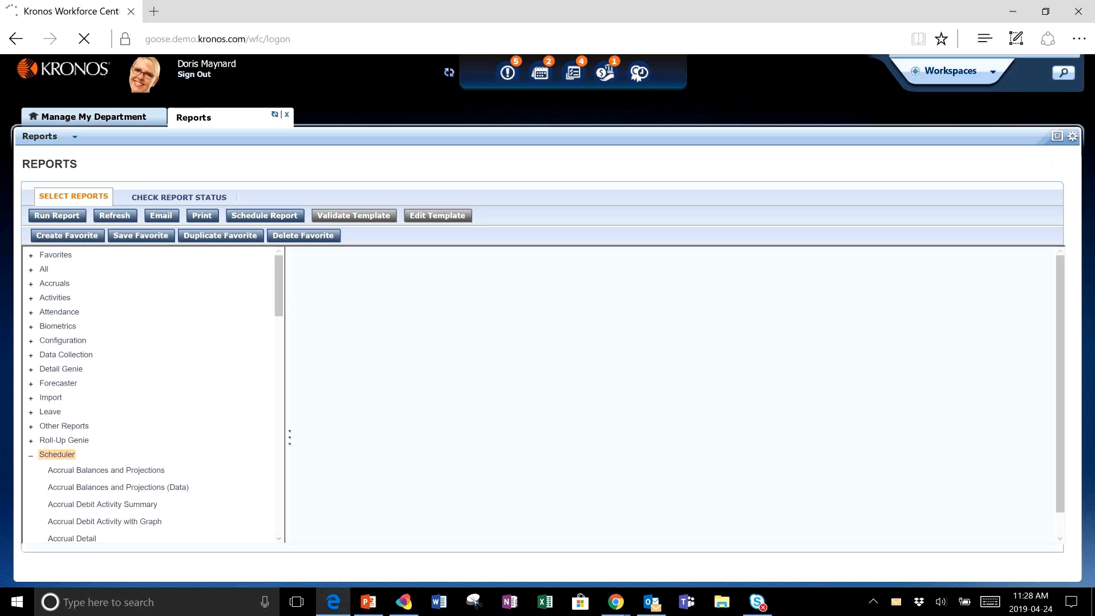
pyautogui.scroll(-2, 57, 454)
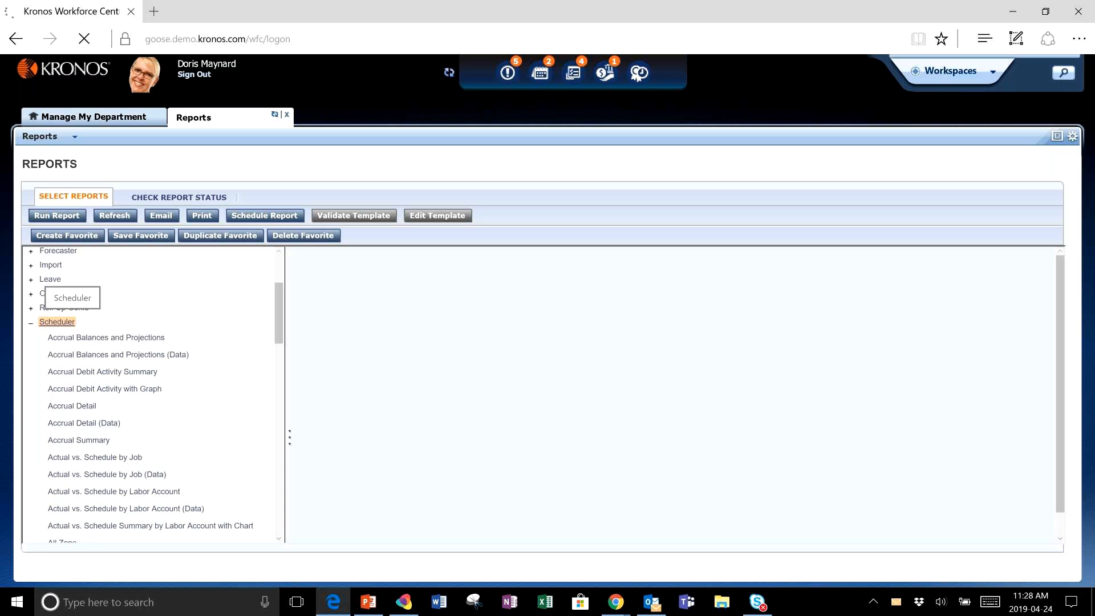
pyautogui.scroll(-3, 154, 395)
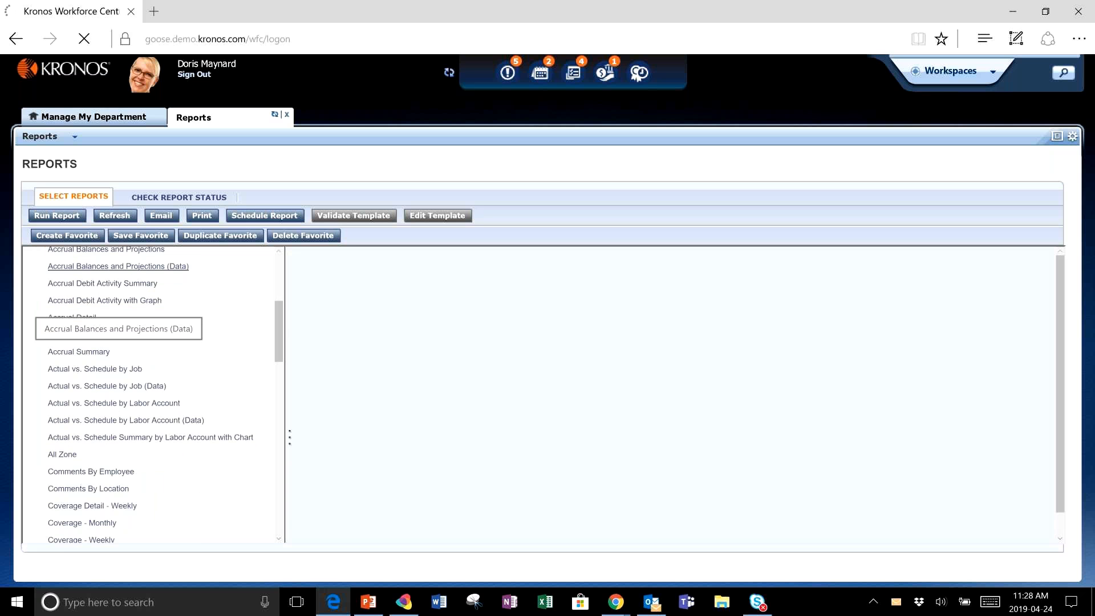
pyautogui.scroll(-4, 154, 395)
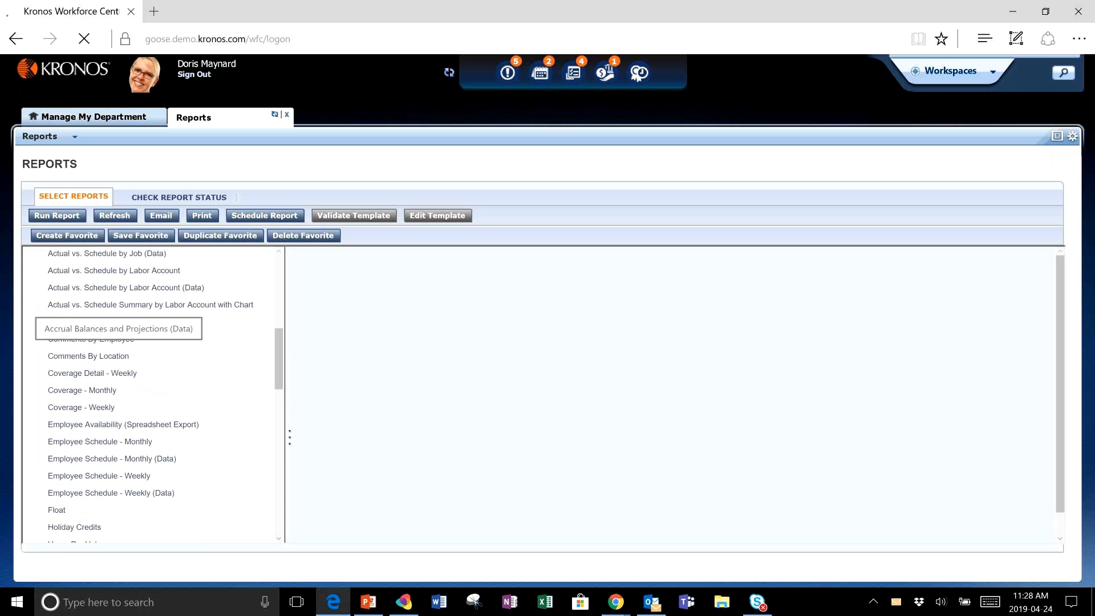
pyautogui.scroll(-3, 154, 395)
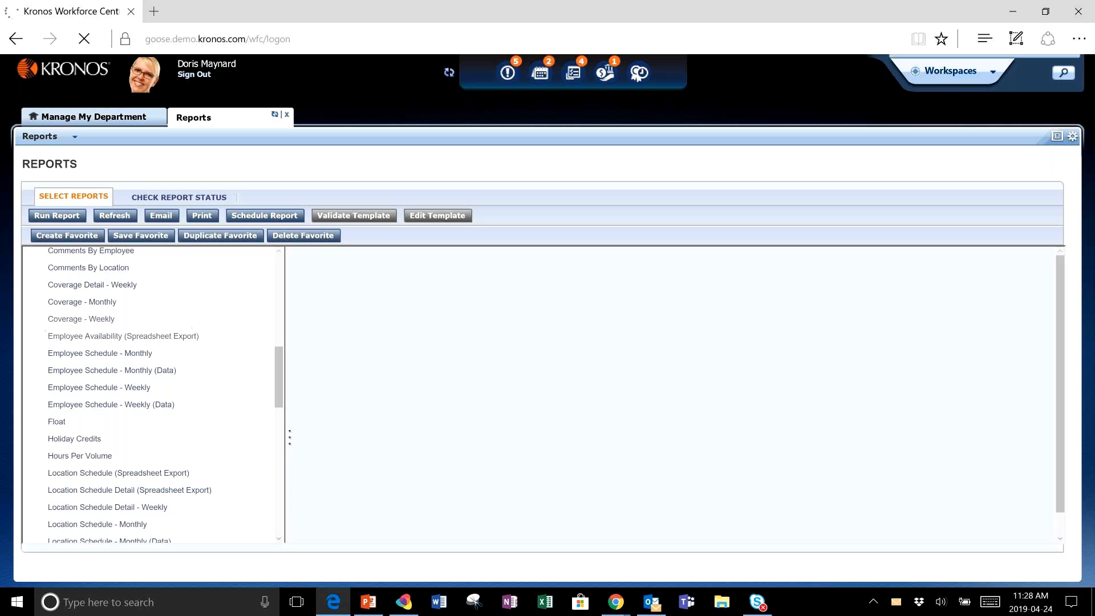
pyautogui.scroll(-3, 154, 395)
pyautogui.scroll(-12, 166, 395)
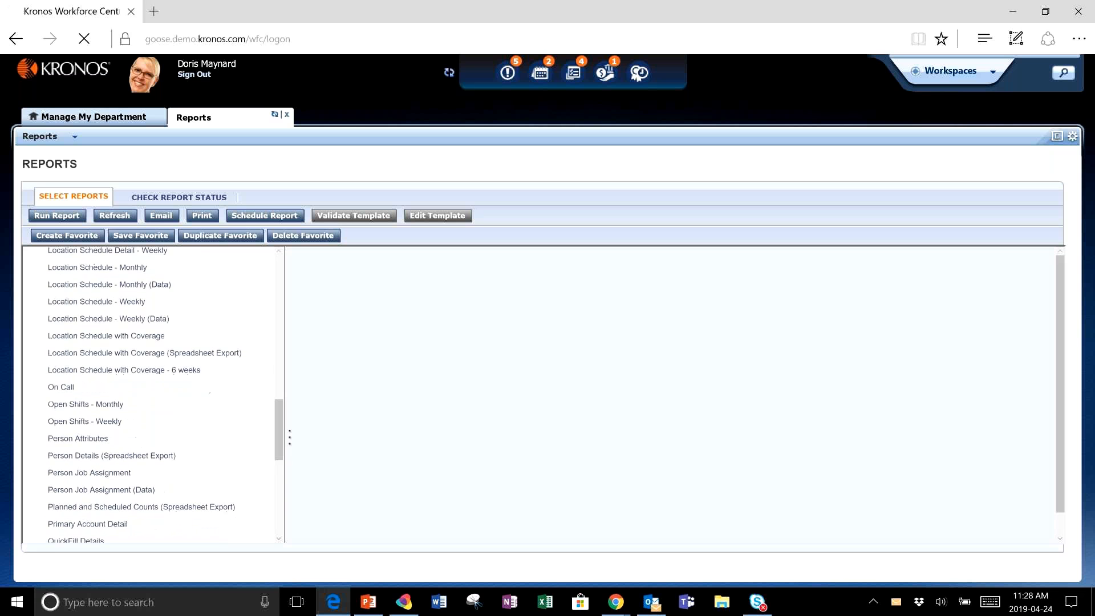
pyautogui.scroll(-3, 154, 393)
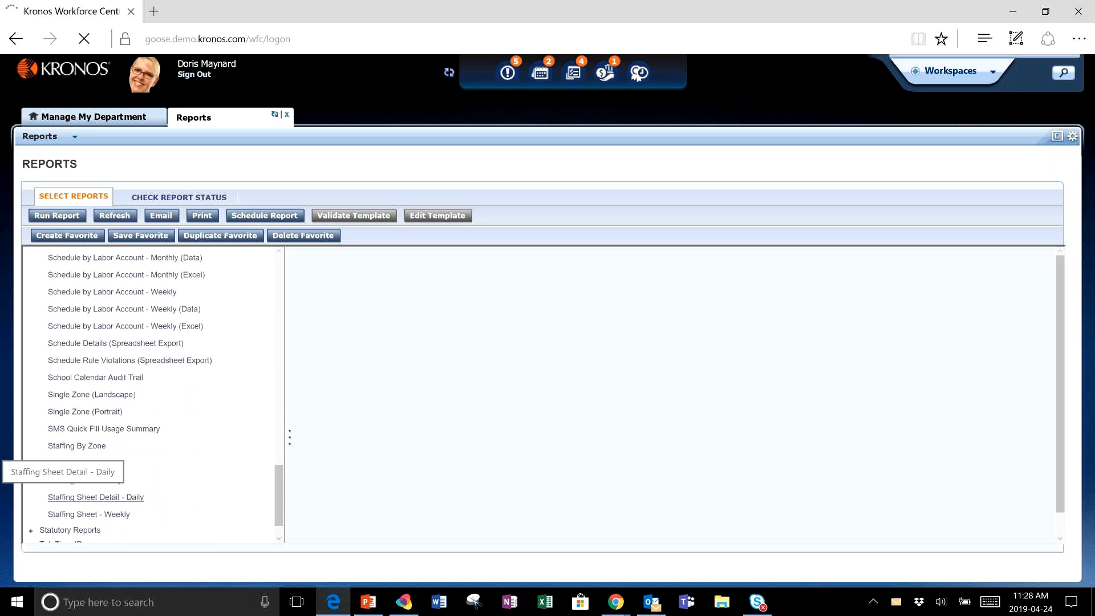
pyautogui.click(85, 480)
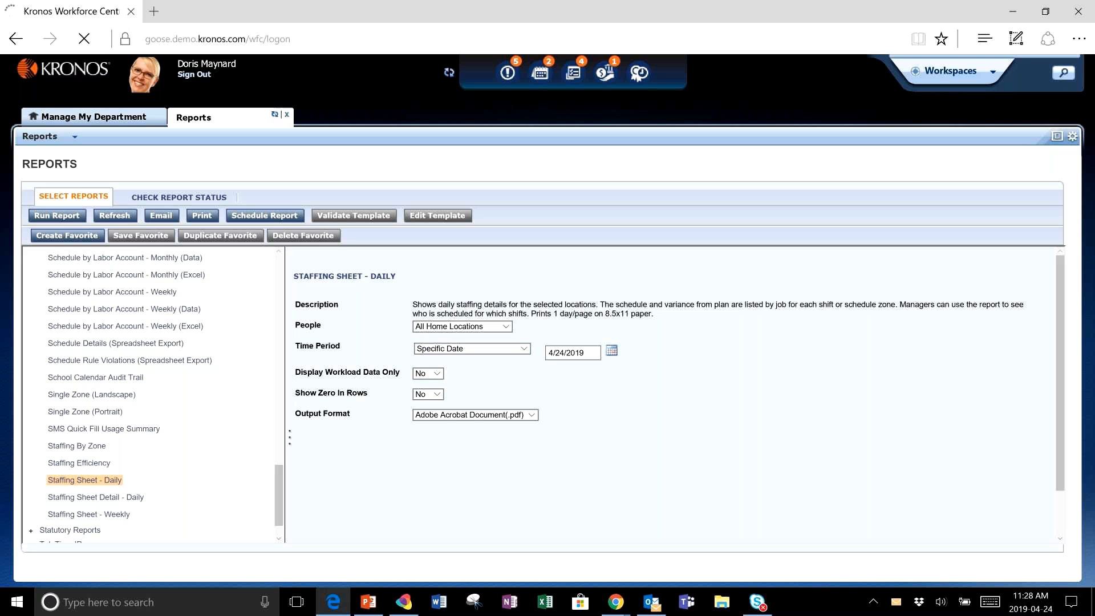
# - Set the report's People to MedSurg 1 RNs and run it as an Adobe Acrobat Document (.pdf)
pyautogui.click(505, 326)
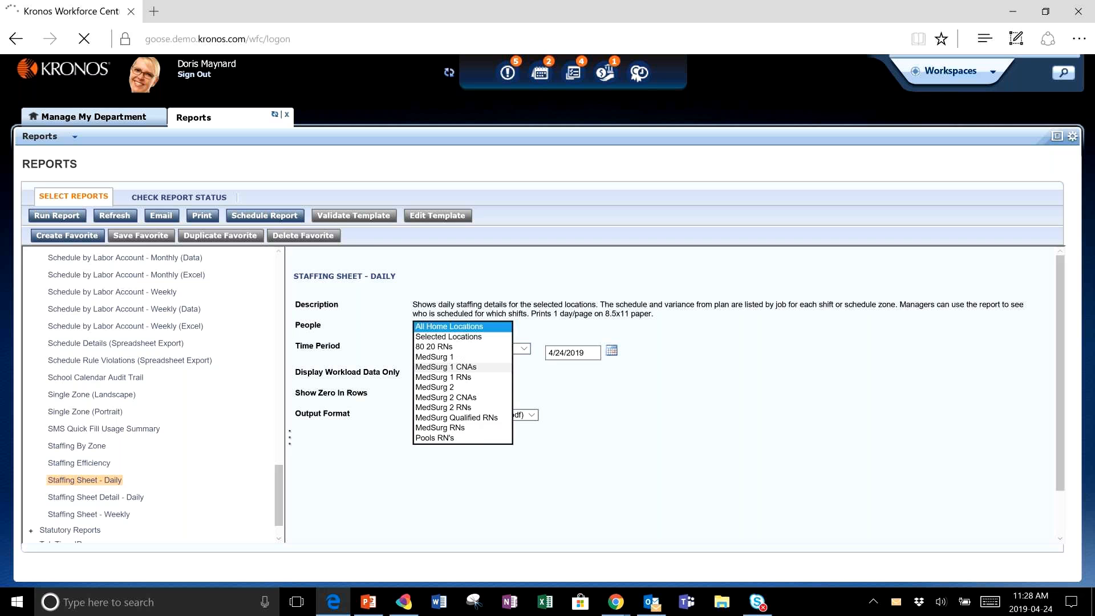
pyautogui.click(443, 377)
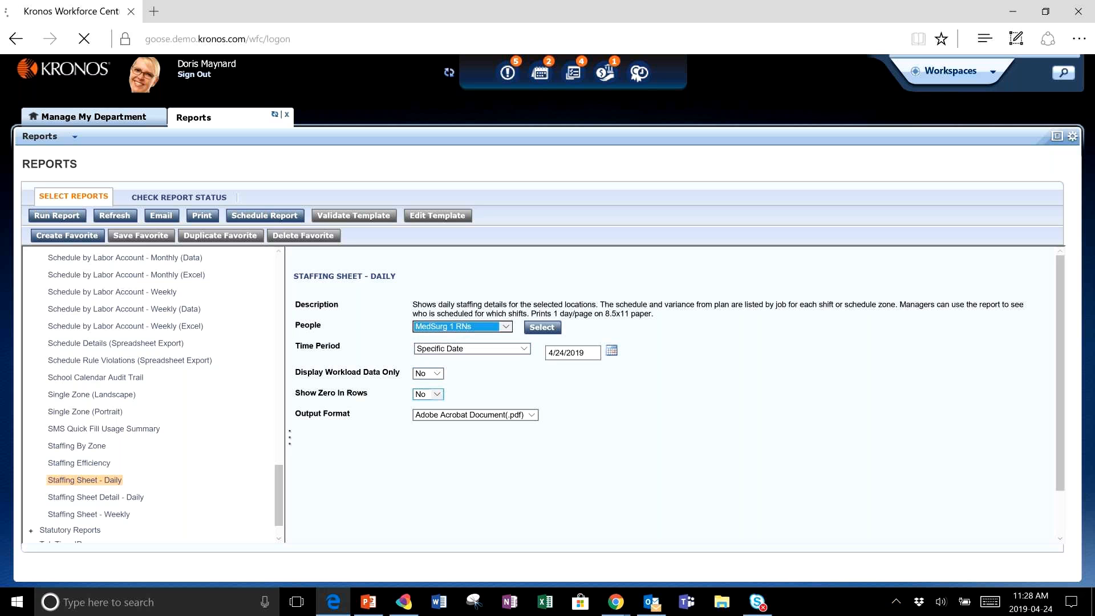
pyautogui.click(532, 415)
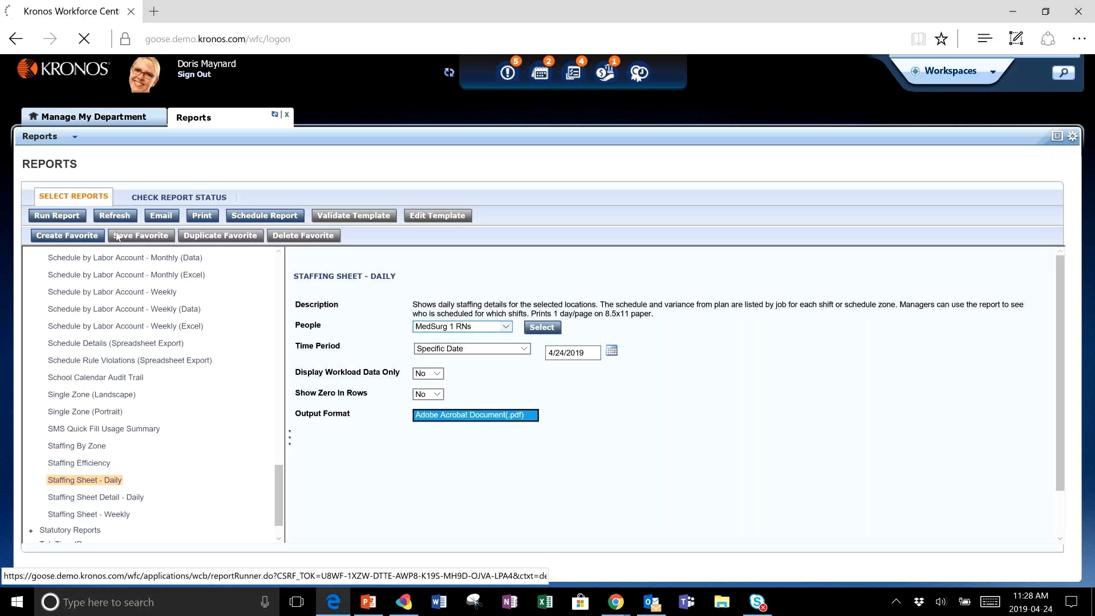
pyautogui.click(74, 219)
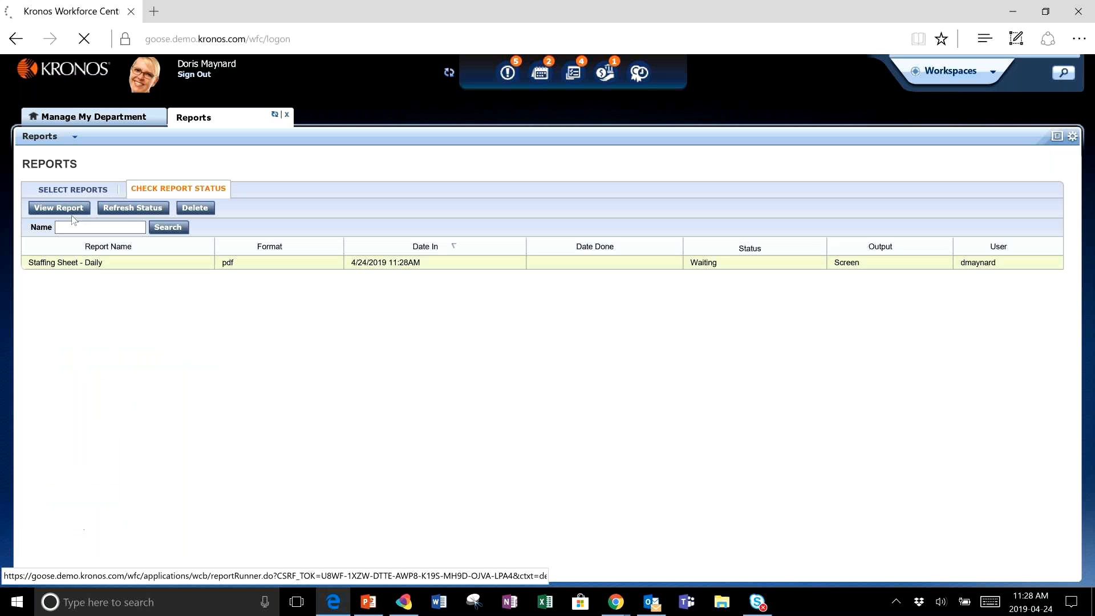
# - Refresh the report status, then open and review the Staffing Sheet - Daily PDF before closing it
pyautogui.click(120, 209)
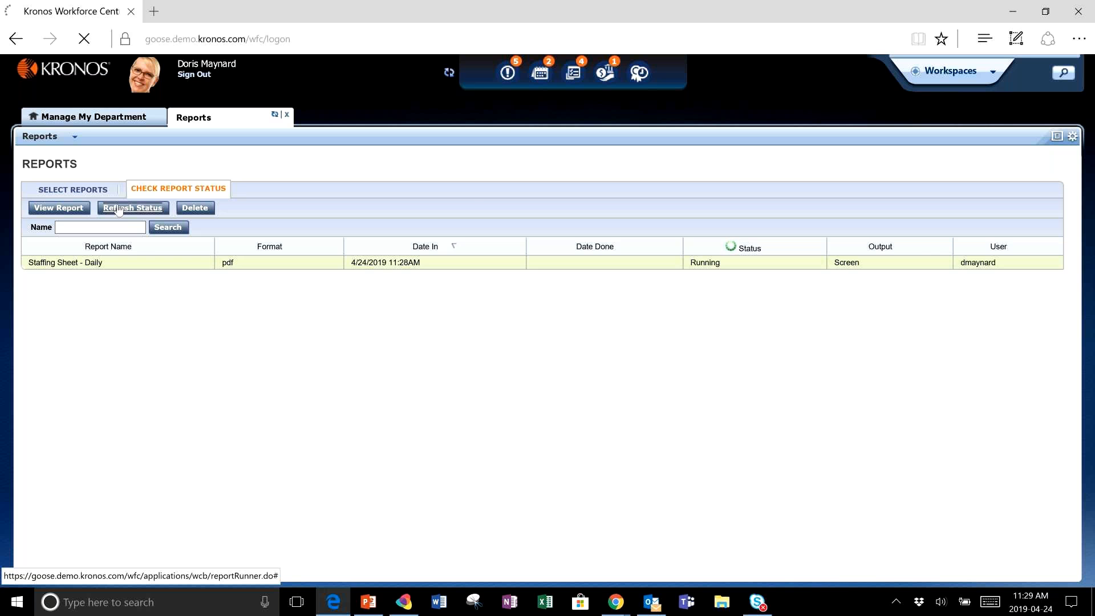
pyautogui.click(82, 195)
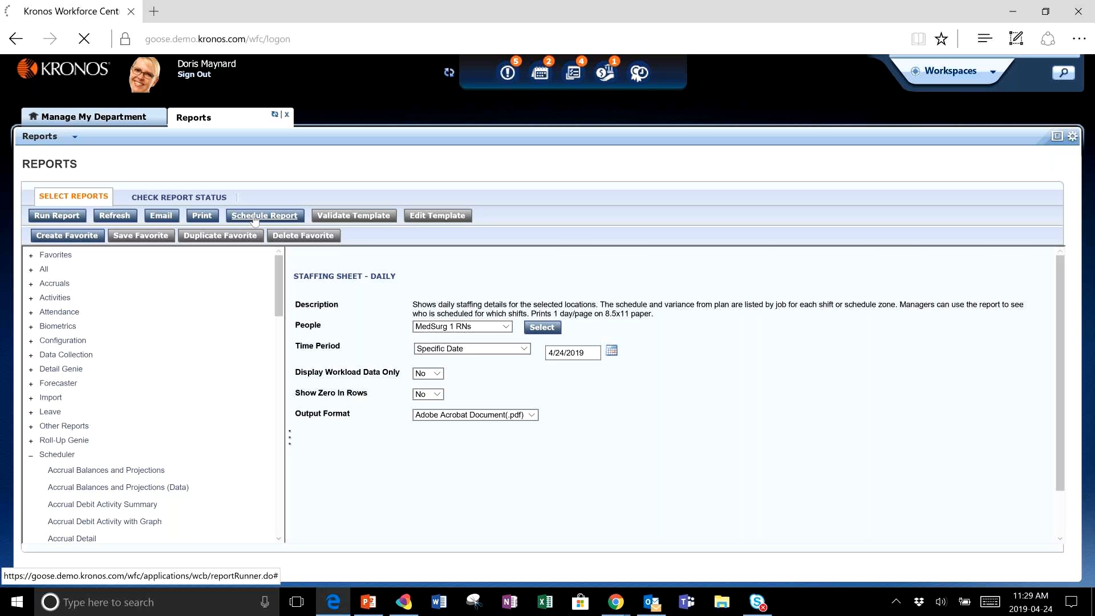
pyautogui.click(185, 198)
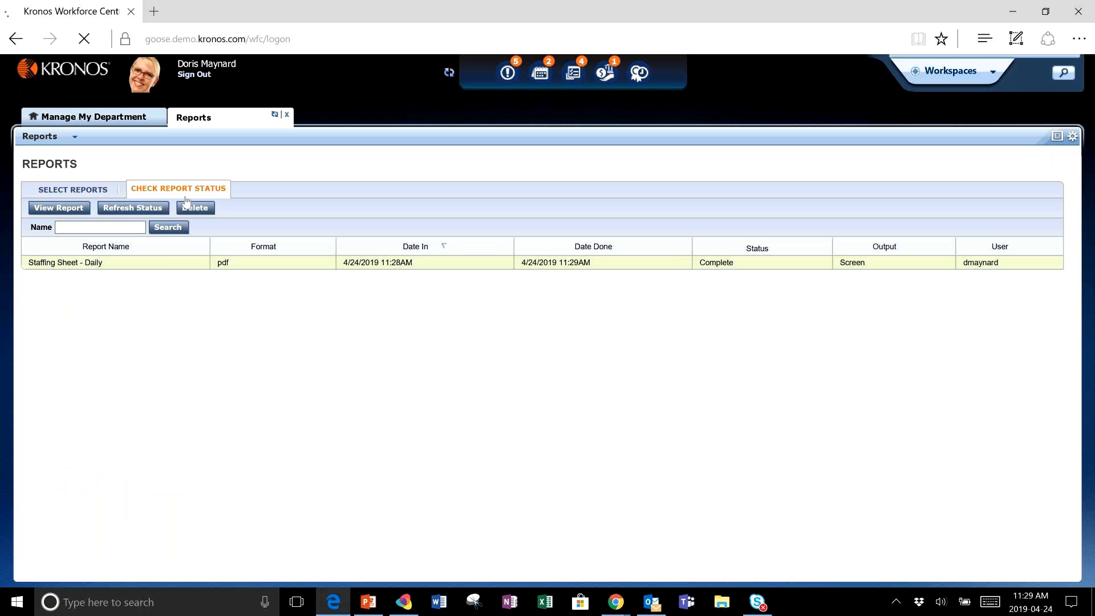
pyautogui.doubleClick(163, 263)
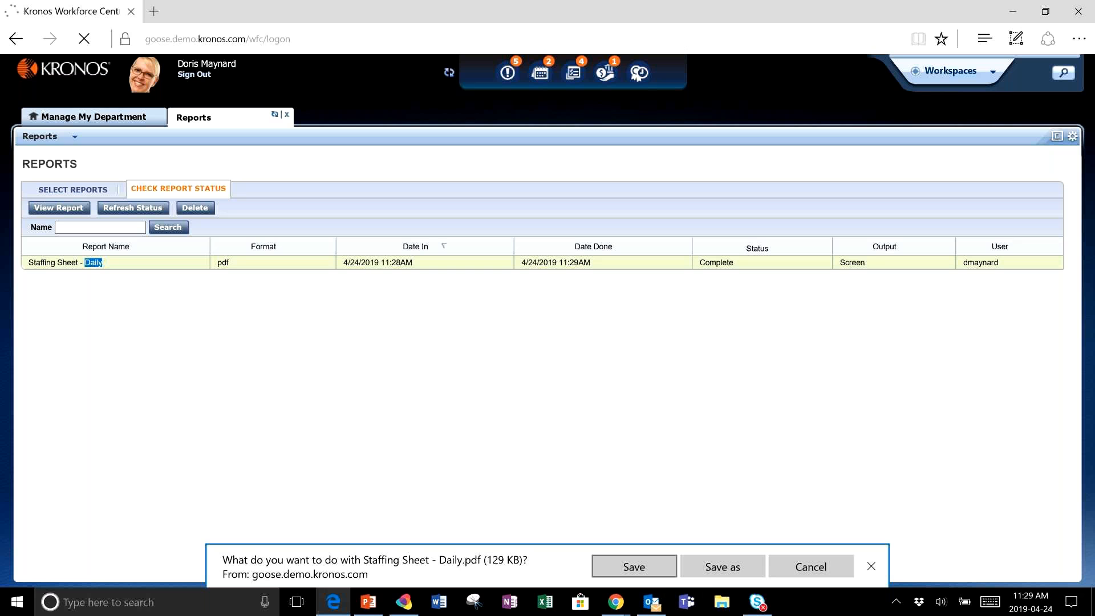
pyautogui.press('Return')
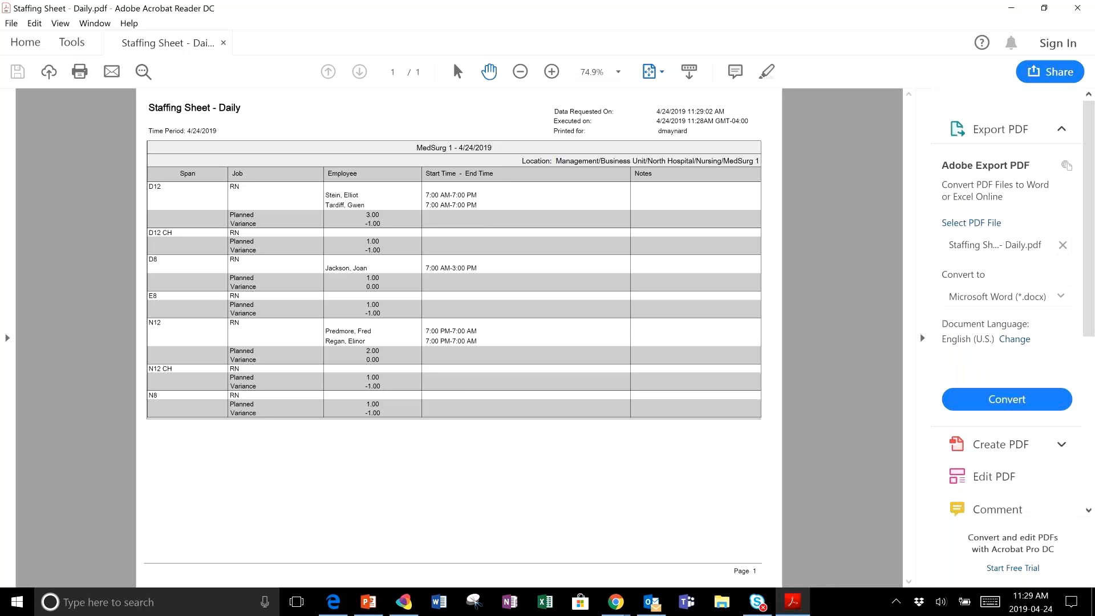
pyautogui.click(551, 71)
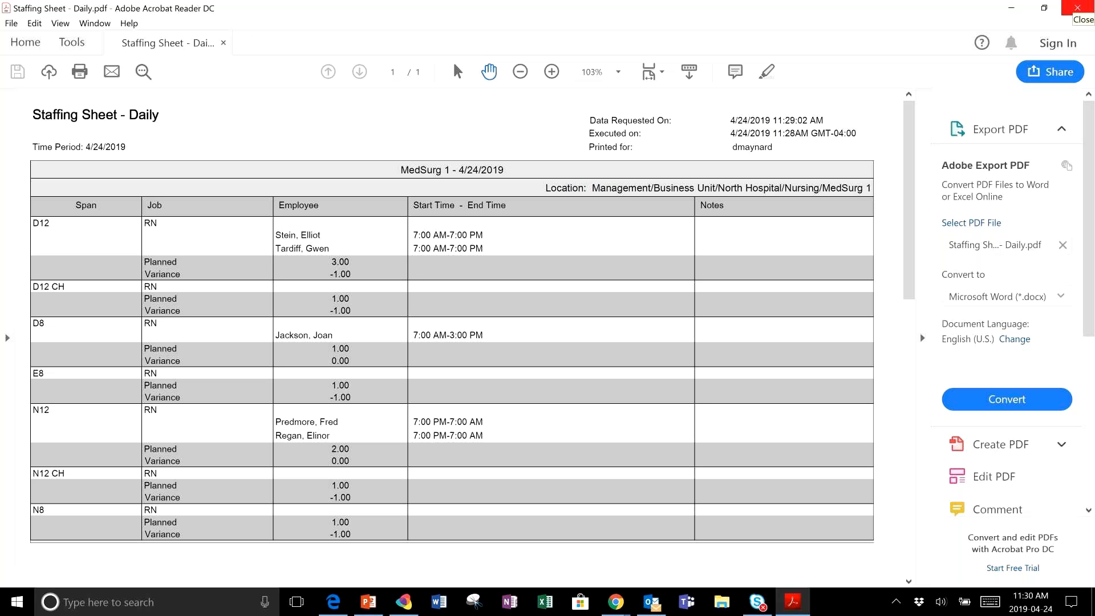
pyautogui.click(1077, 7)
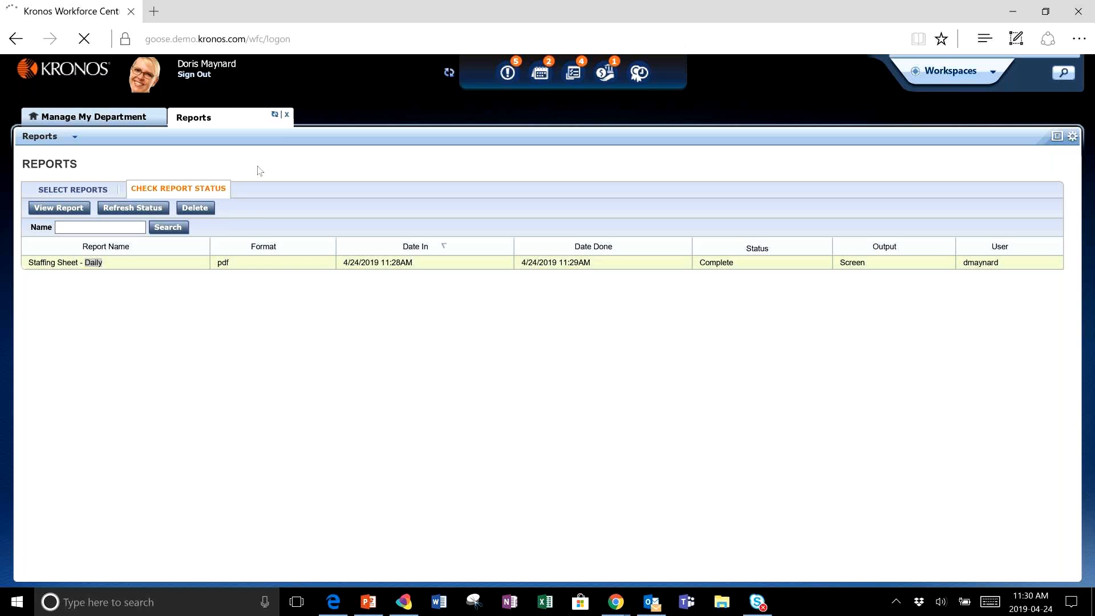
# - Close the Reports tab and re-sort the employee schedule using Advanced Sorting by Shift Start
pyautogui.click(287, 115)
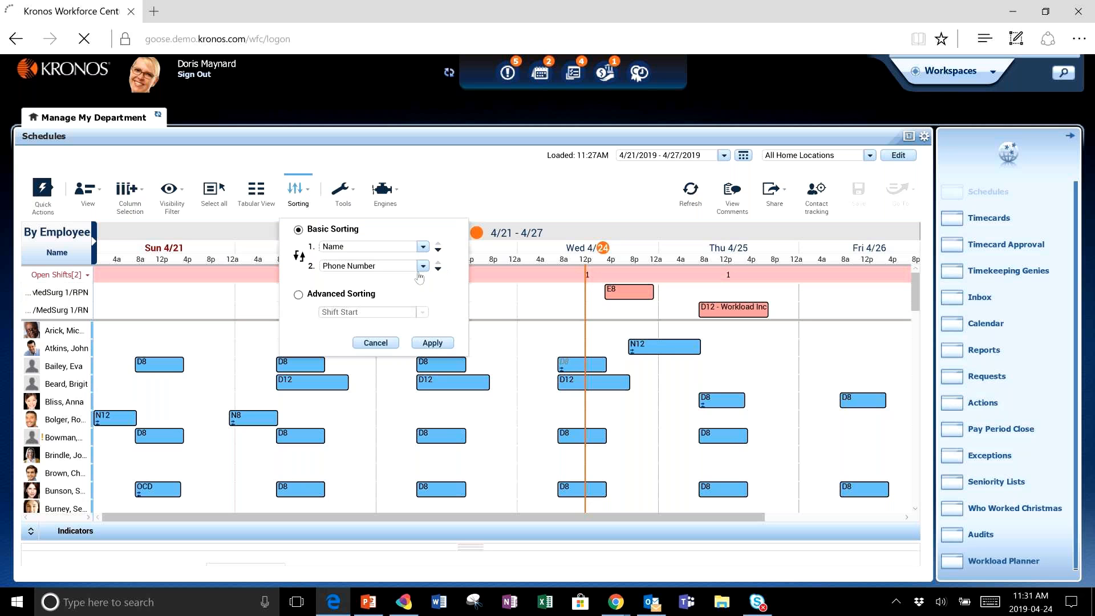
pyautogui.click(298, 294)
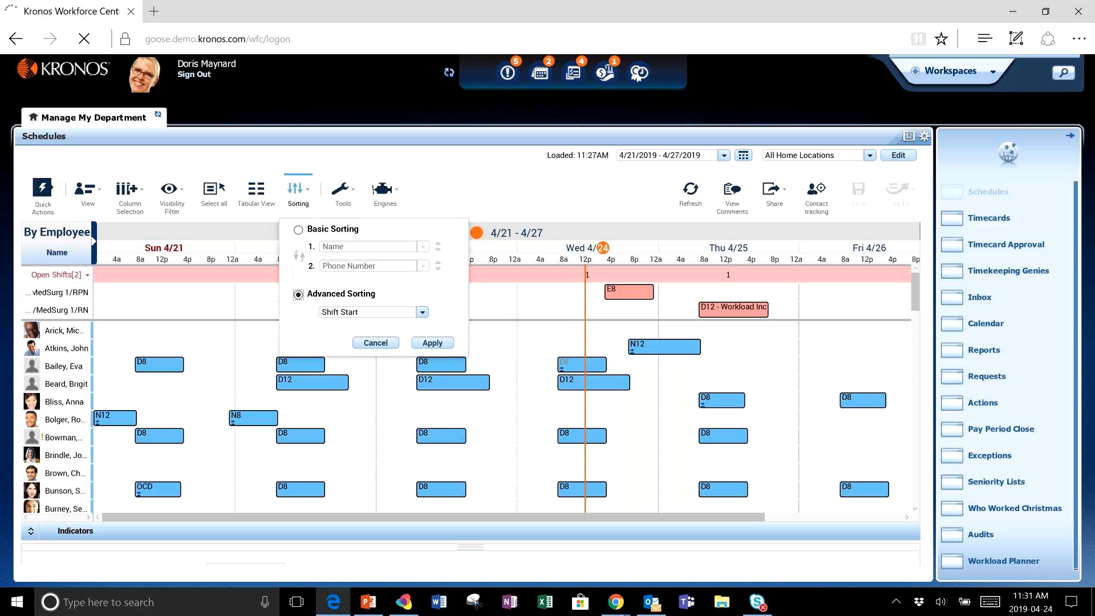
pyautogui.click(432, 342)
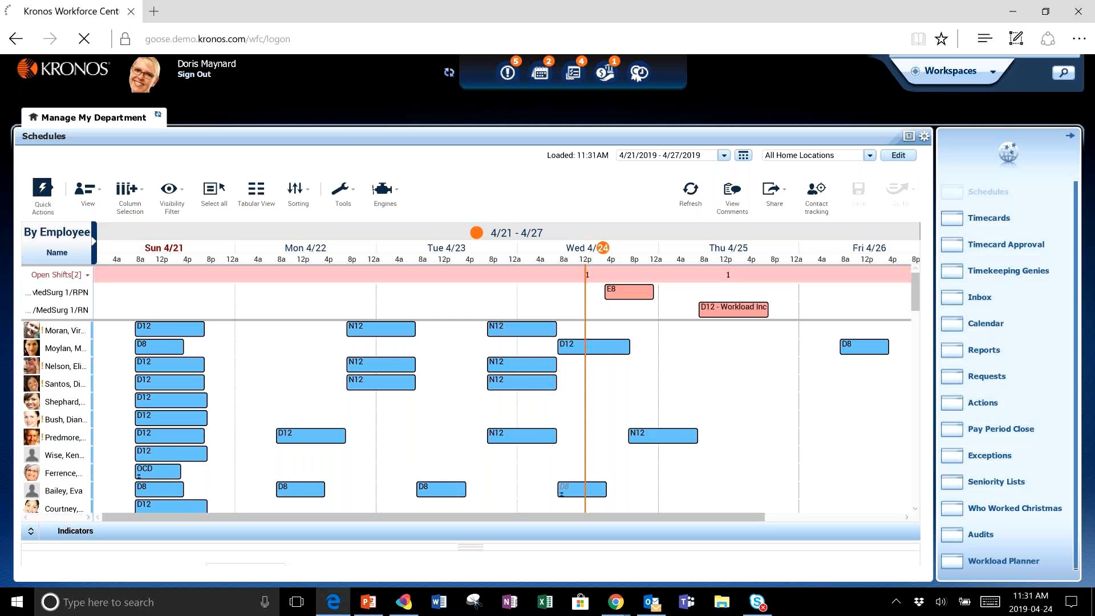
pyautogui.scroll(-4, 169, 445)
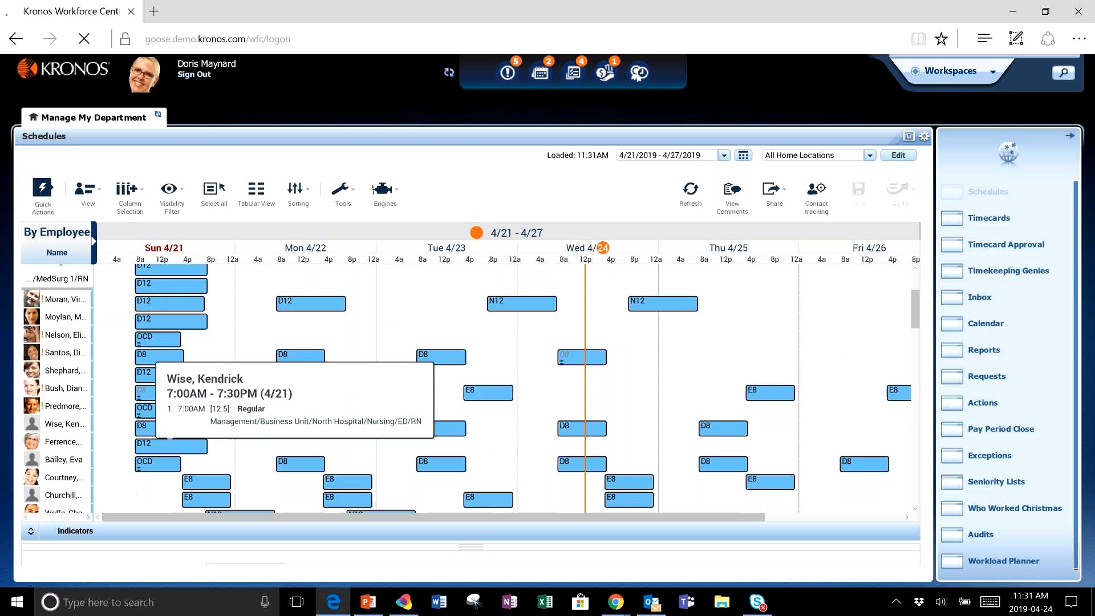
pyautogui.scroll(5, 170, 438)
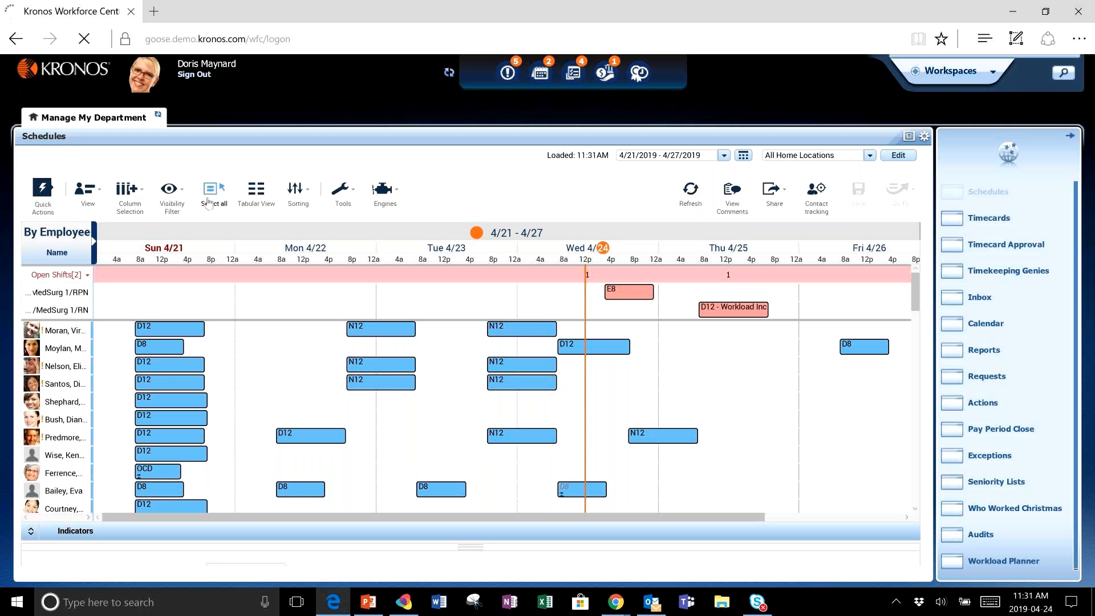
# - Open Manage Schedule Posts from the schedule tools and review it before closing
pyautogui.click(340, 197)
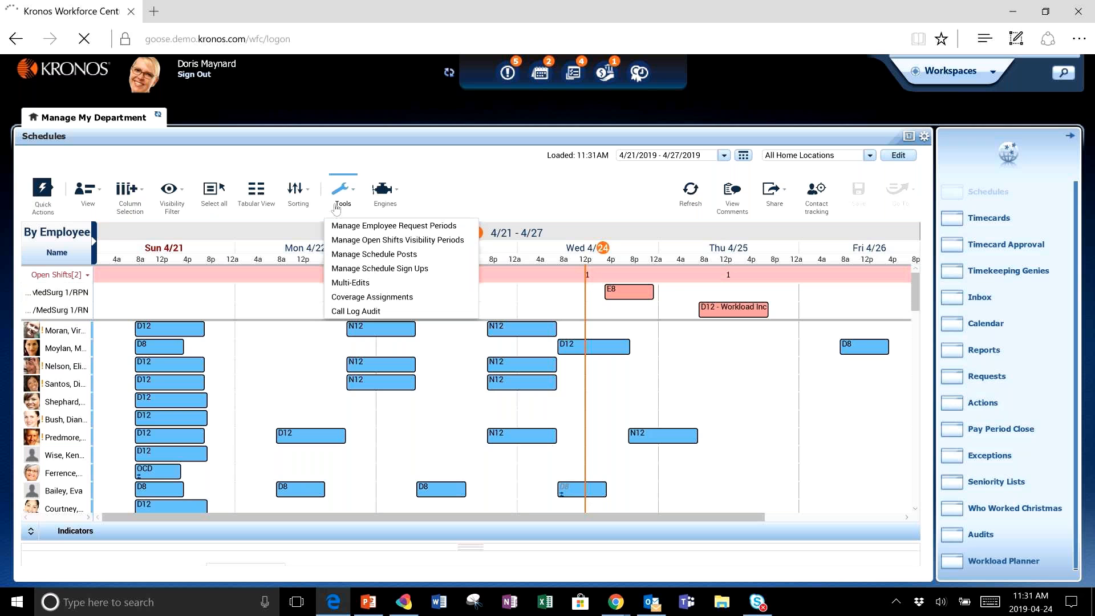
pyautogui.click(415, 255)
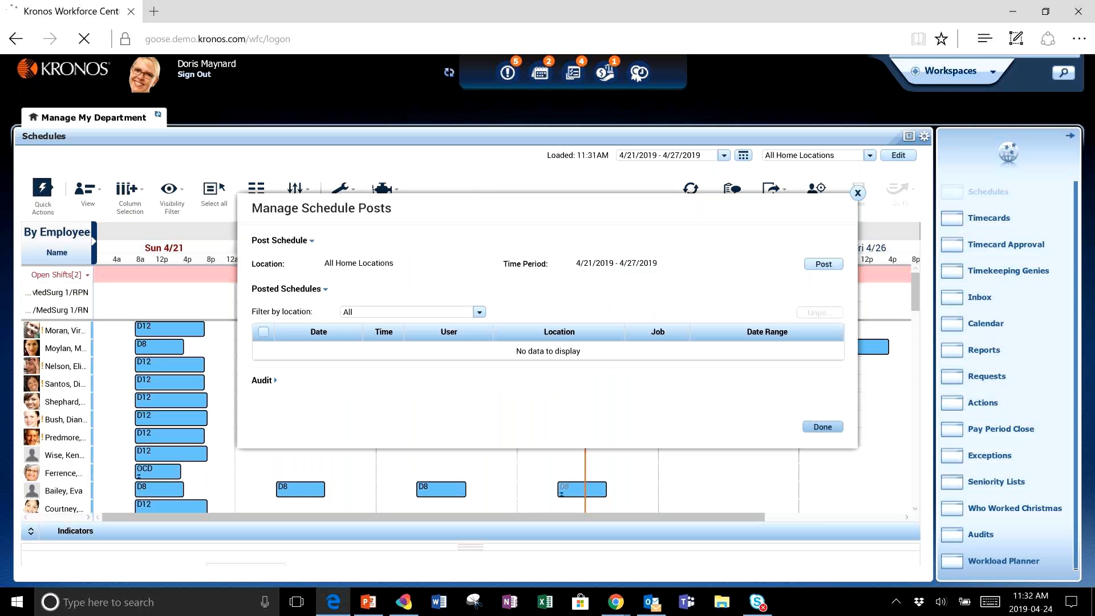
pyautogui.click(822, 426)
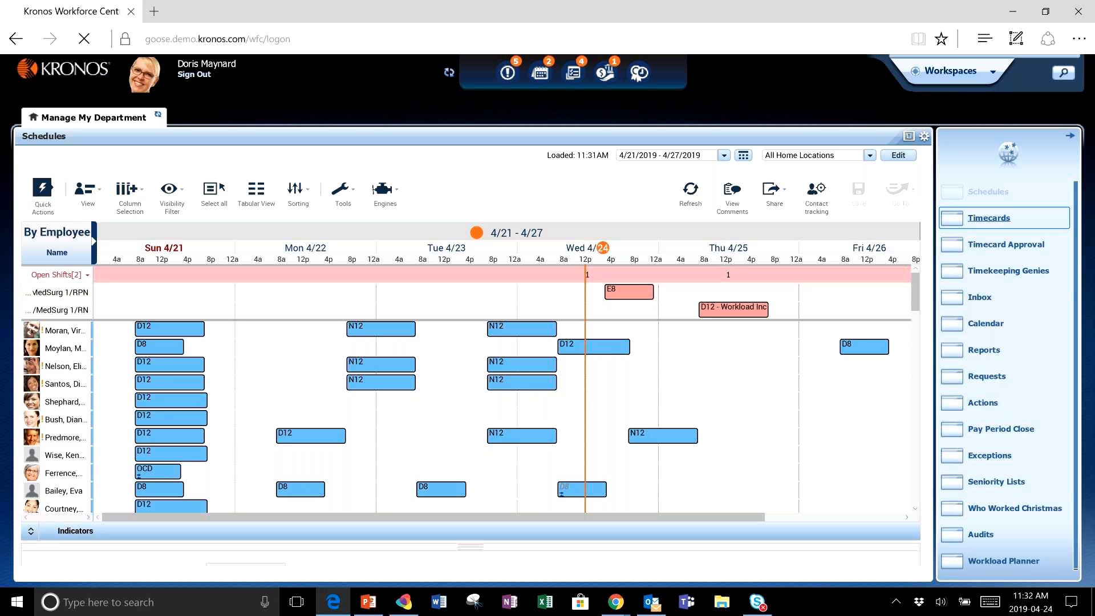
# - Open Timecards and switch to another employee's timecard by searching for their name
pyautogui.click(989, 218)
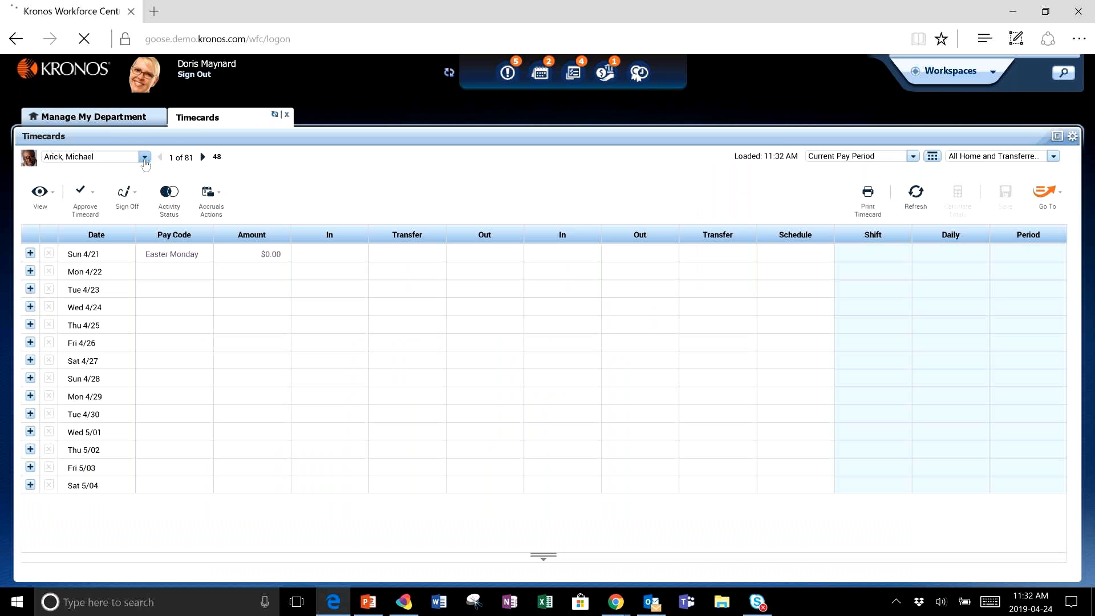
pyautogui.click(145, 158)
pyautogui.write('jack')
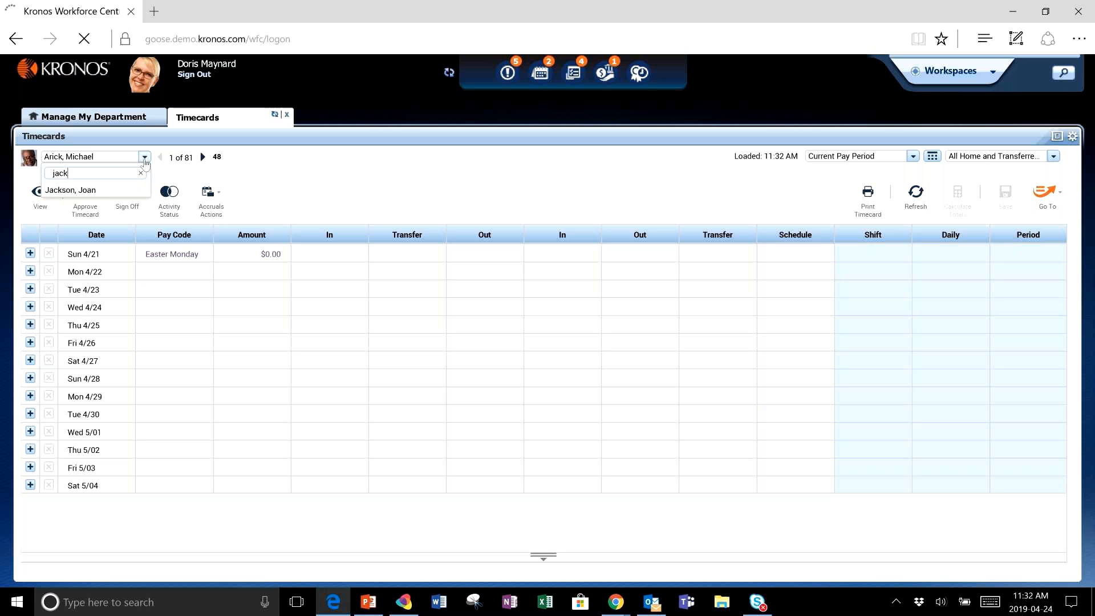
pyautogui.click(104, 195)
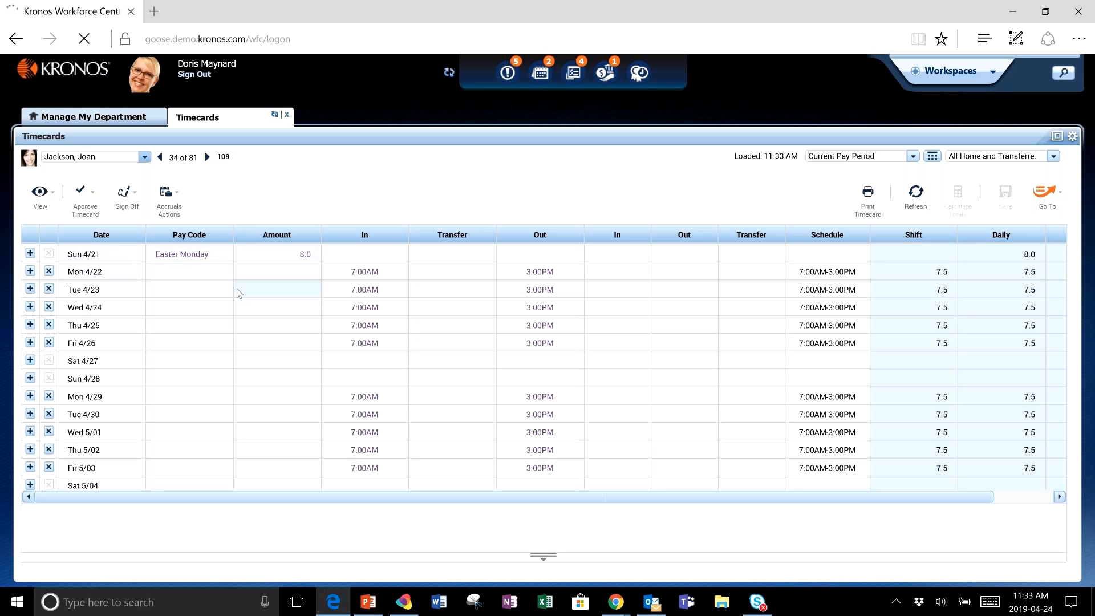
# - Show the timecard totals and change Tuesday 4/23's In punch to 7:15
pyautogui.click(373, 273)
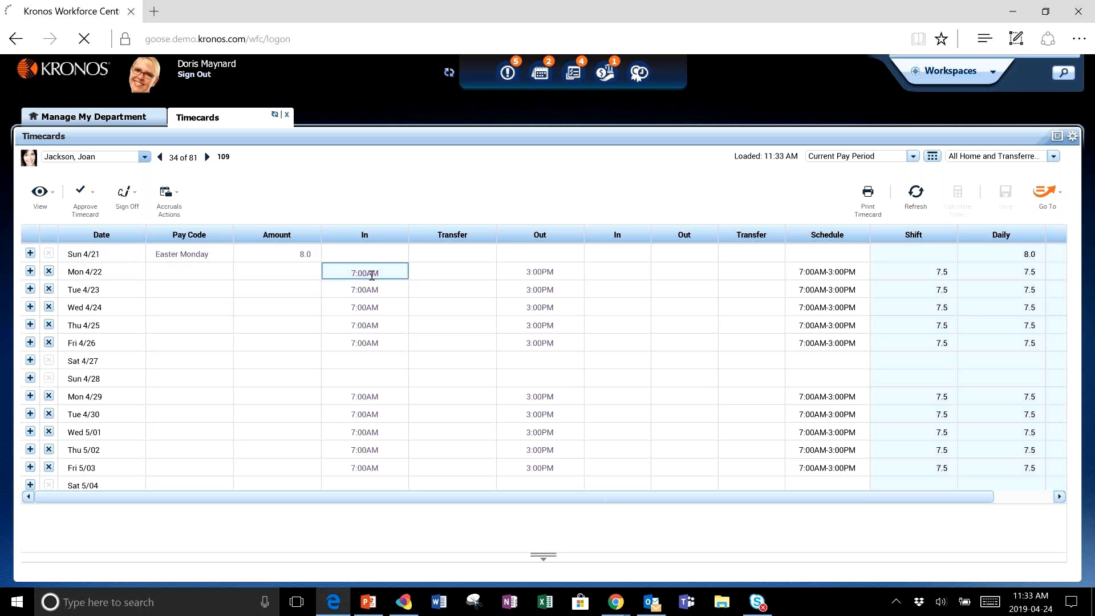
pyautogui.rightClick(377, 276)
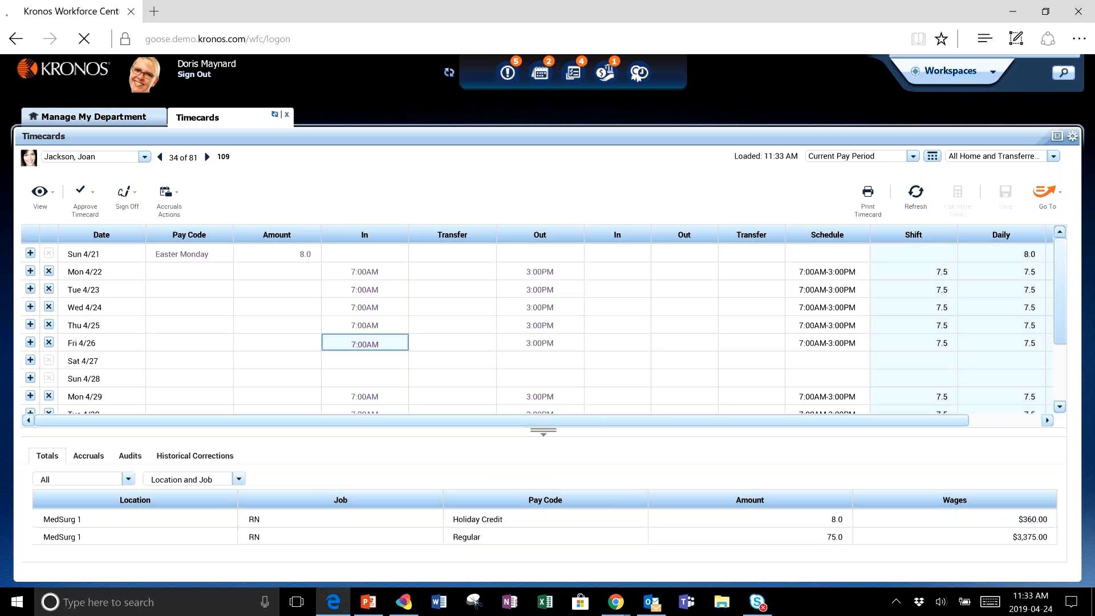
pyautogui.scroll(-2, 365, 334)
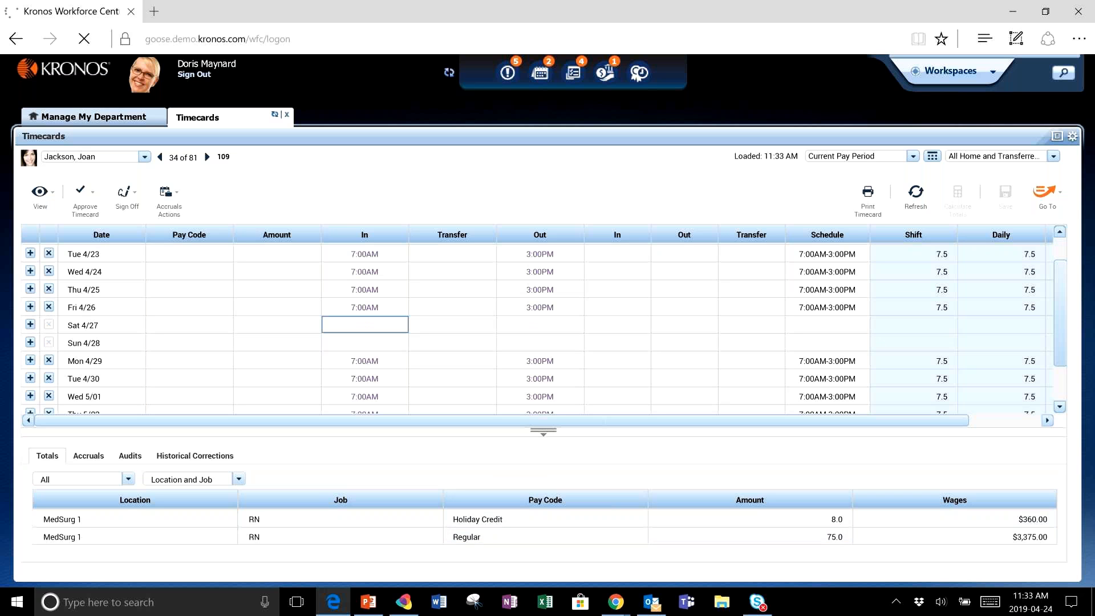
pyautogui.scroll(2, 364, 324)
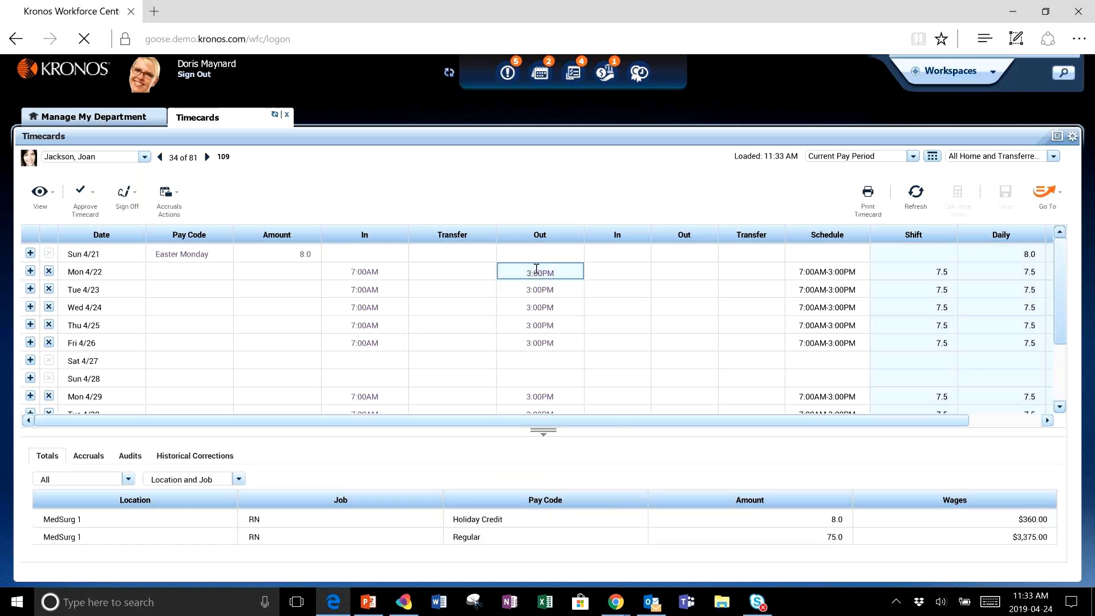
pyautogui.click(391, 293)
pyautogui.write('7')
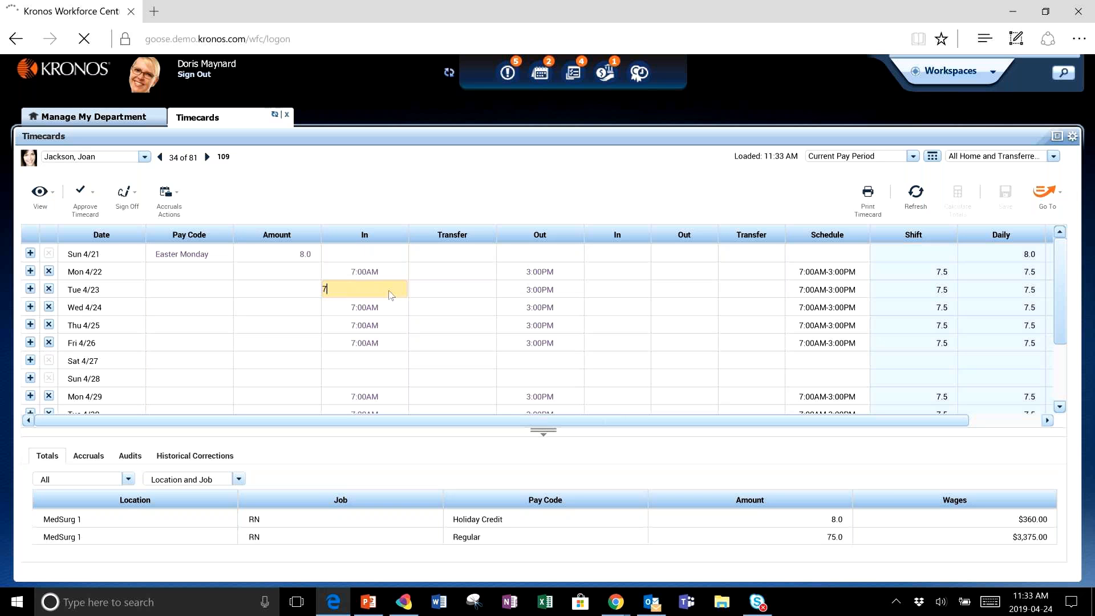
pyautogui.write('15')
pyautogui.press('Return')
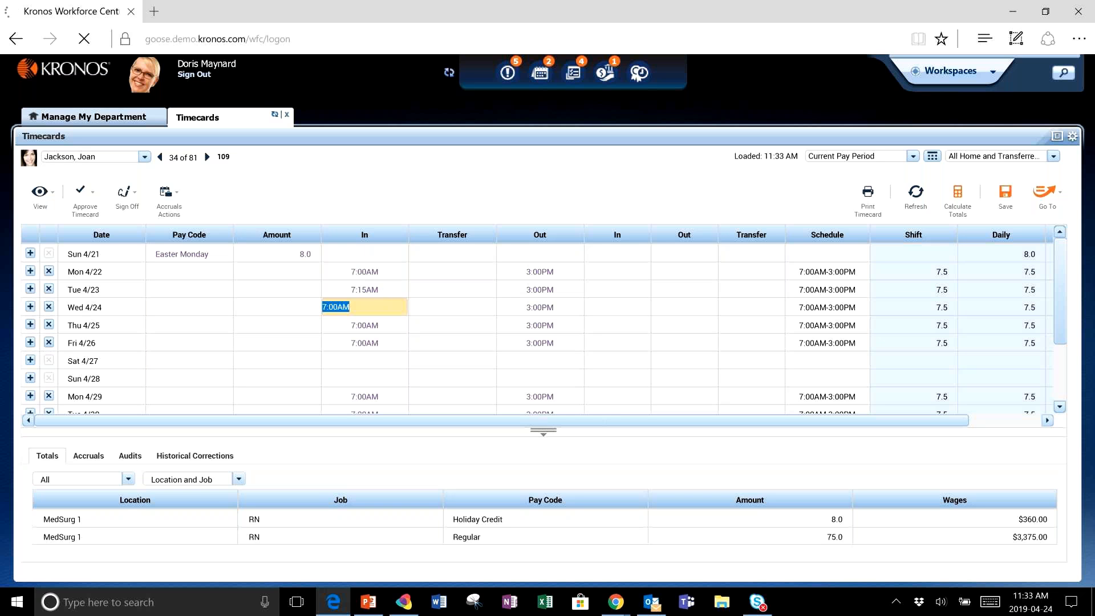
# - Open the punch actions for Tuesday 4/23's late In punch and mark it as reviewed
pyautogui.click(391, 292)
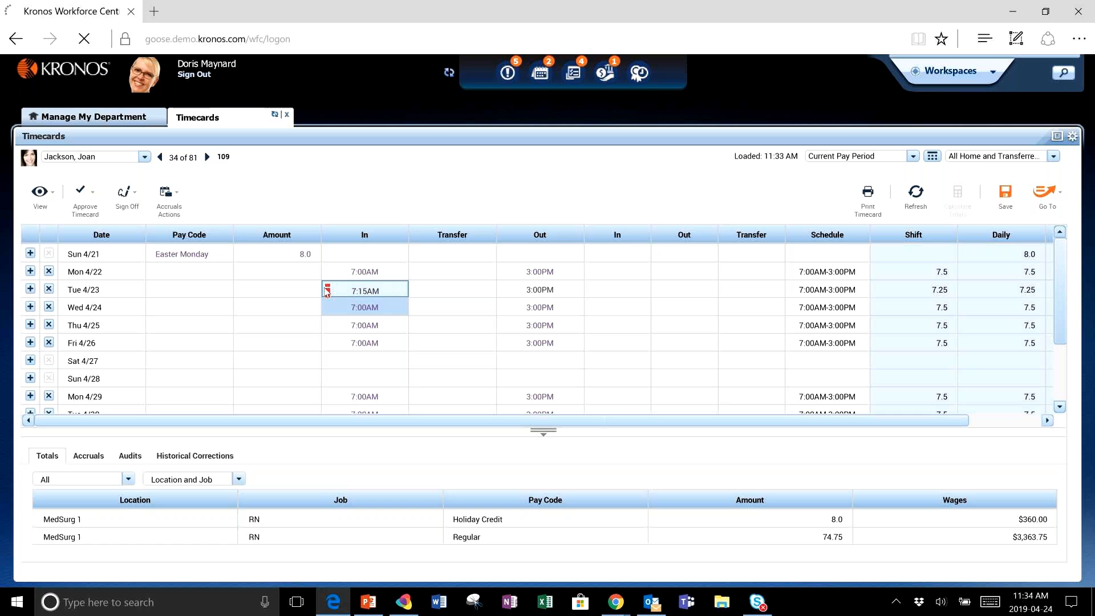
pyautogui.moveTo(327, 290)
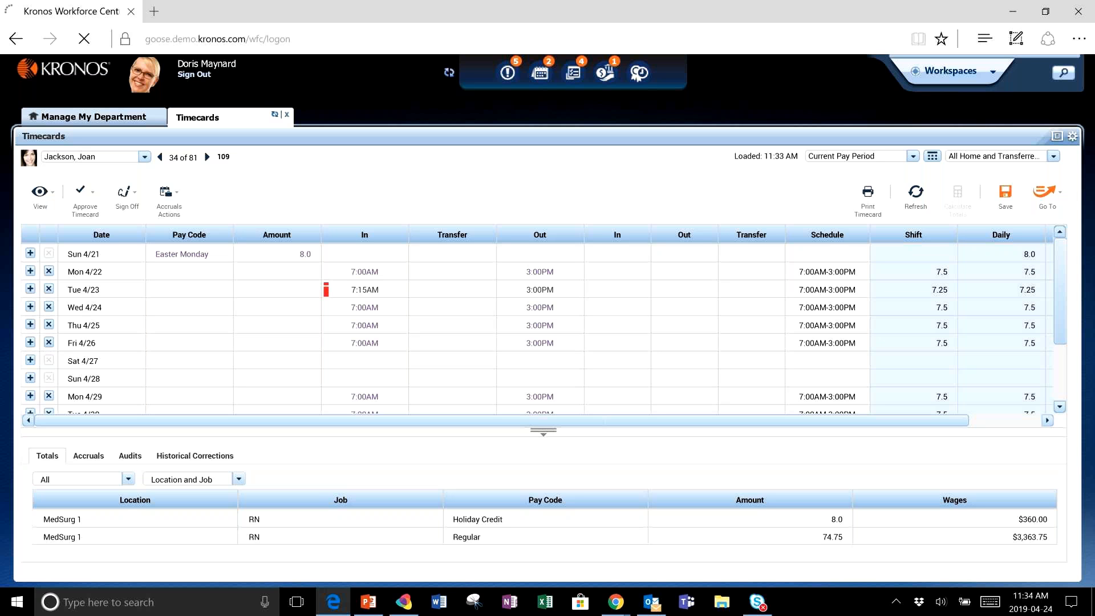
pyautogui.click(384, 292)
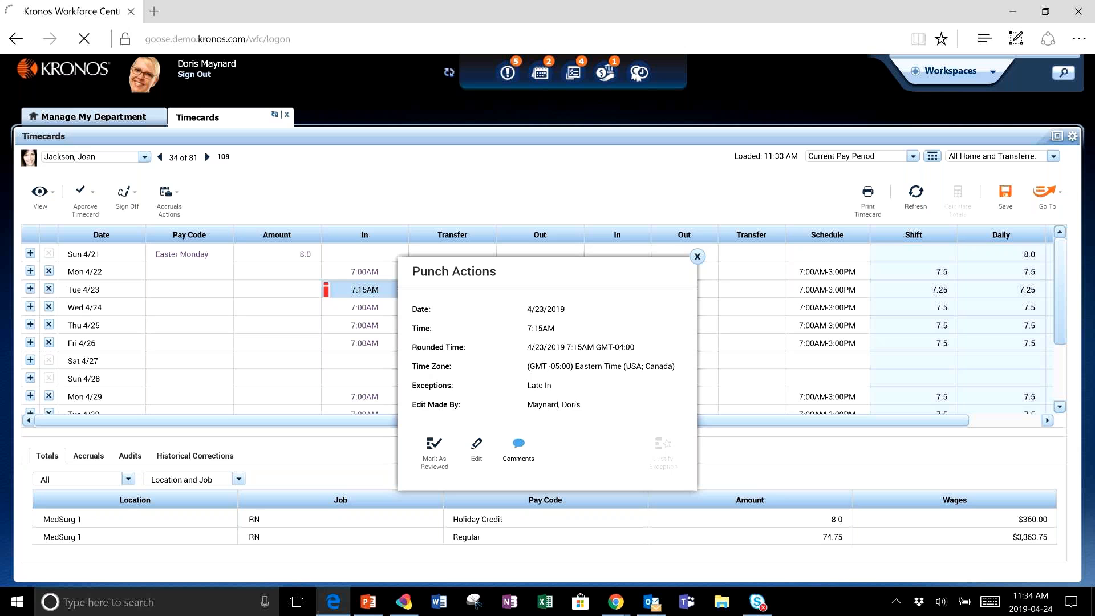
pyautogui.click(434, 445)
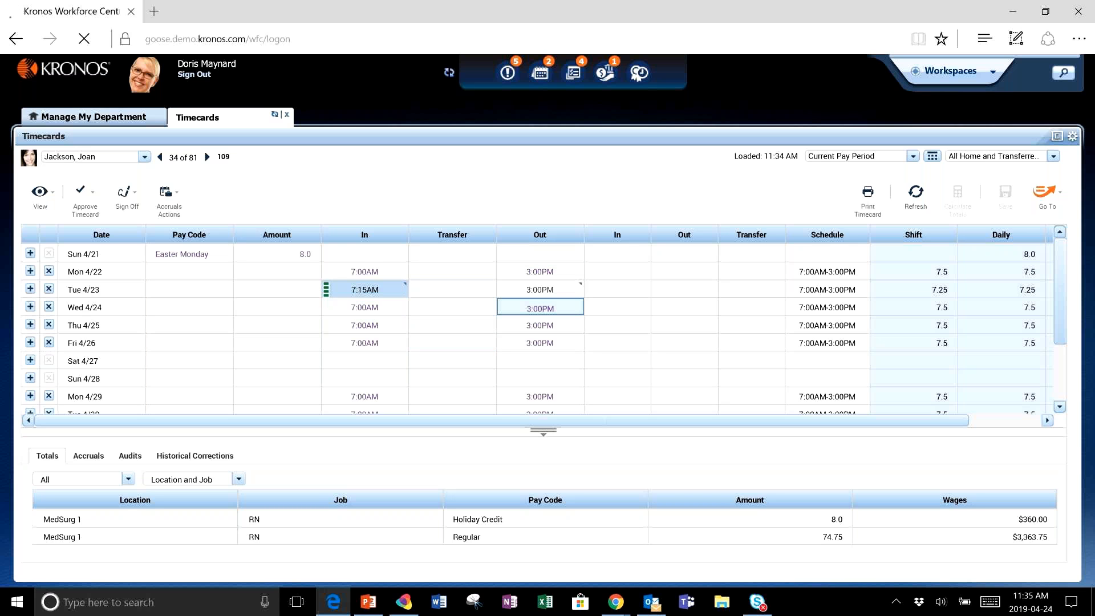
# - Set Wednesday 4/24's Out punch to 1900
pyautogui.click(540, 307)
pyautogui.write('1900')
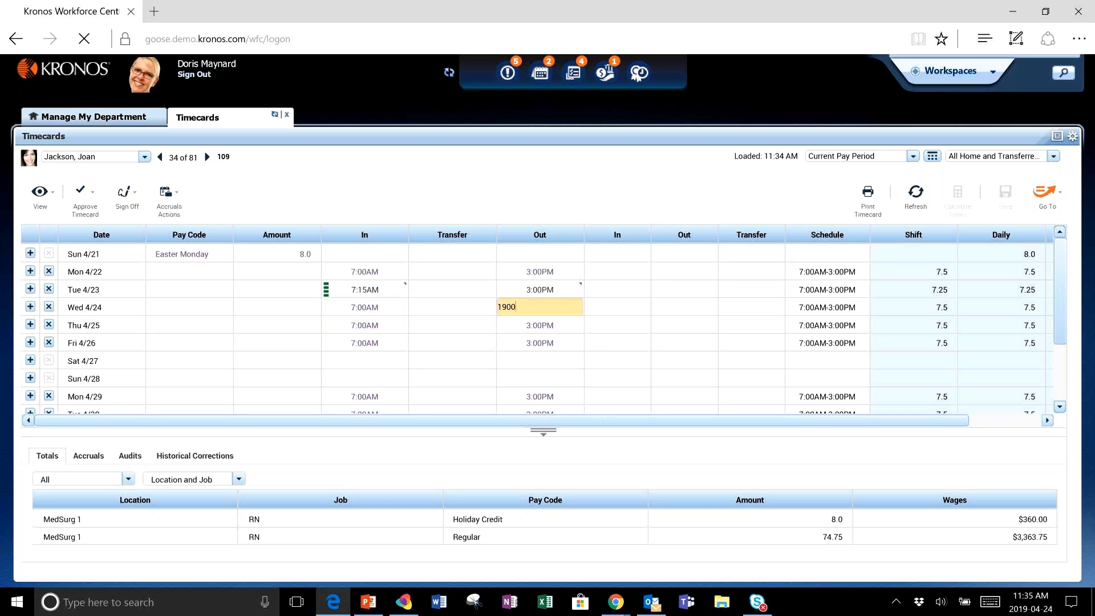
pyautogui.press('Return')
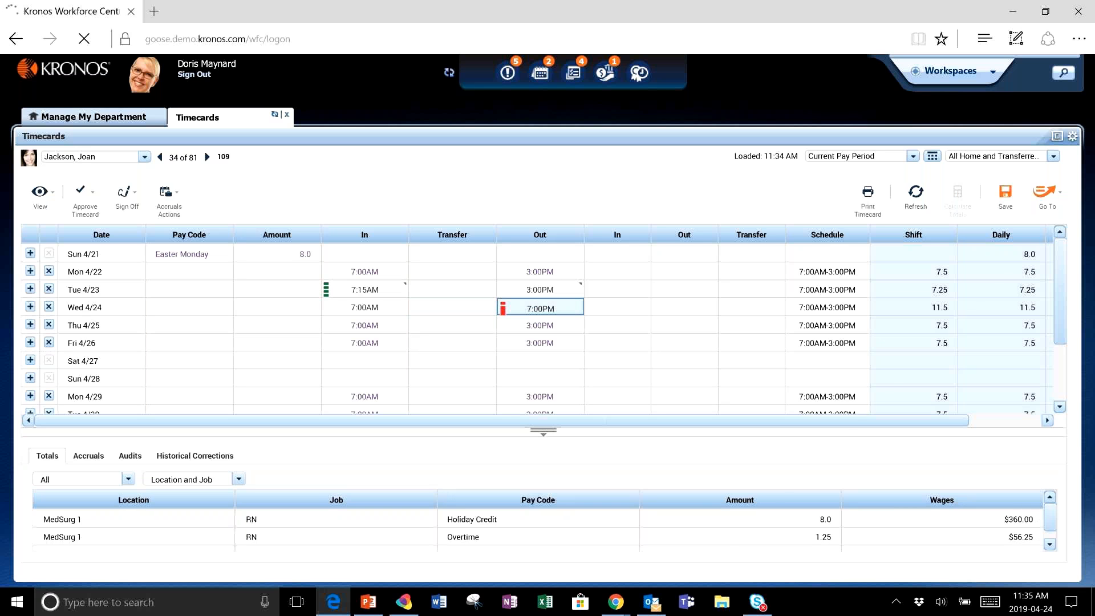
# - Add a ;Canadian 7.5 Hour transfer to Wednesday 4/24's punch and save the timecard
pyautogui.click(487, 308)
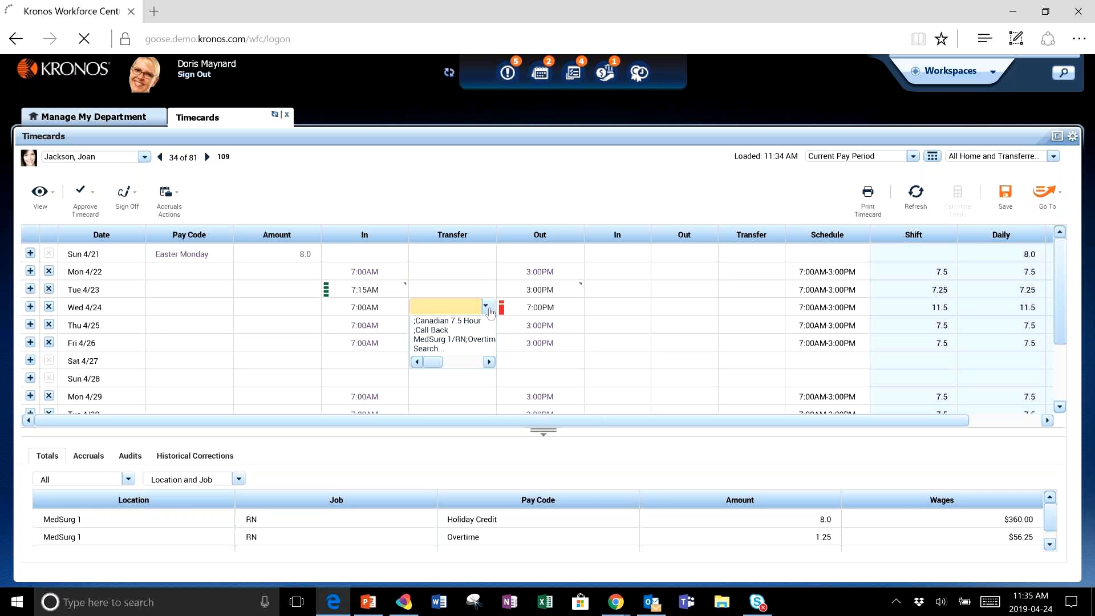
pyautogui.click(447, 320)
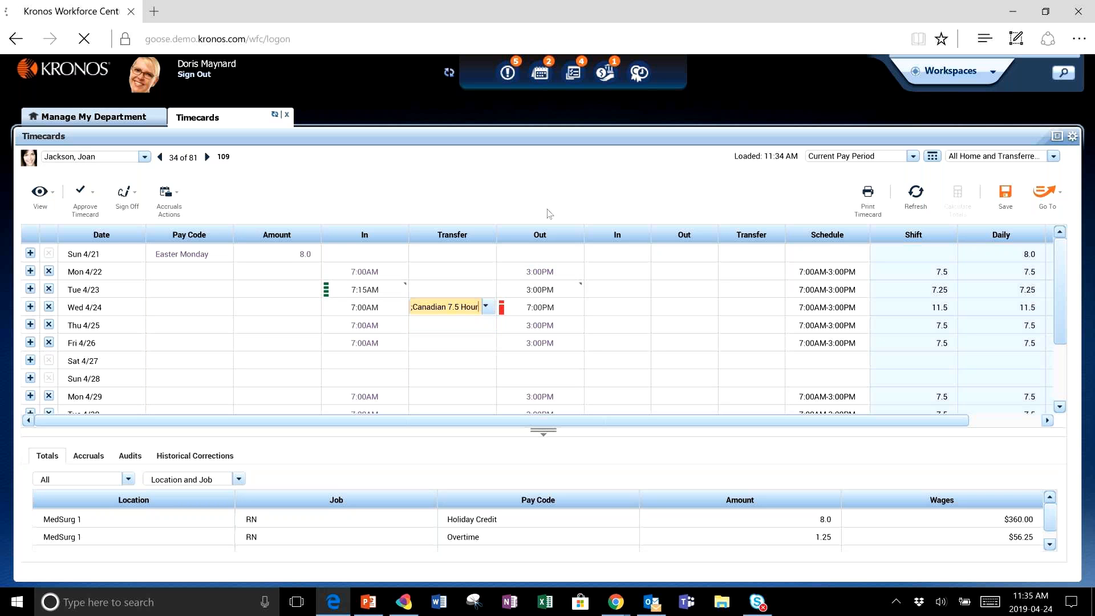
pyautogui.click(1006, 196)
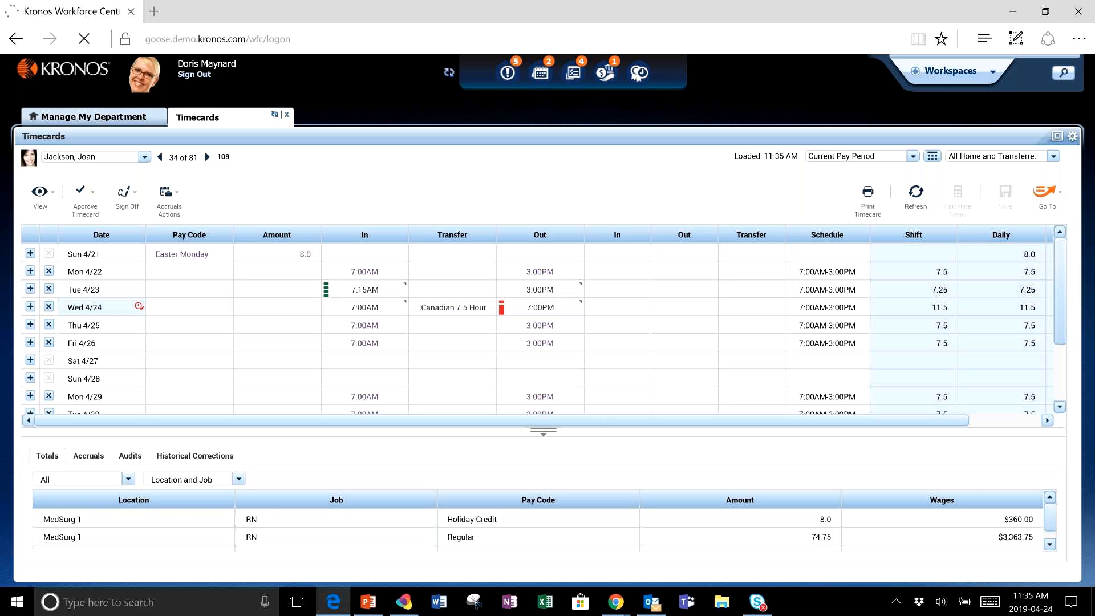
# - Open the date actions for Wednesday 4/24 and approve its overtime
pyautogui.moveTo(139, 307)
pyautogui.click(139, 306)
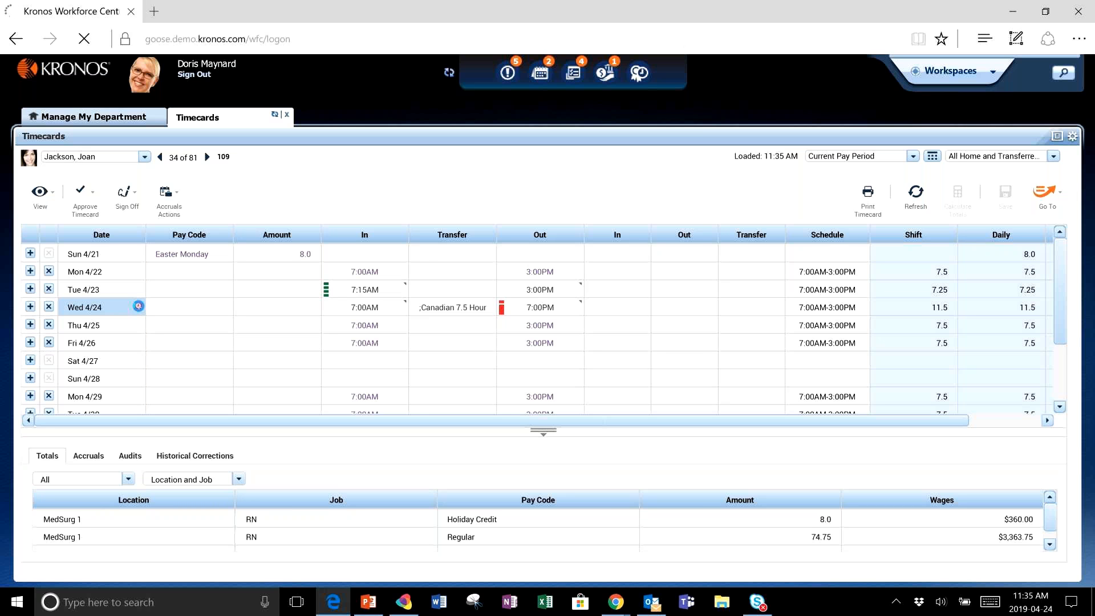
pyautogui.click(138, 306)
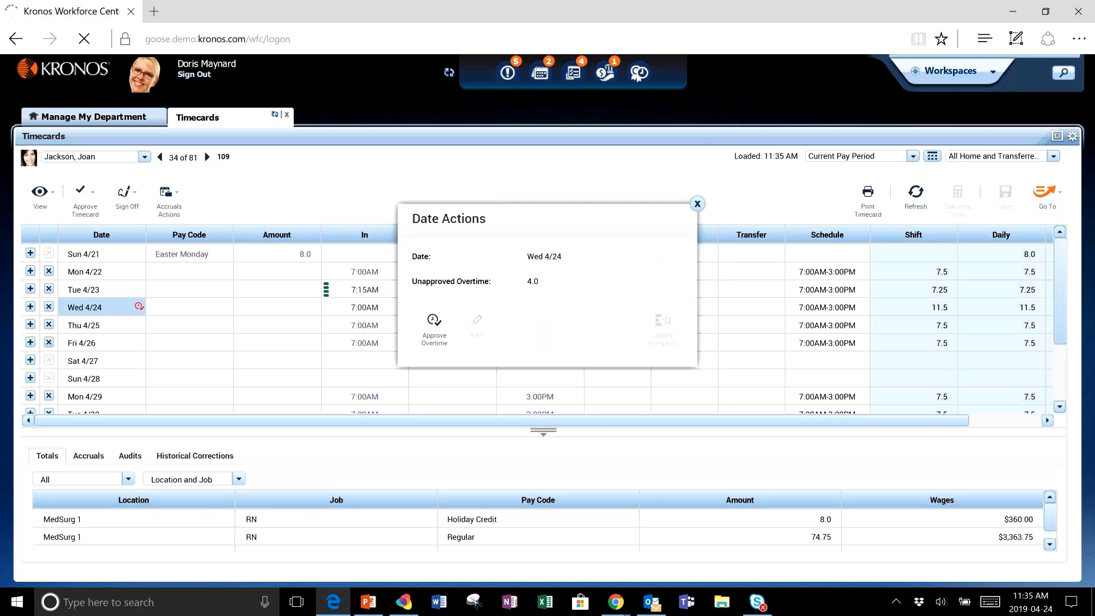
pyautogui.click(434, 328)
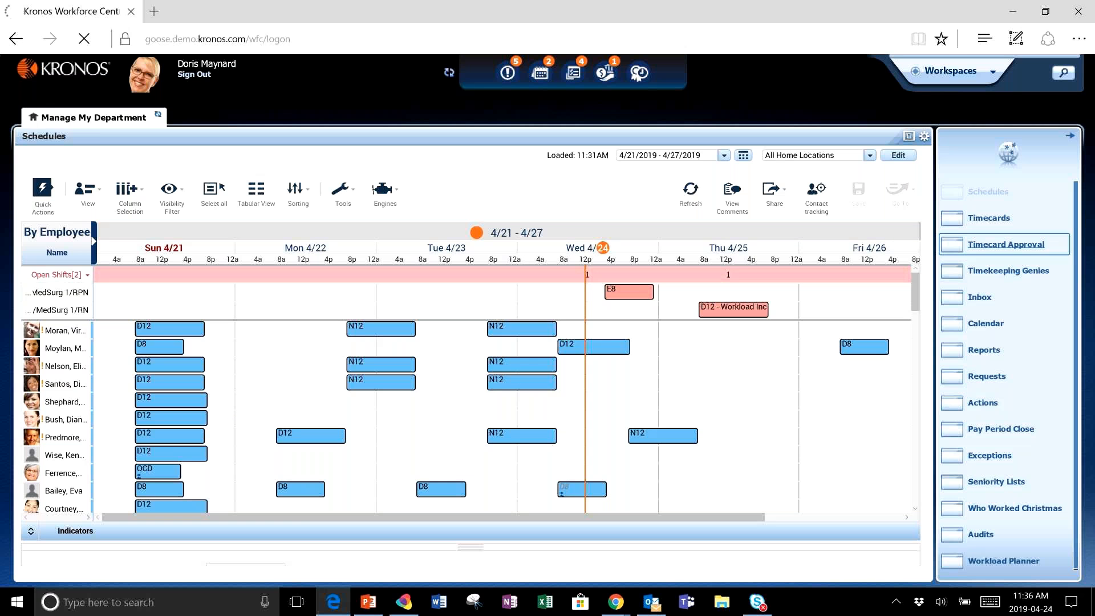
# - Open Timecard Approval, save All Home as the HyperFind for the previous pay period, and continue to Punch Issues
pyautogui.click(1005, 244)
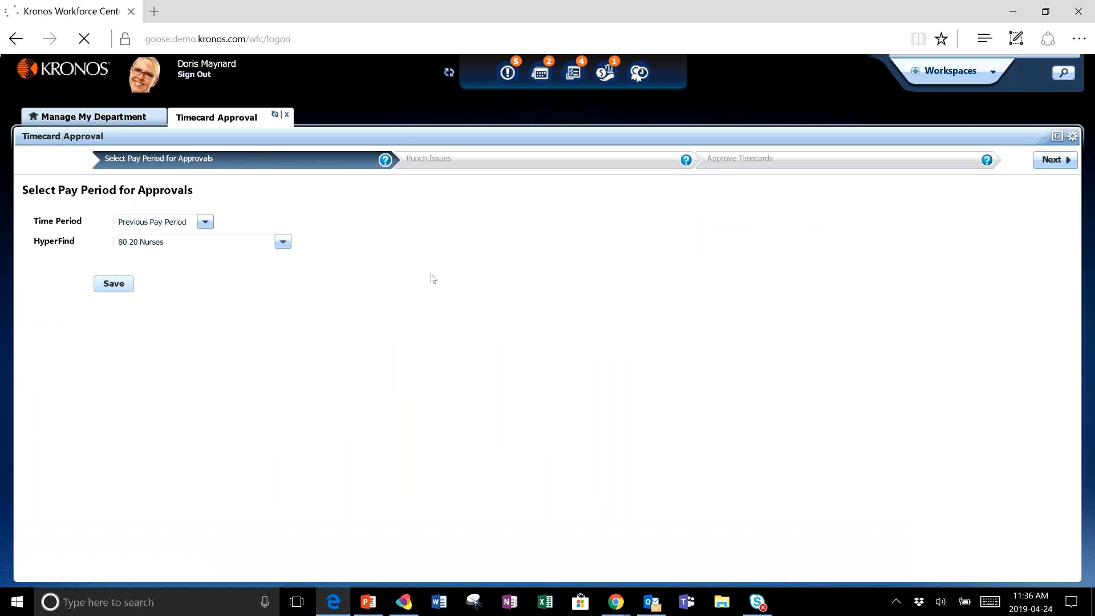
pyautogui.click(136, 245)
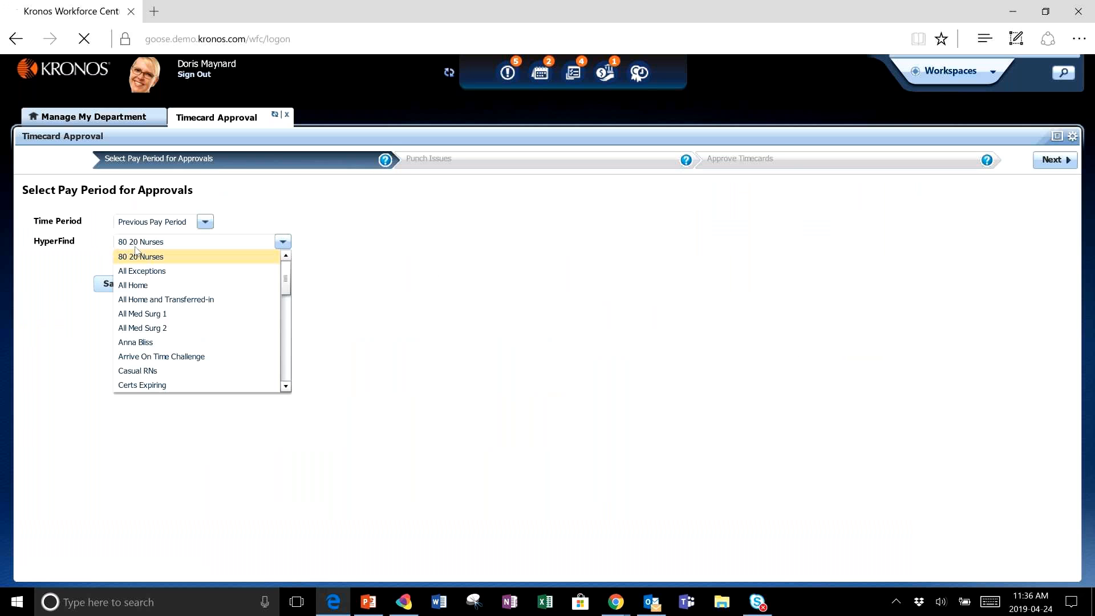
pyautogui.click(154, 285)
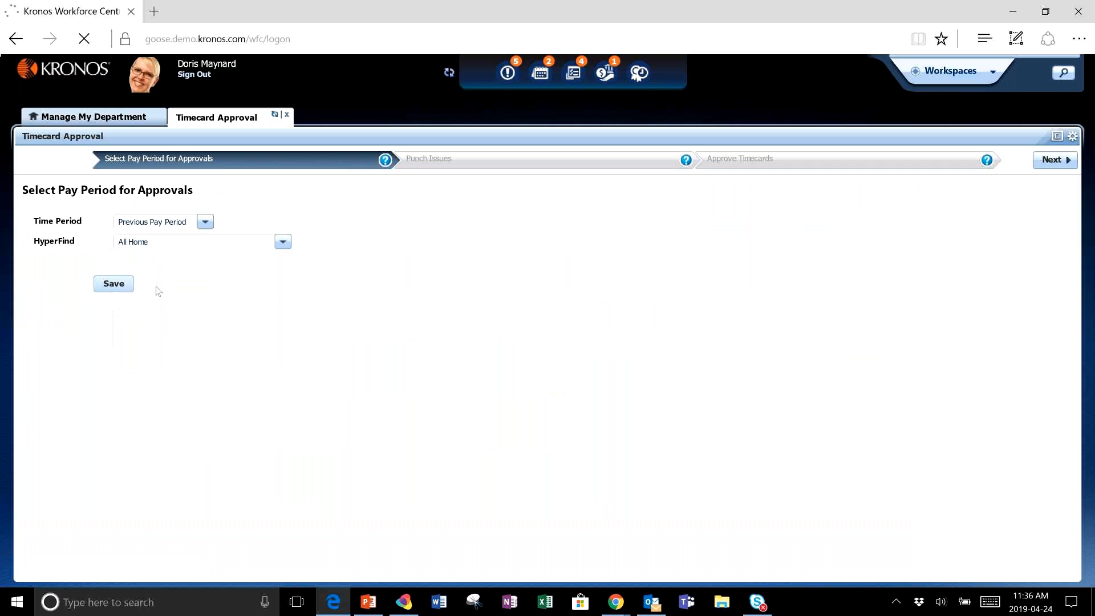
pyautogui.click(117, 285)
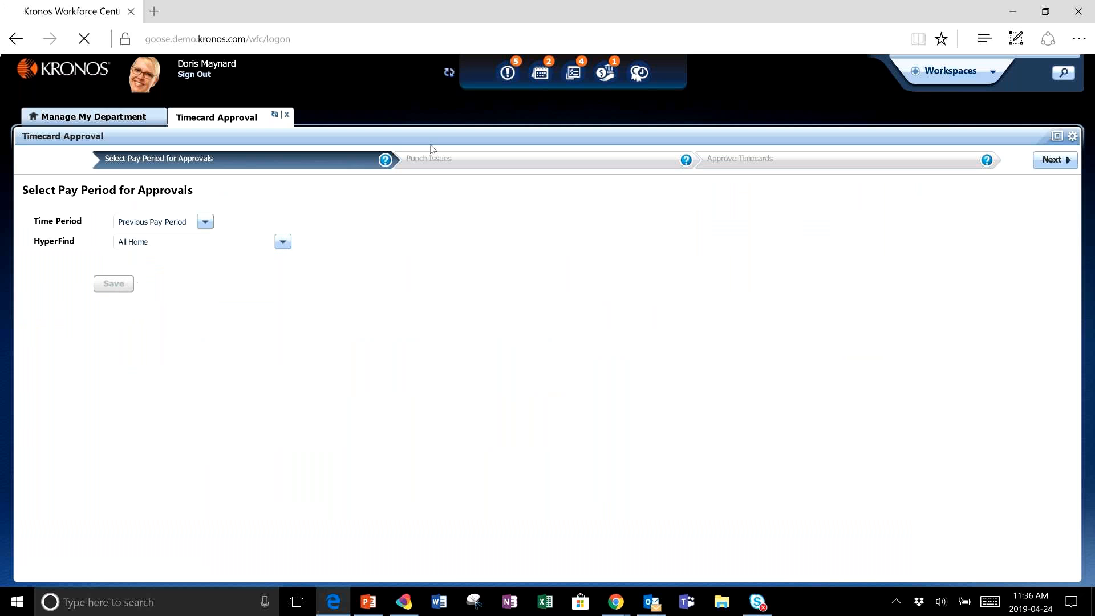
pyautogui.click(388, 161)
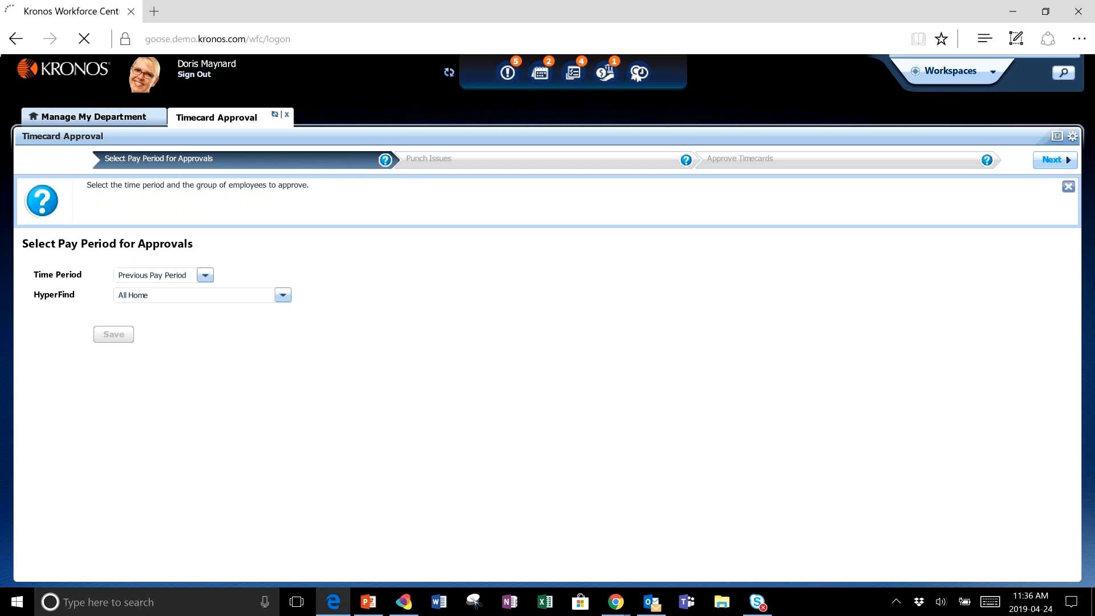
pyautogui.click(1051, 160)
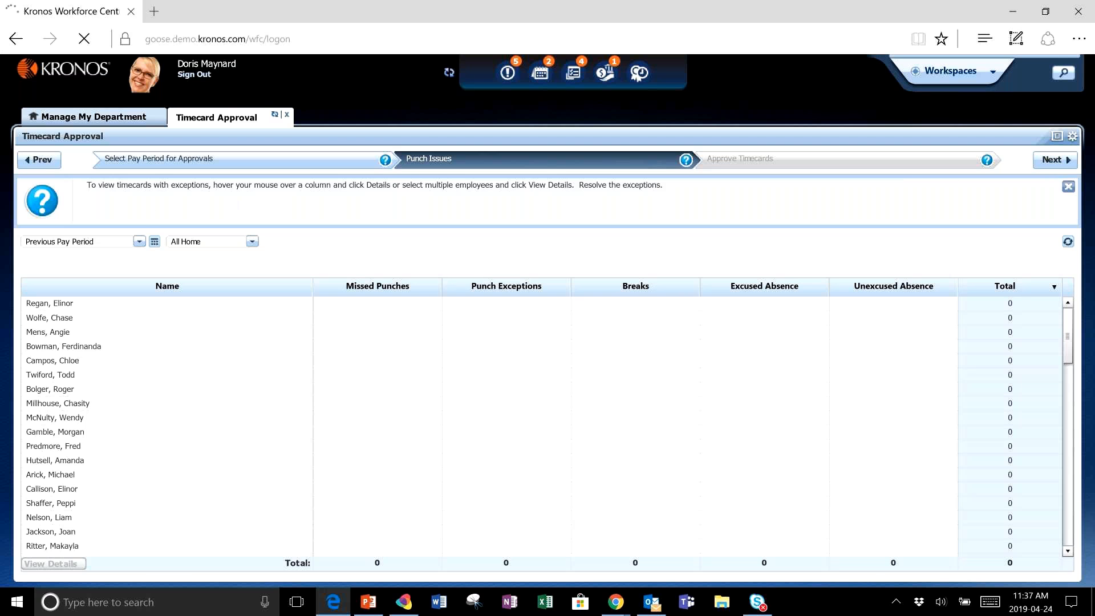
# - Continue to the Approve Timecards stage and switch its view to Reconcile Timecards
pyautogui.click(1055, 160)
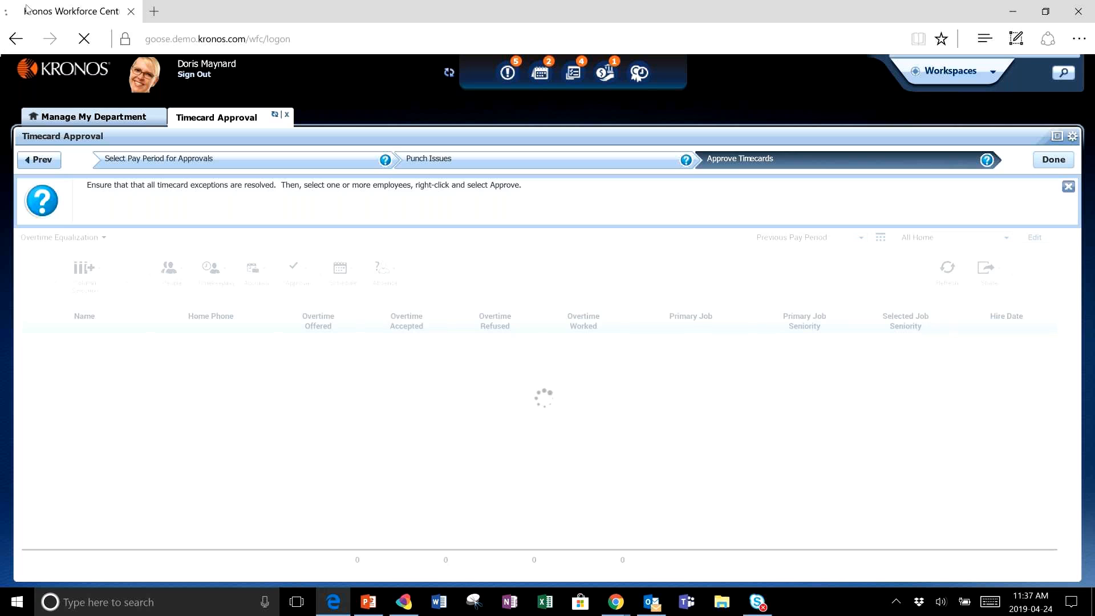
pyautogui.click(81, 238)
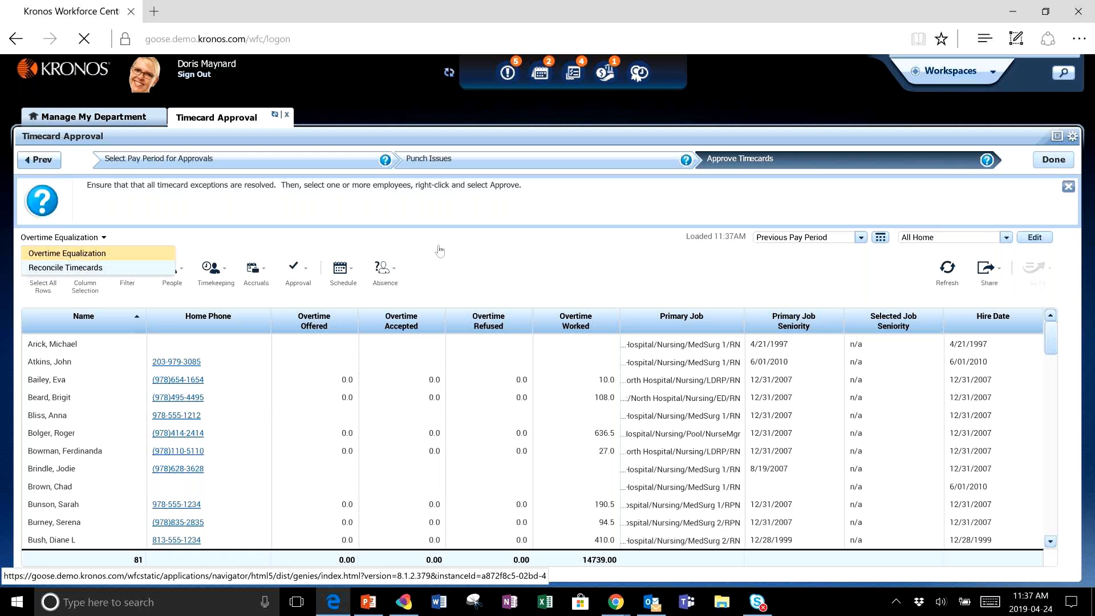
pyautogui.click(65, 267)
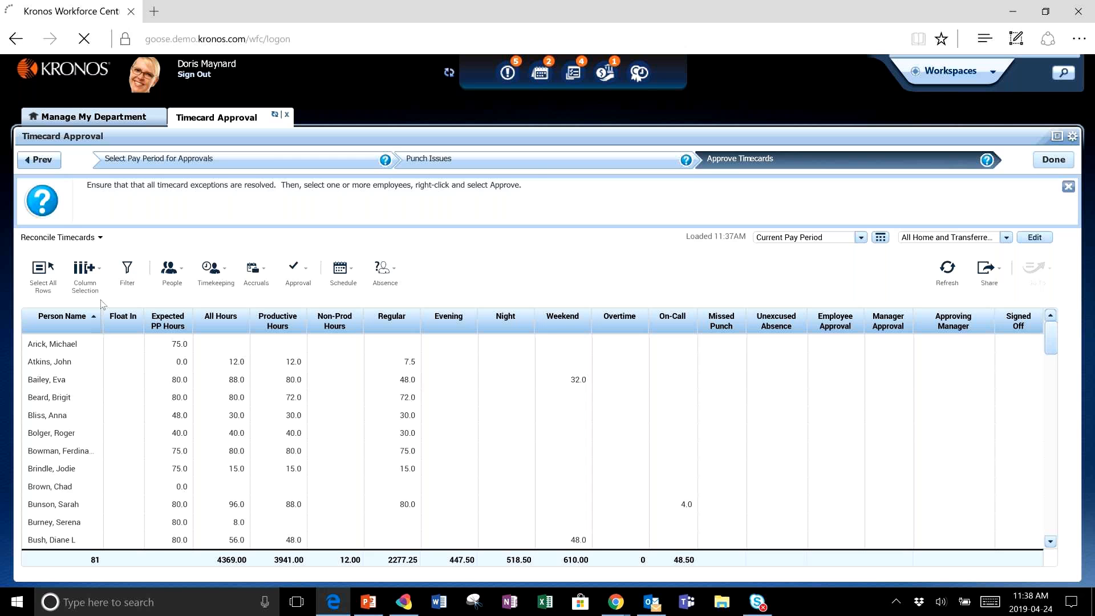
# - Select all employee rows and approve their timecards, confirming the approval
pyautogui.click(38, 285)
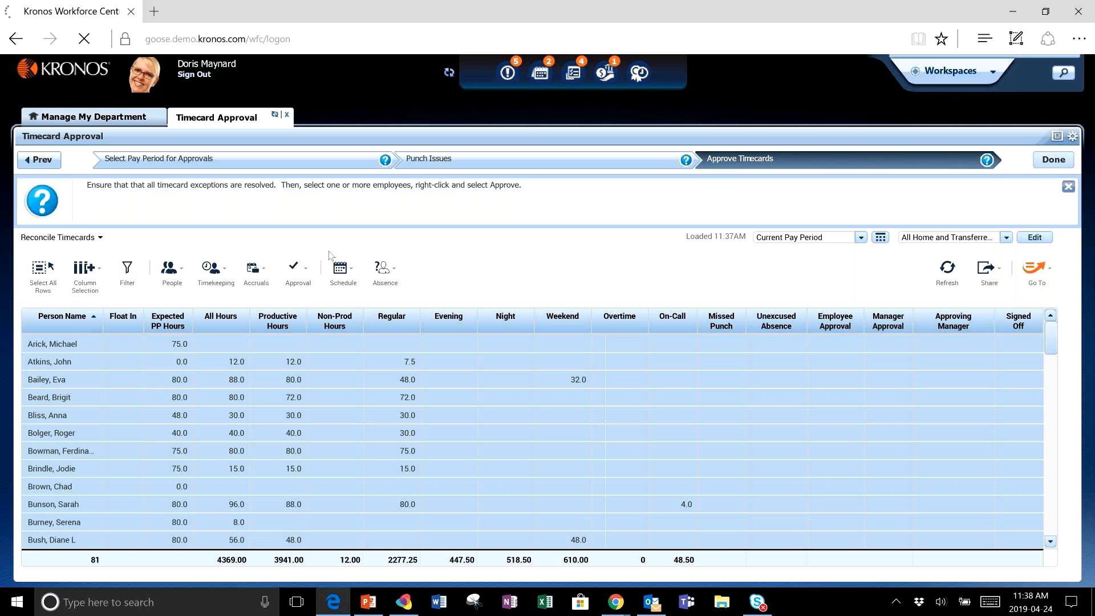
pyautogui.click(298, 274)
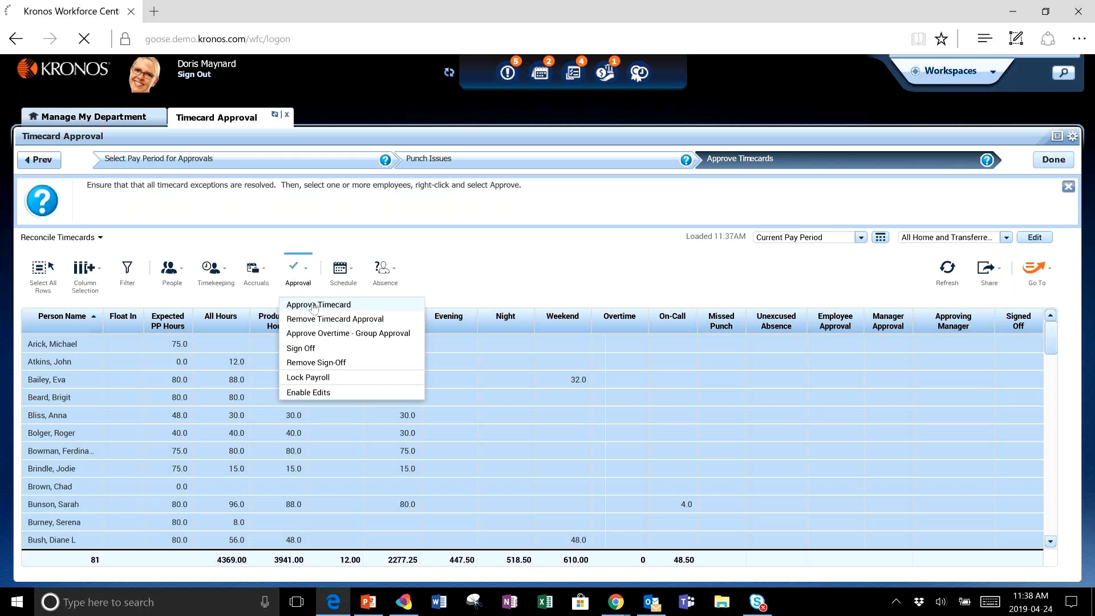
pyautogui.click(314, 306)
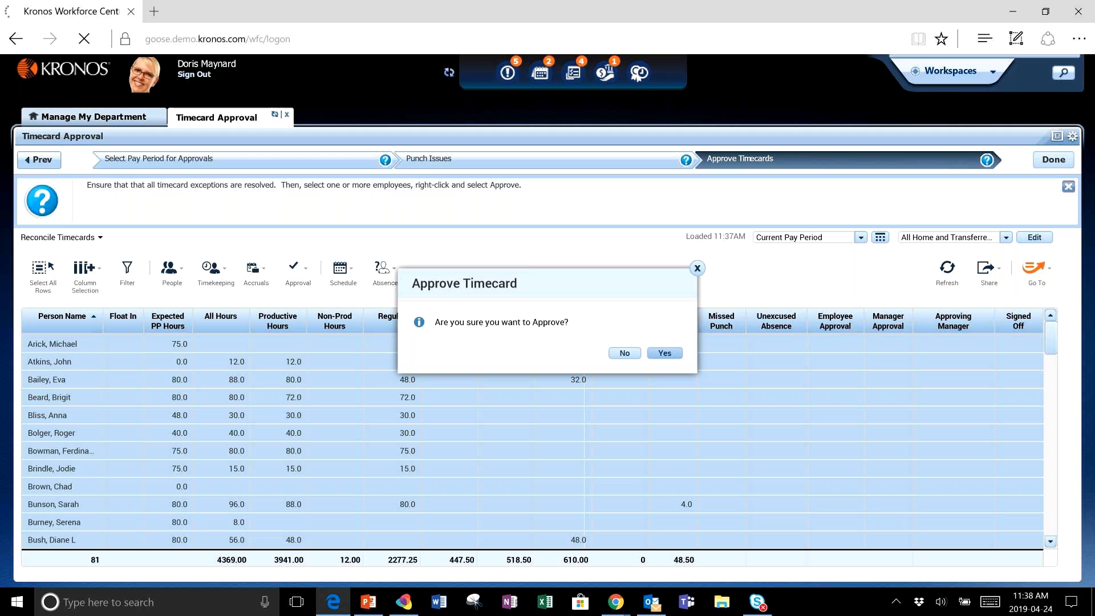
pyautogui.click(664, 353)
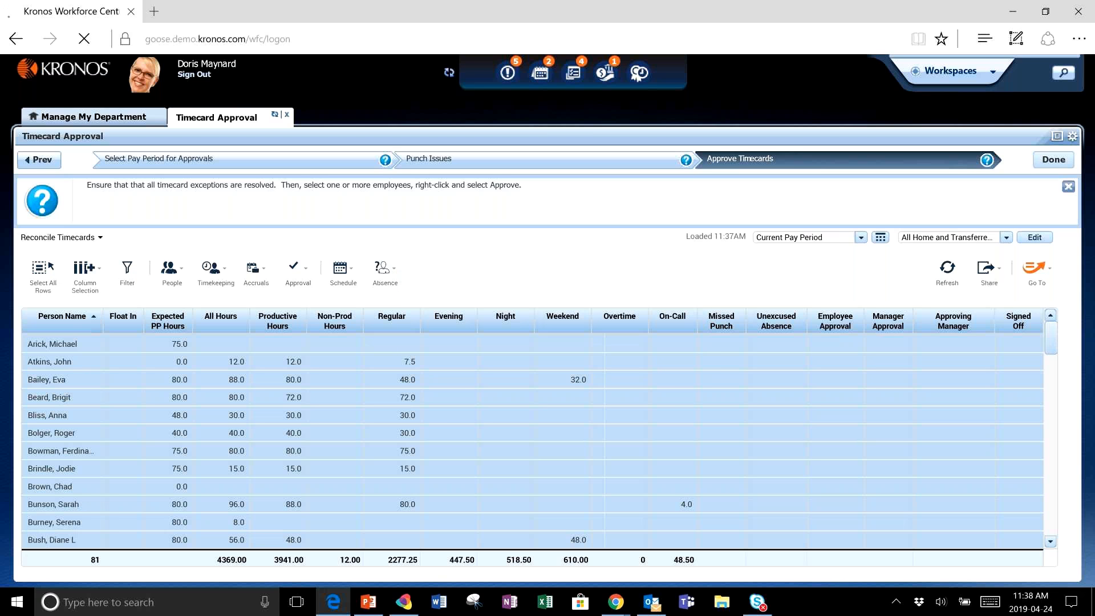
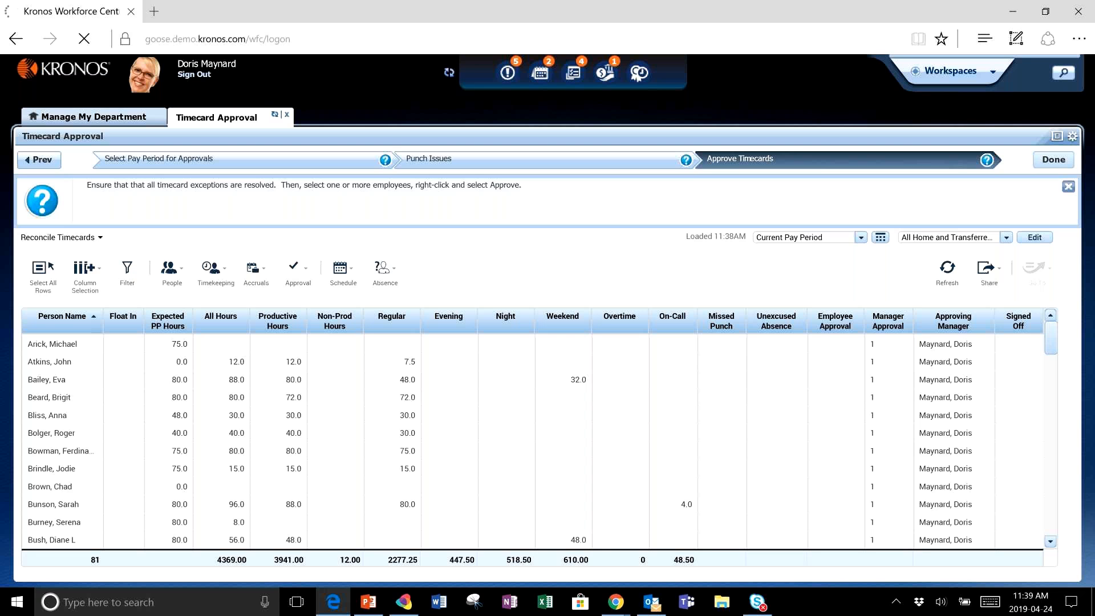
# - Finish the timecard approval process, acknowledge completion and close the Timecard Approval tab
pyautogui.click(1054, 160)
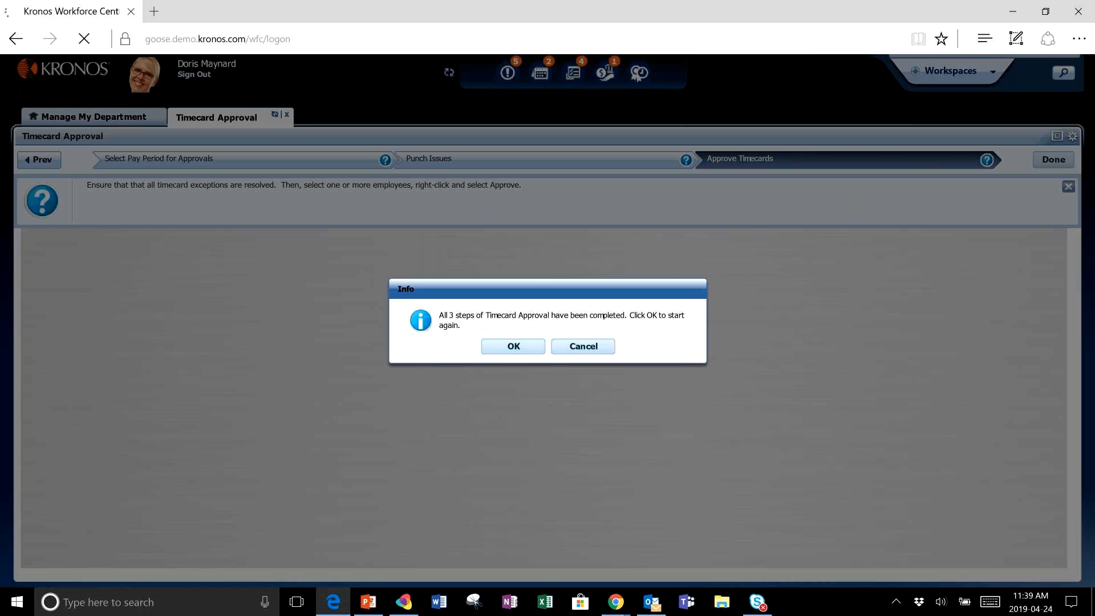
pyautogui.click(513, 346)
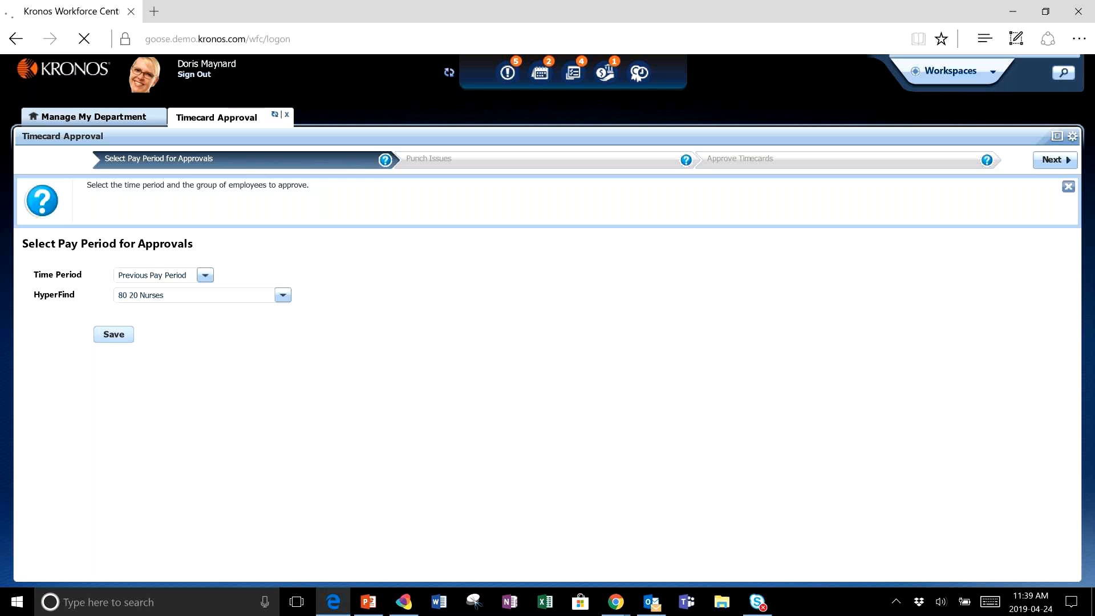
pyautogui.click(288, 115)
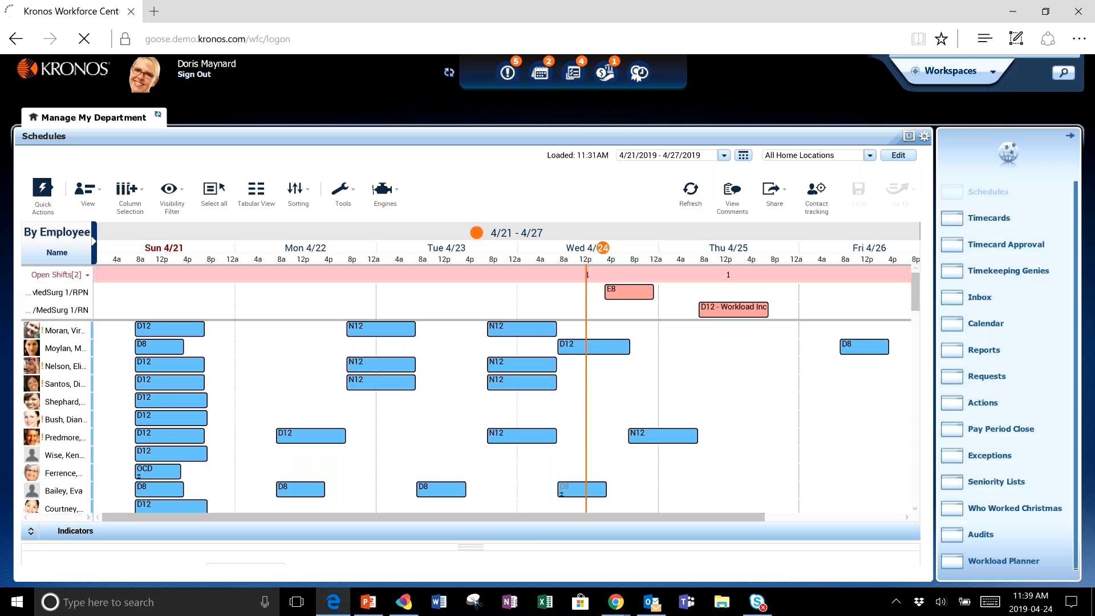
# - Open the request manager alerts, view them all, and close the alerts widget tab
pyautogui.click(572, 72)
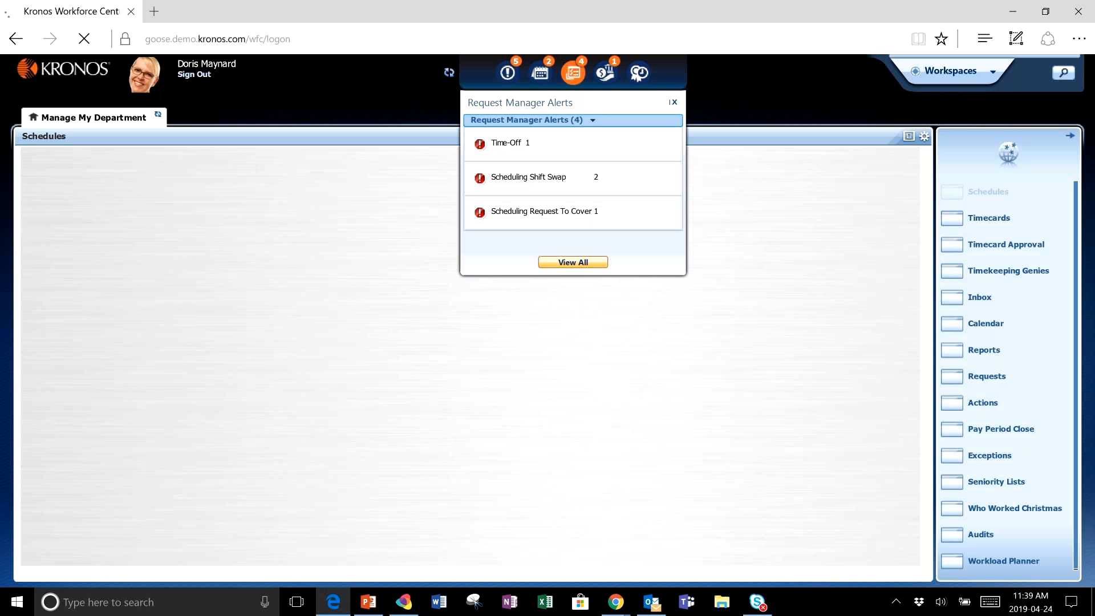
pyautogui.click(572, 262)
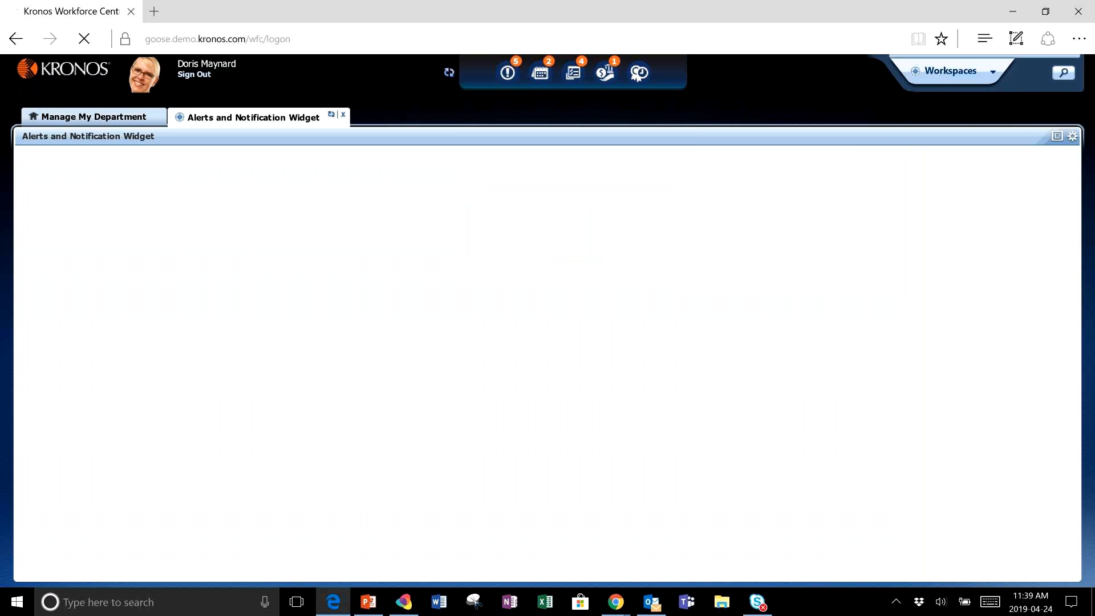
pyautogui.click(342, 115)
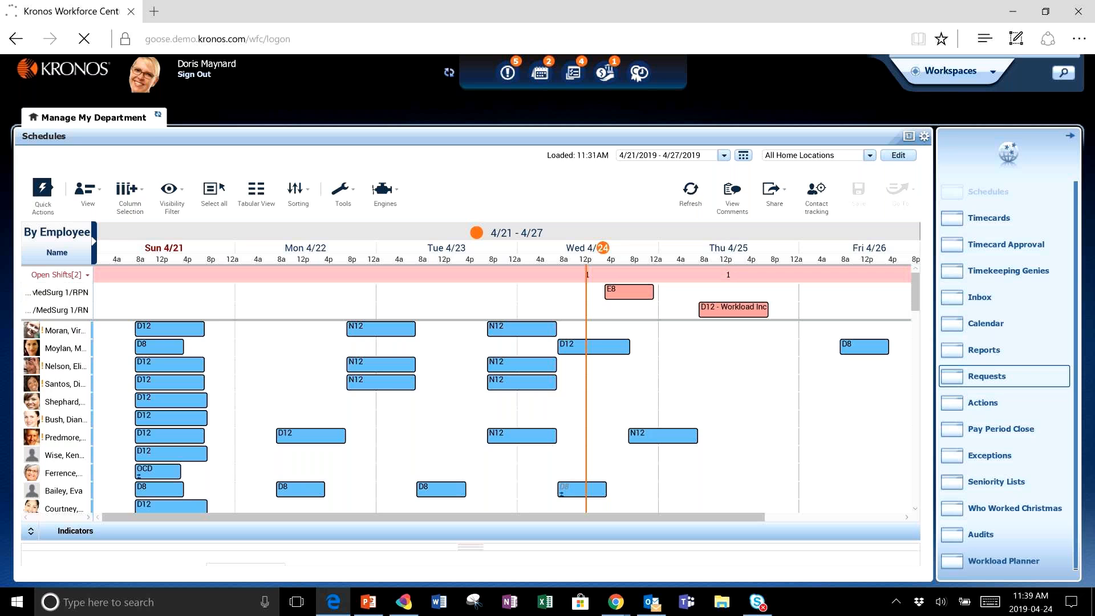
# - Open Requests and filter to Time-Off requests for the period 5/12/2019 - 5/18/2019
pyautogui.click(987, 376)
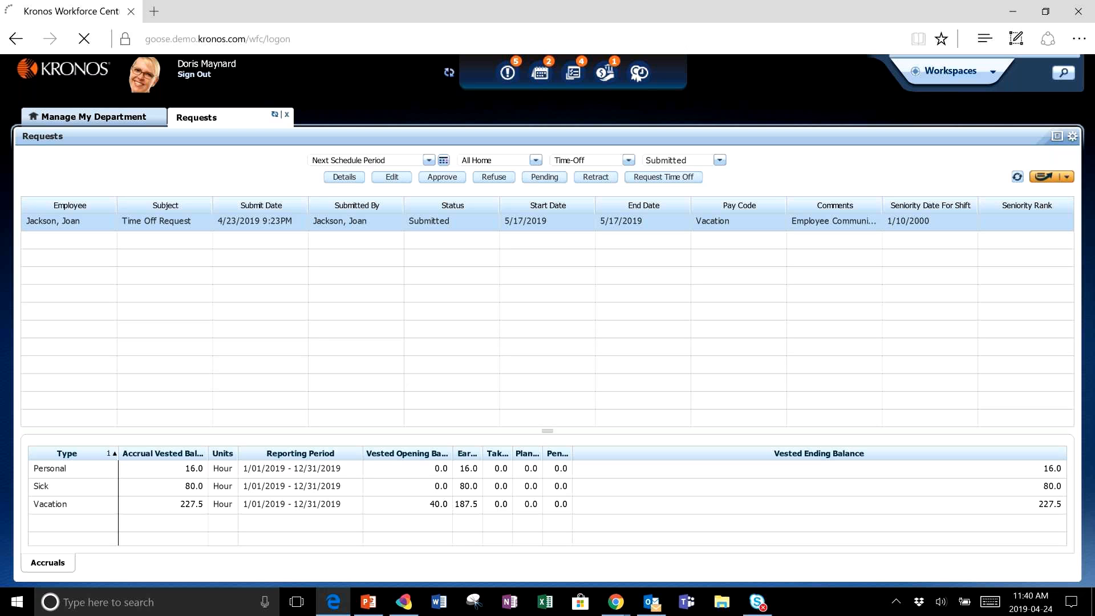
pyautogui.click(386, 164)
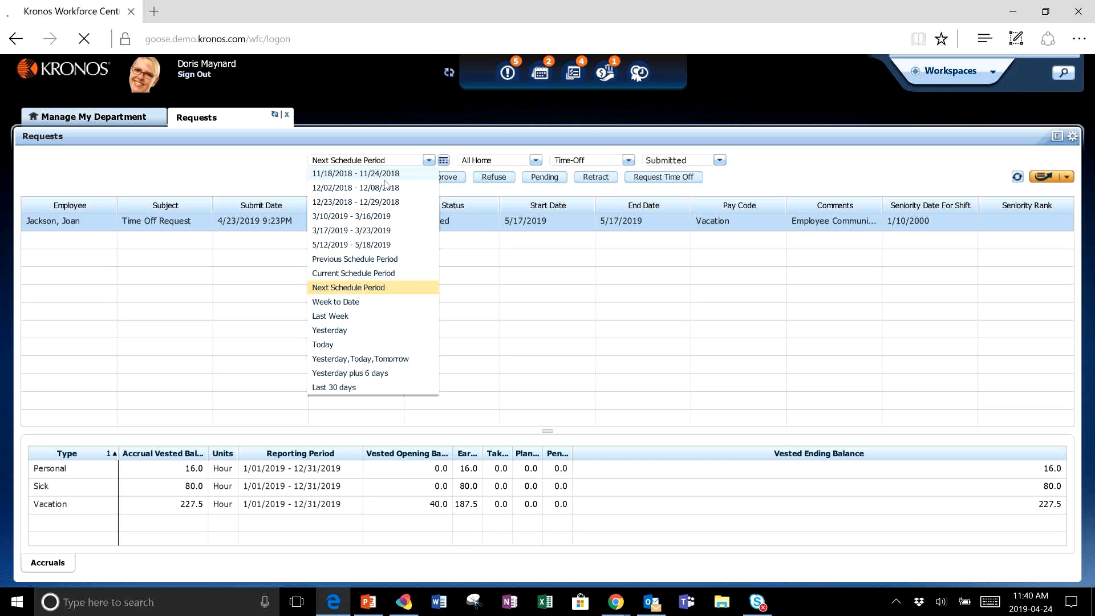
pyautogui.click(386, 245)
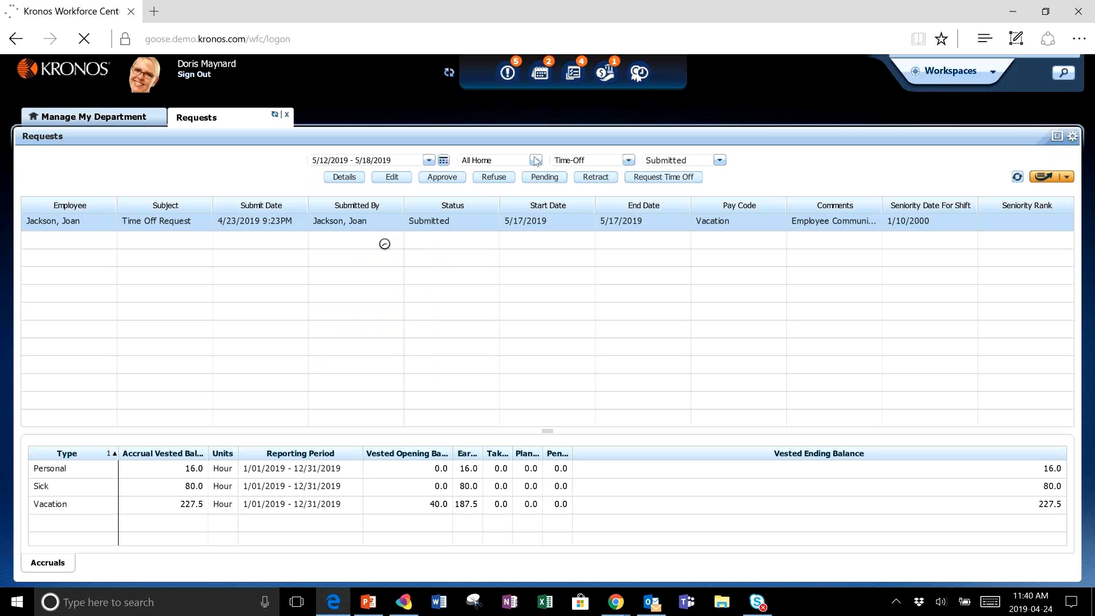
pyautogui.click(628, 160)
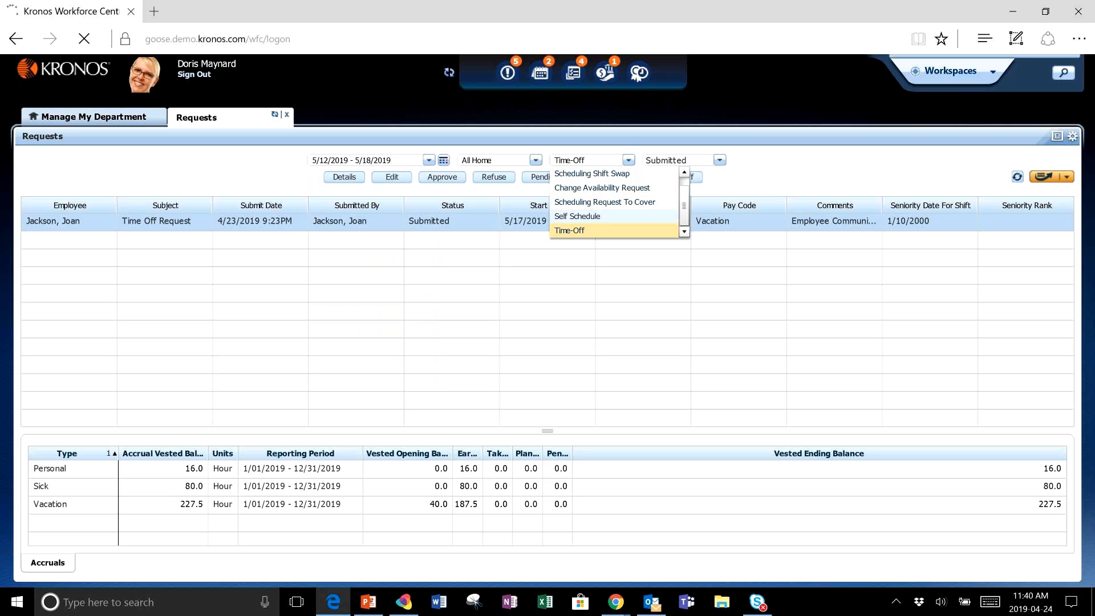
pyautogui.click(570, 231)
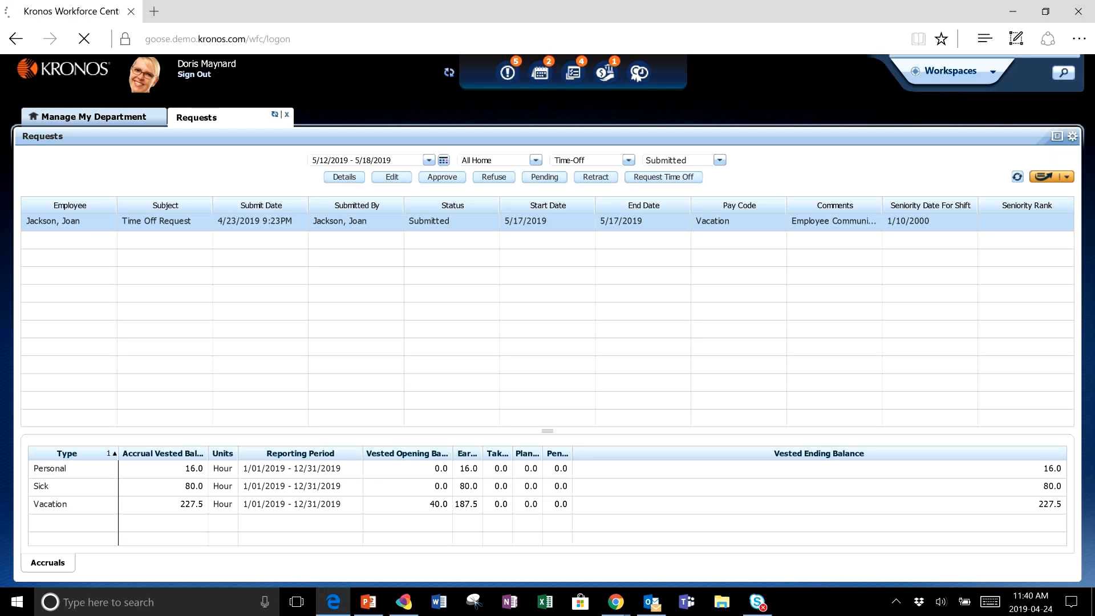
# - Select the Vacation accrual and the time-off request, and set the status filter to All Status
pyautogui.click(73, 504)
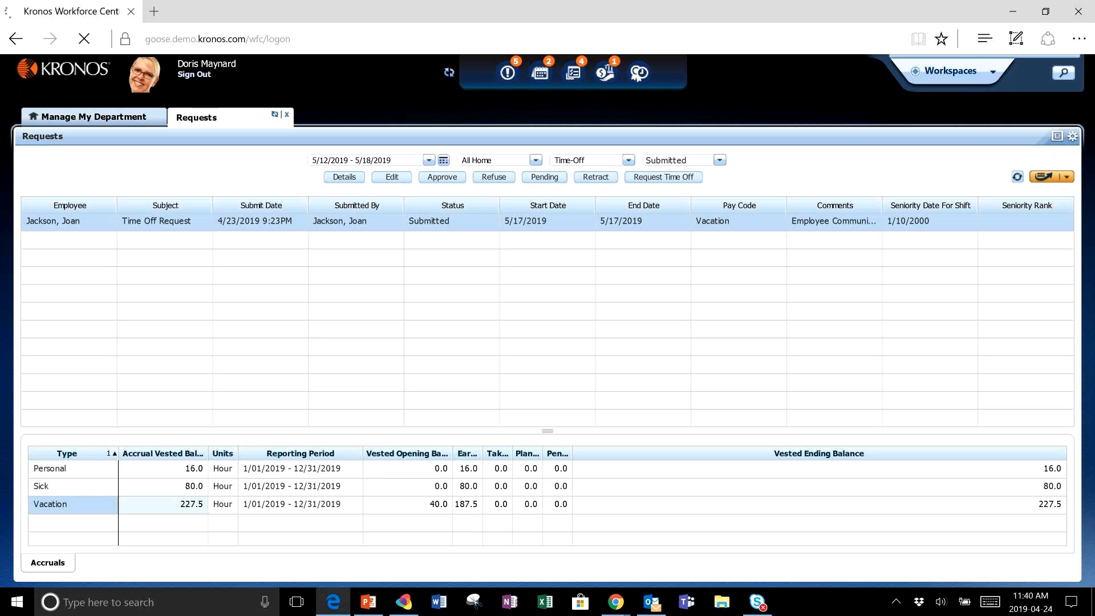
pyautogui.click(539, 227)
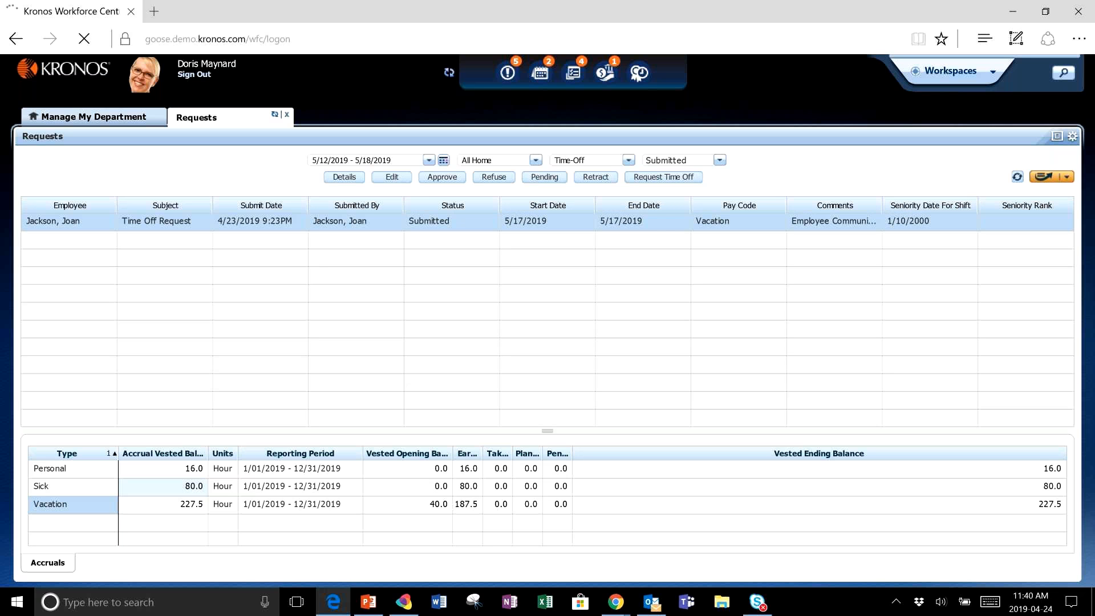
pyautogui.click(719, 160)
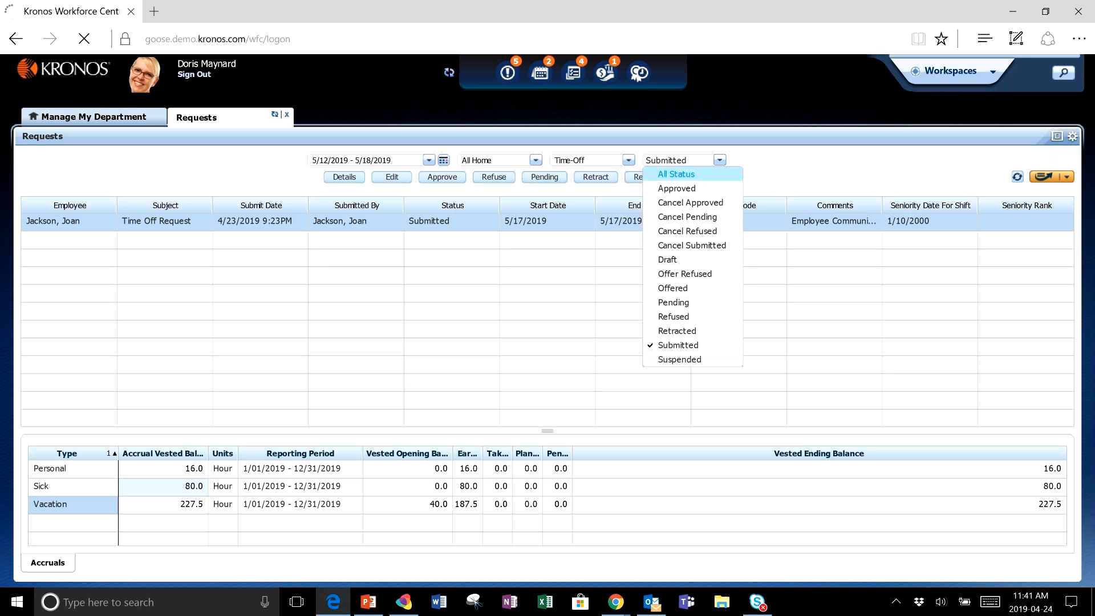
pyautogui.click(676, 174)
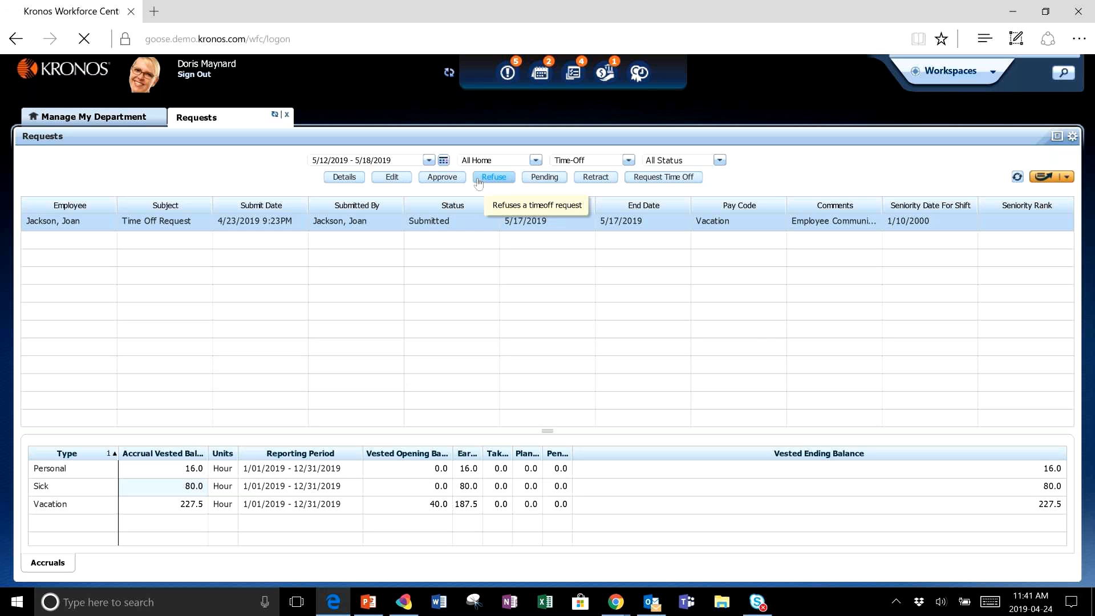
# - Approve the selected time-off request with the comment Approved Request, reviewing its open shift option
pyautogui.click(445, 180)
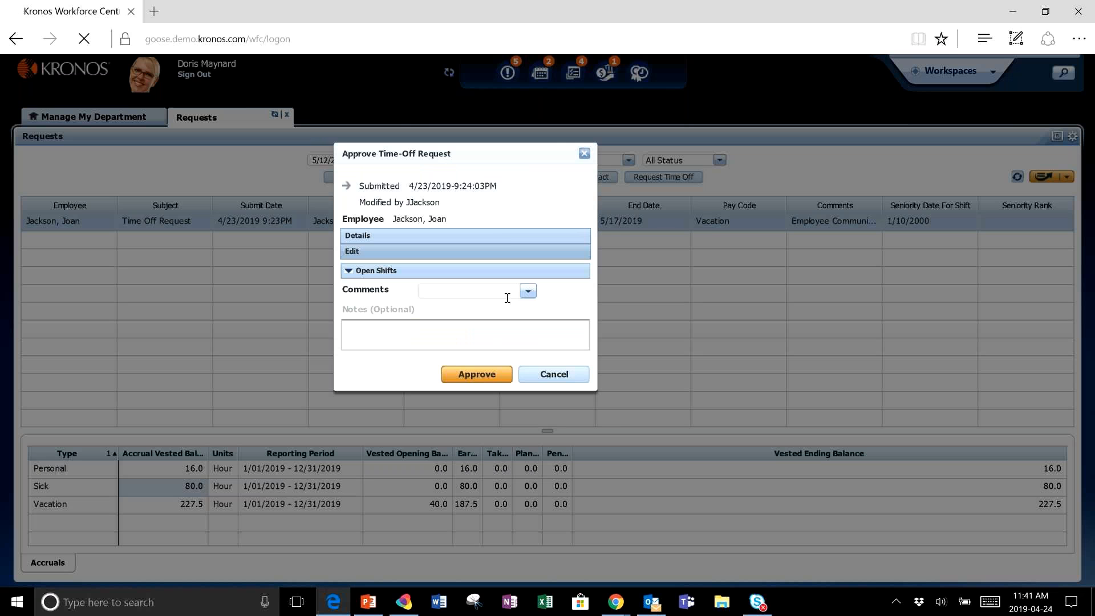
pyautogui.click(528, 407)
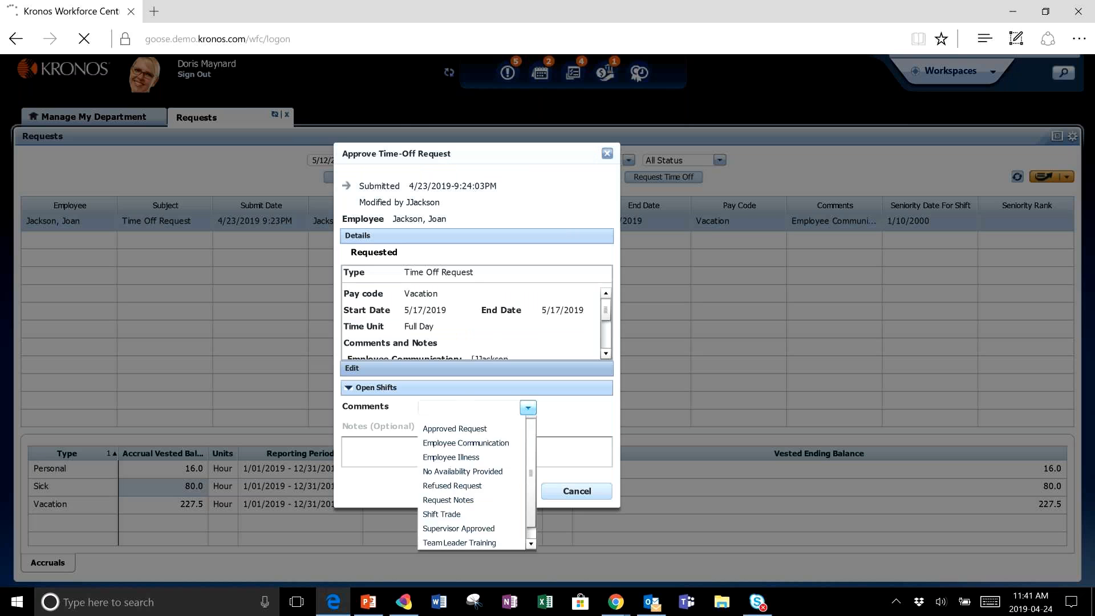
pyautogui.click(454, 437)
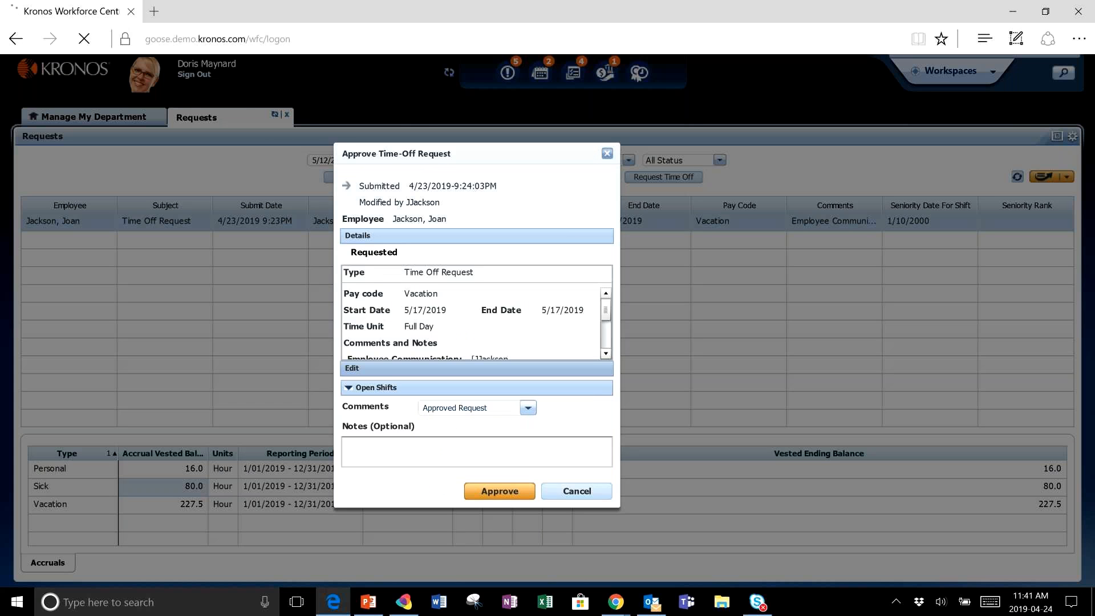
pyautogui.click(375, 388)
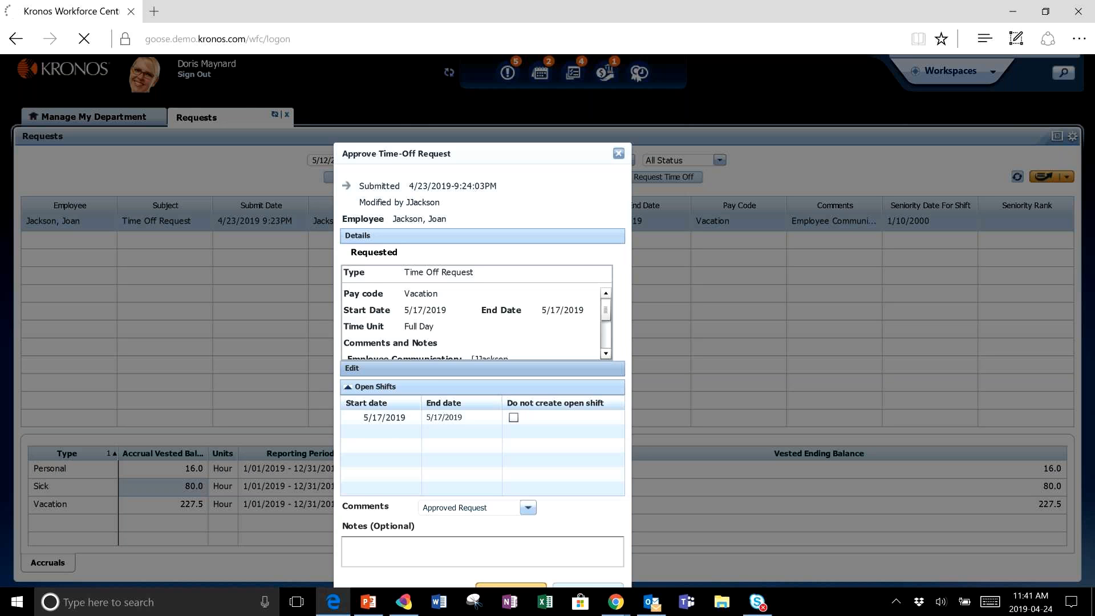
pyautogui.click(513, 417)
pyautogui.click(513, 417)
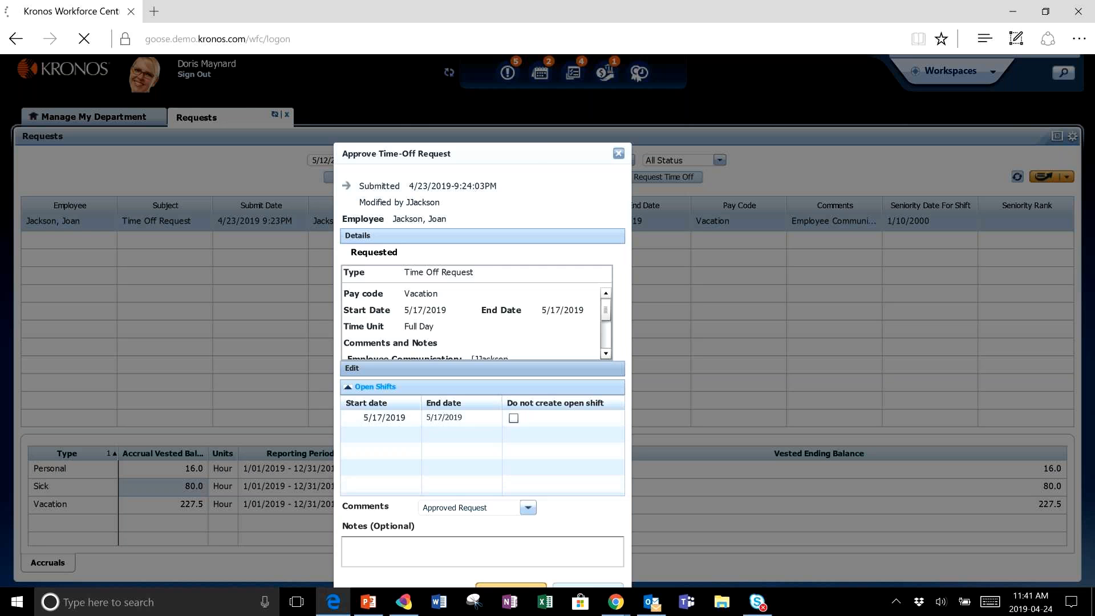
pyautogui.moveTo(538, 154); pyautogui.dragTo(532, 95)
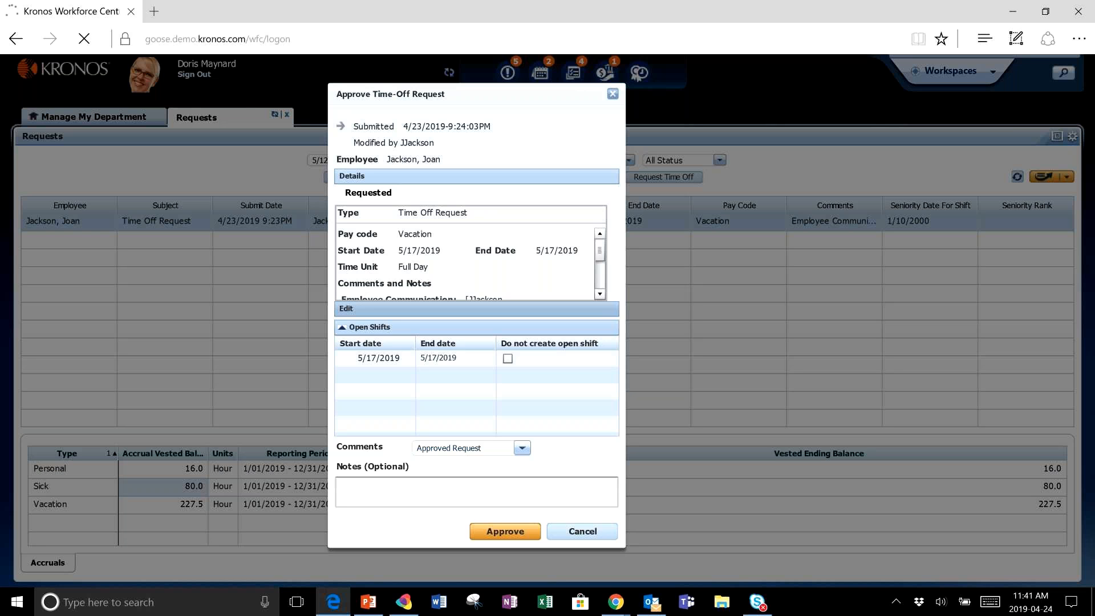
pyautogui.click(505, 528)
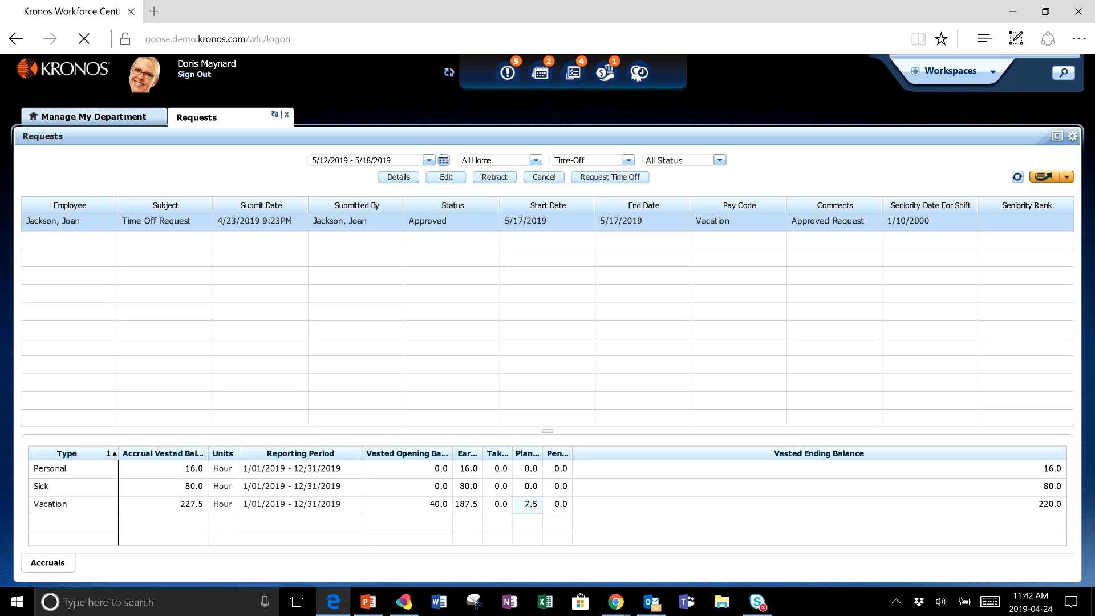
# - Show Scheduling Request To Cover requests for the Next Schedule Period and select the listed request
pyautogui.click(455, 224)
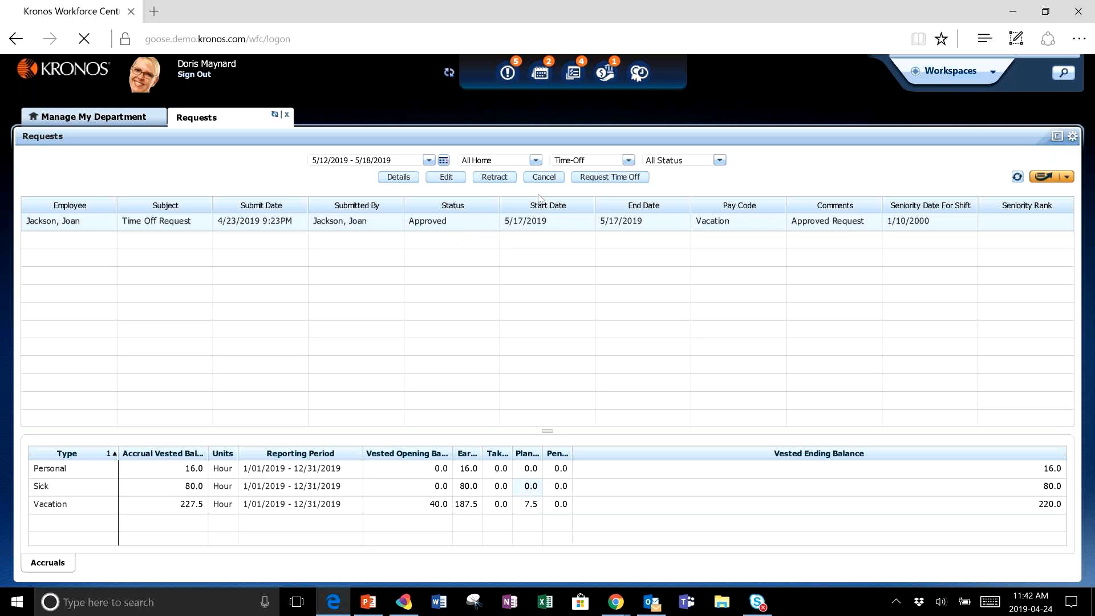
pyautogui.click(628, 160)
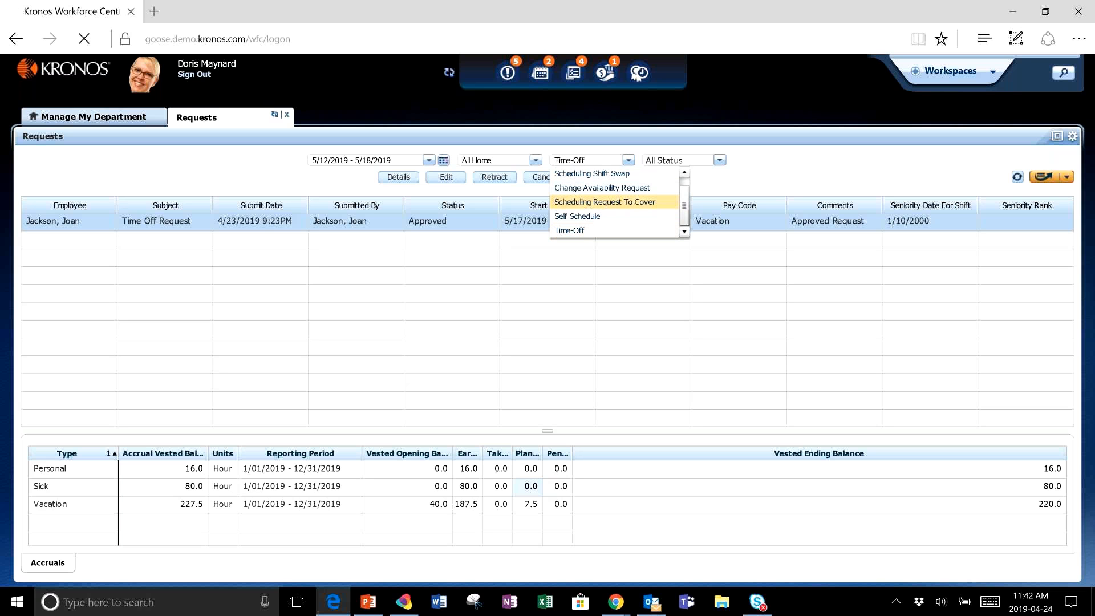
pyautogui.click(610, 201)
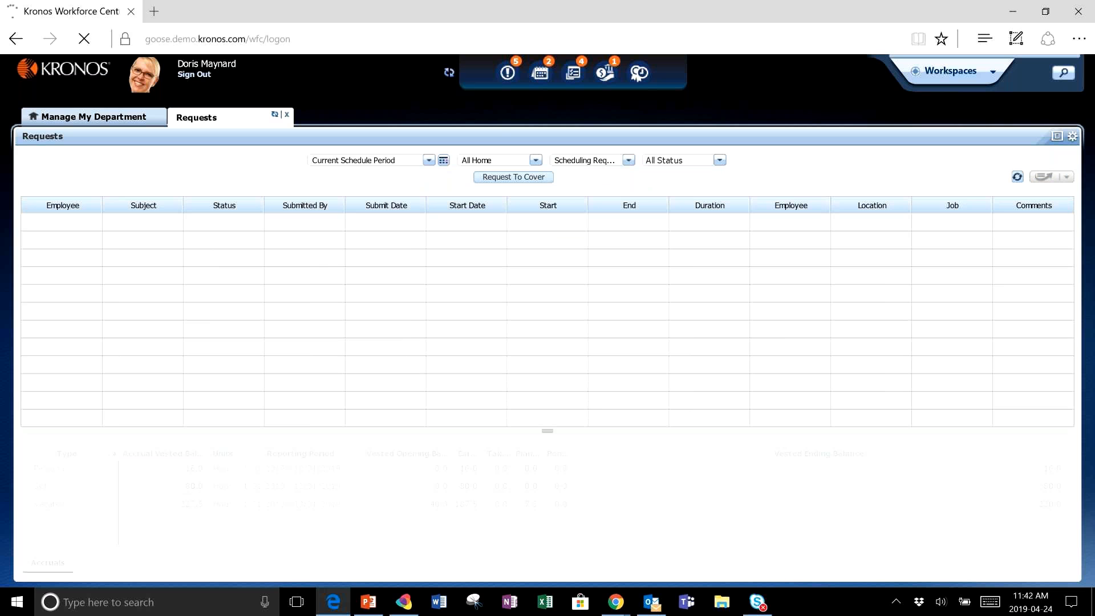
pyautogui.click(394, 165)
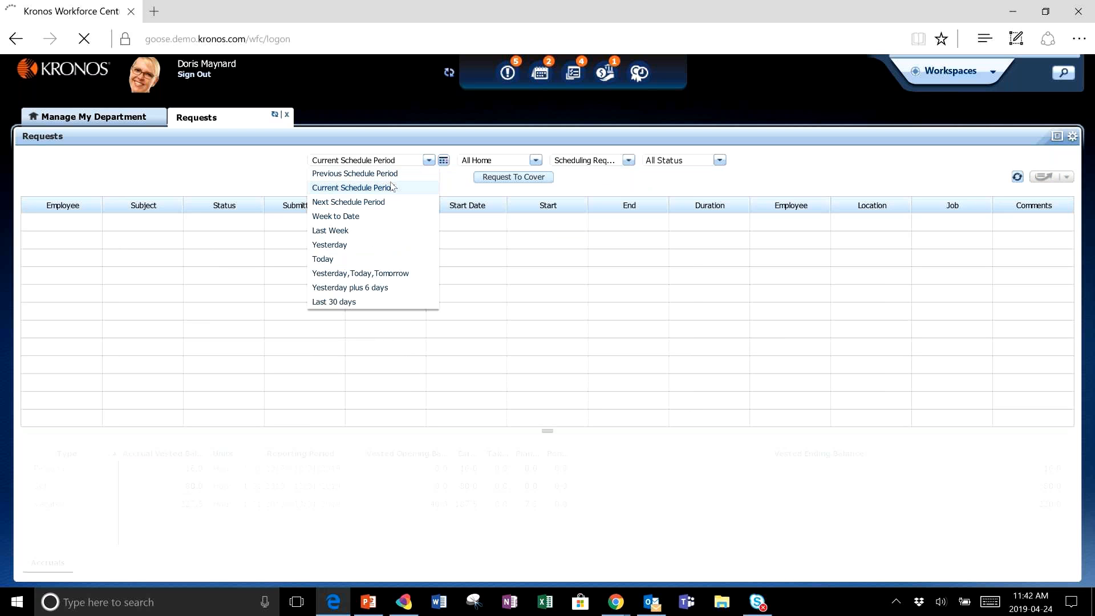
pyautogui.click(380, 208)
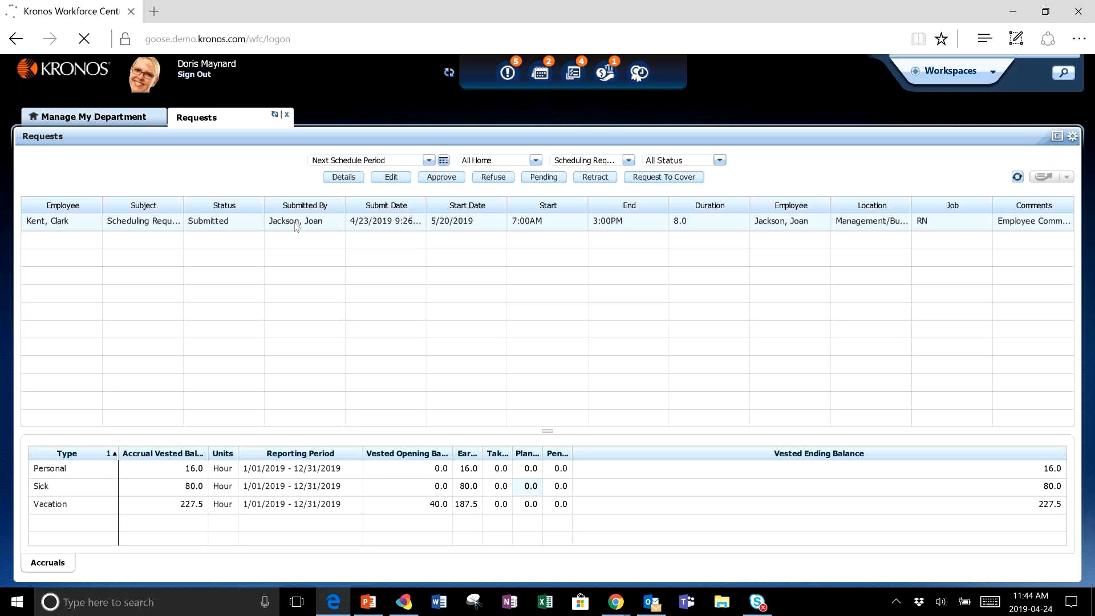
pyautogui.click(296, 225)
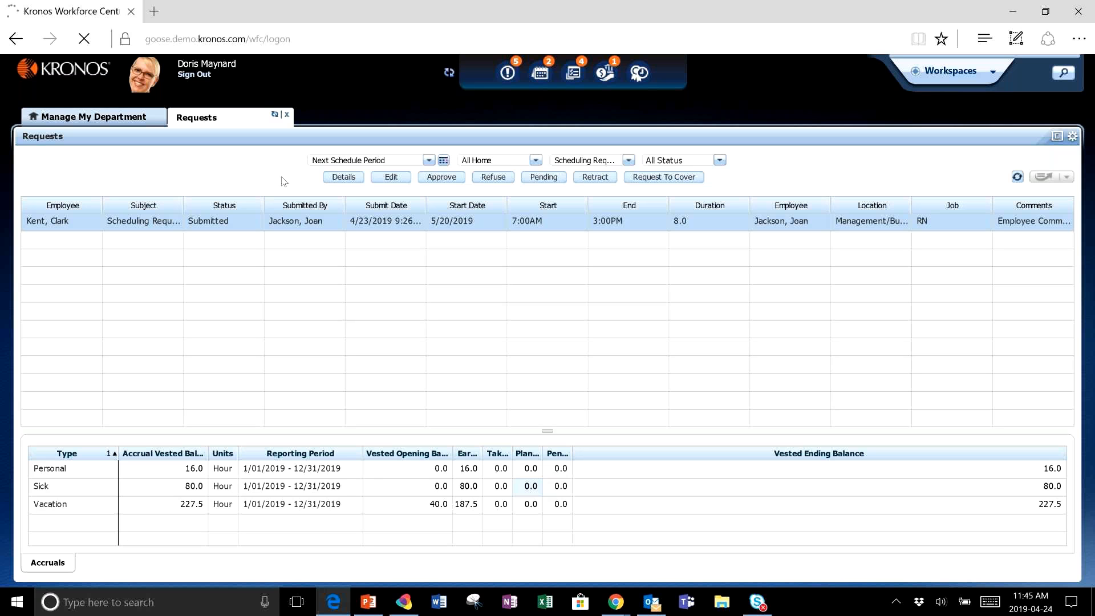
# - Filter the requests to Scheduling Shift Swap and select the swap request starting 4/30/2019
pyautogui.click(628, 161)
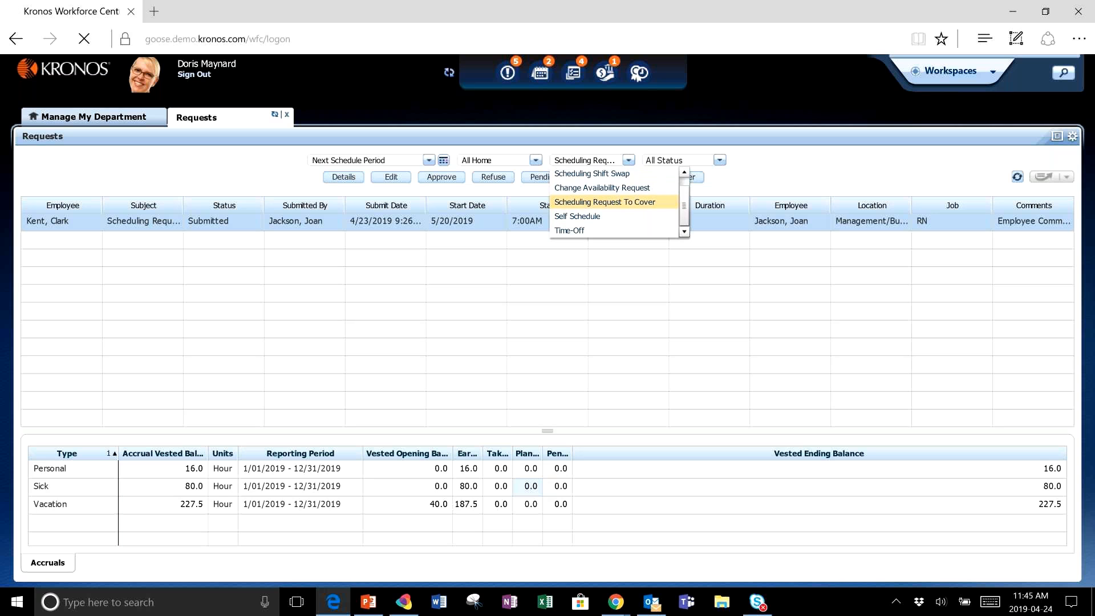
pyautogui.click(592, 173)
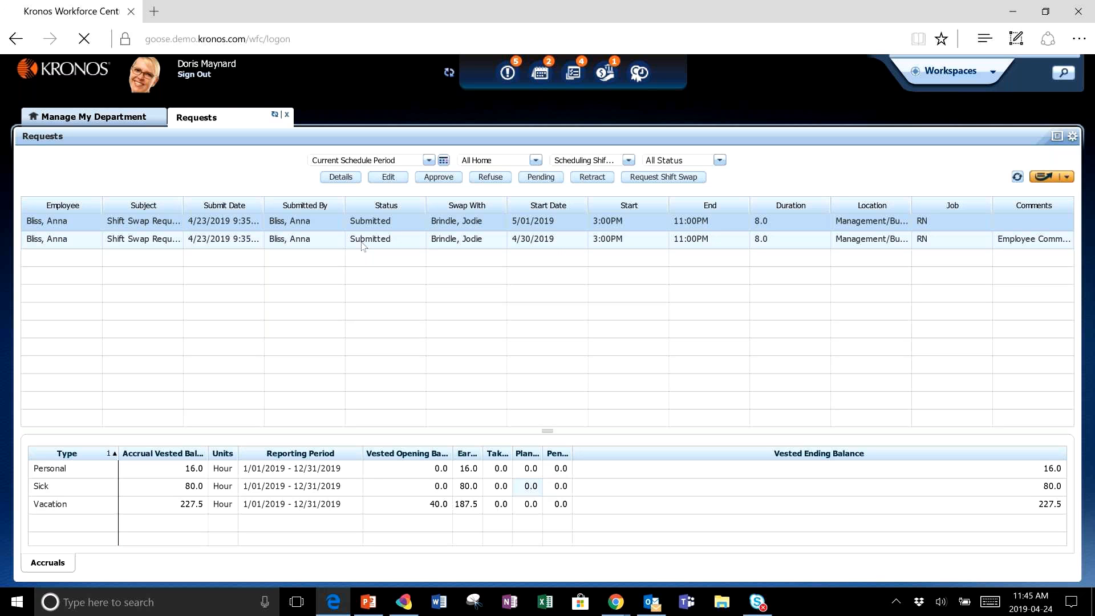
pyautogui.click(68, 243)
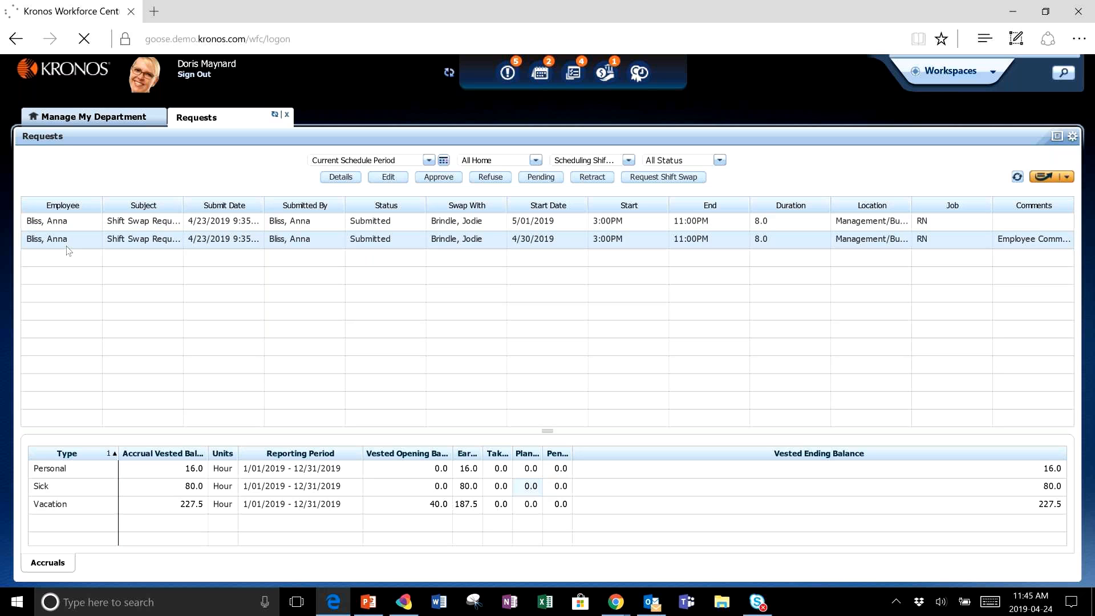
# - Review the selected shift swap request's details and status history, then close the details
pyautogui.click(336, 177)
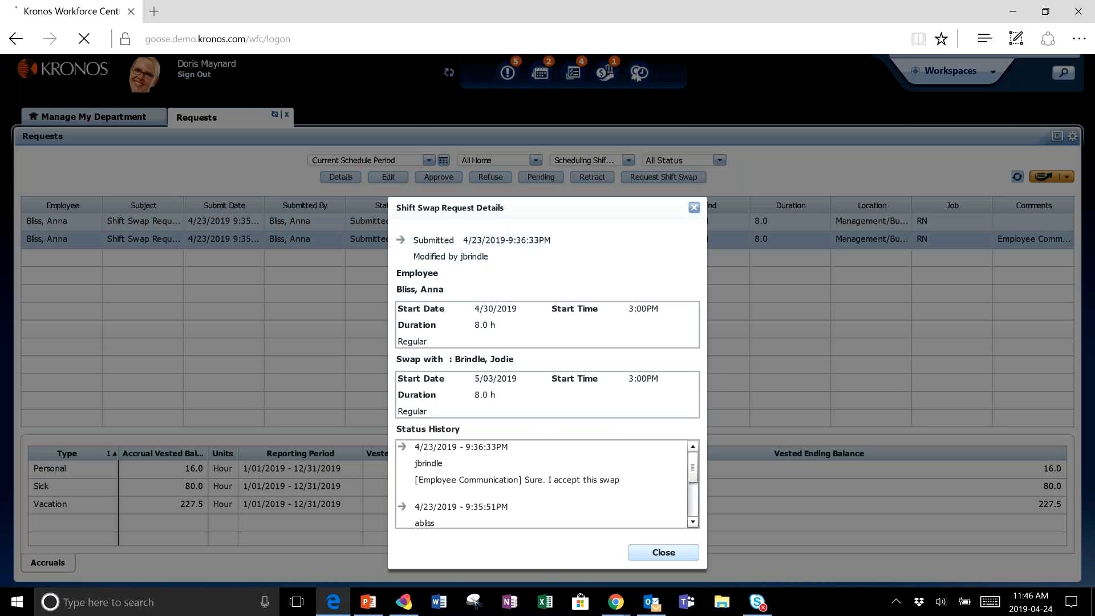
pyautogui.moveTo(693, 467); pyautogui.dragTo(693, 501)
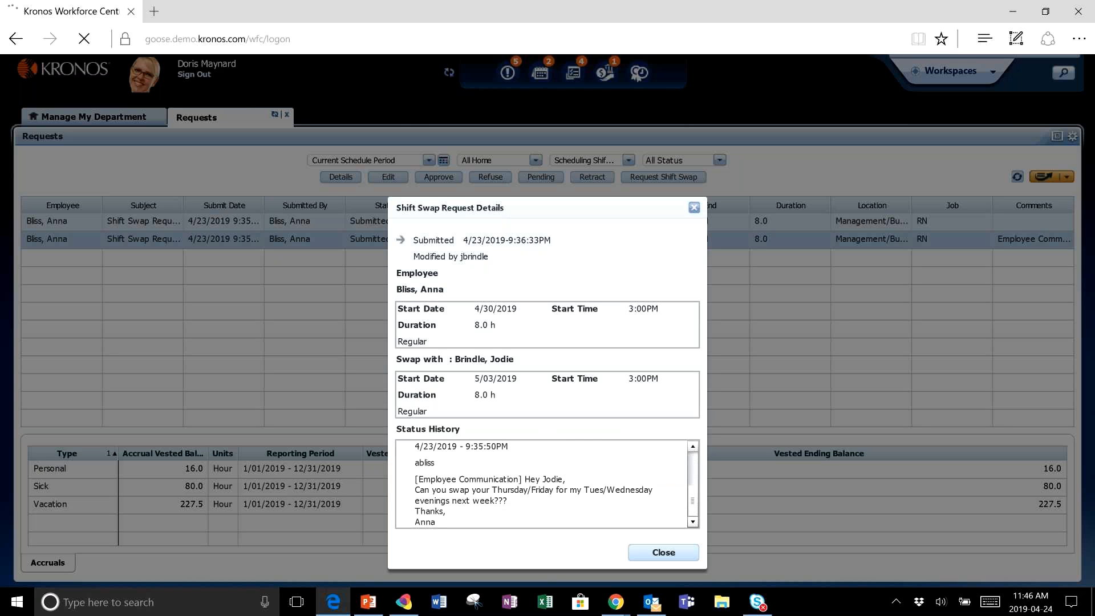
pyautogui.moveTo(692, 501); pyautogui.dragTo(692, 467)
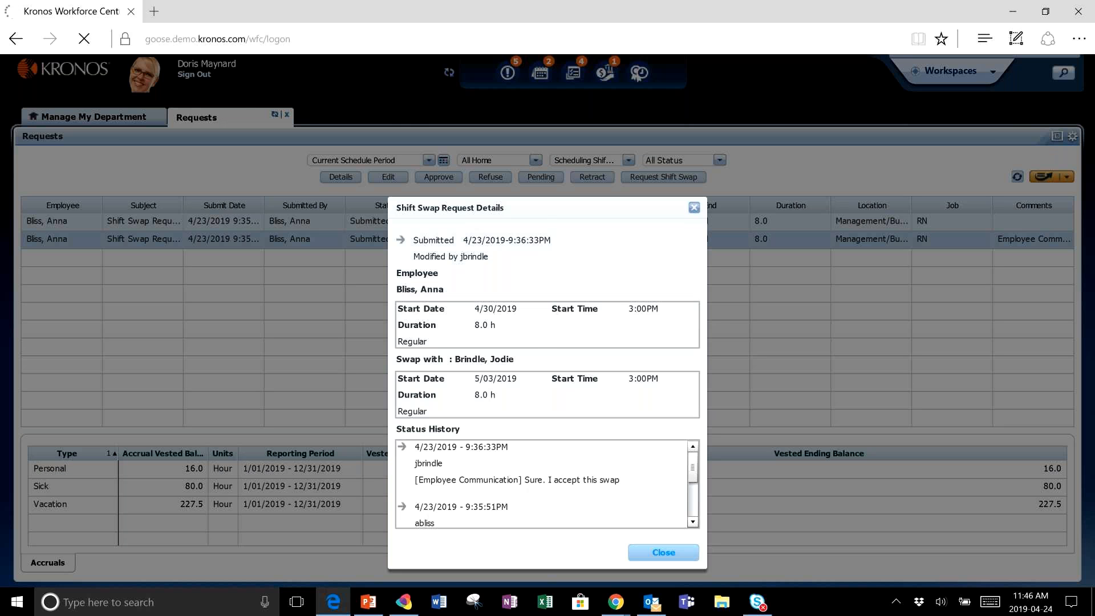
pyautogui.click(664, 552)
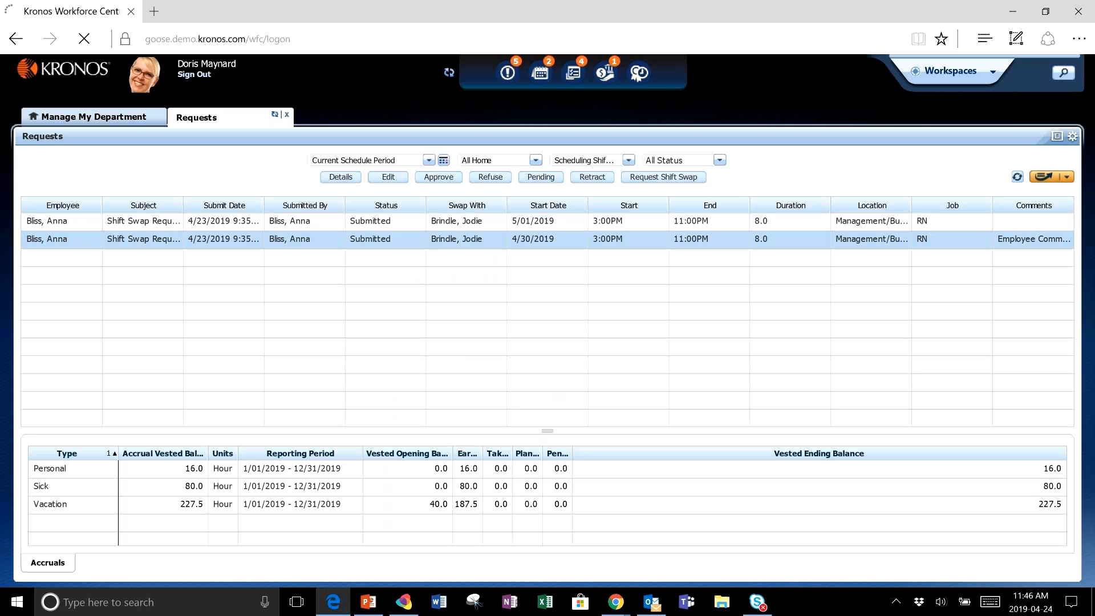
pyautogui.click(437, 178)
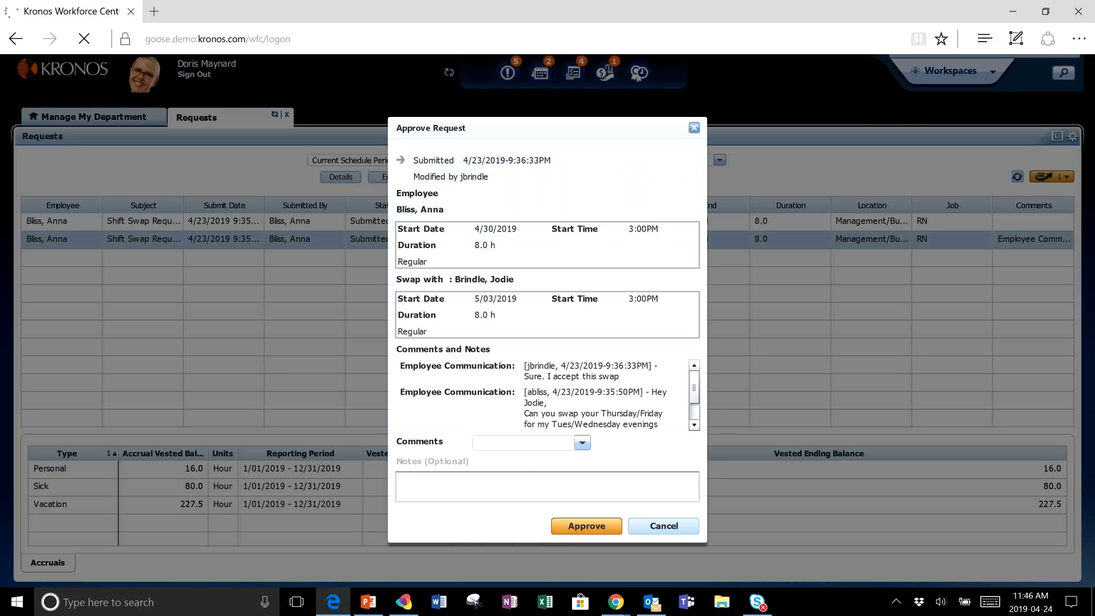
pyautogui.click(581, 526)
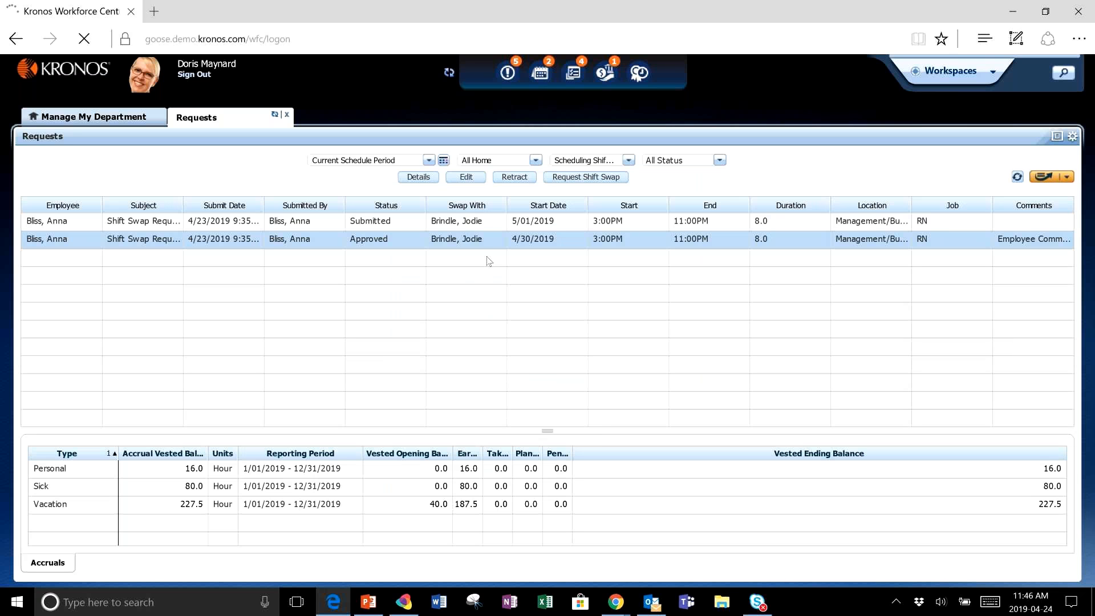
pyautogui.click(479, 223)
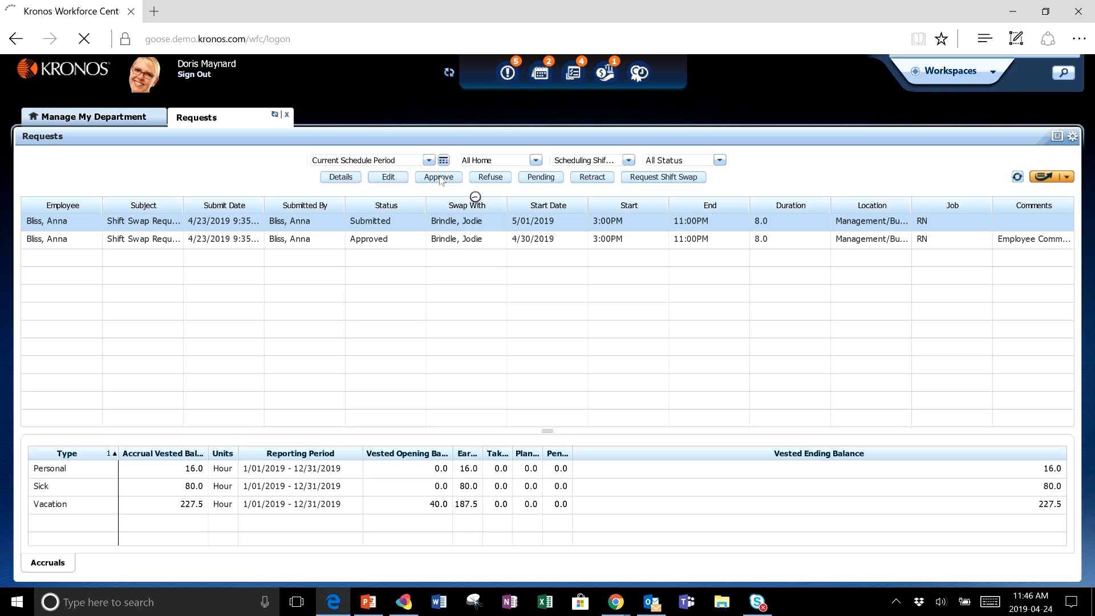
pyautogui.click(439, 177)
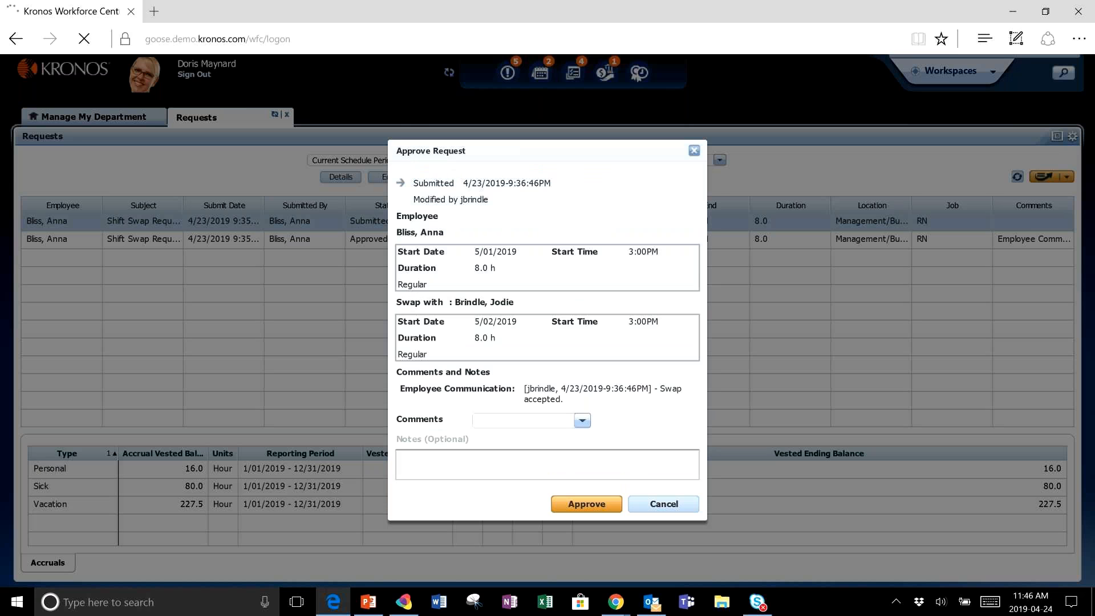
pyautogui.click(587, 504)
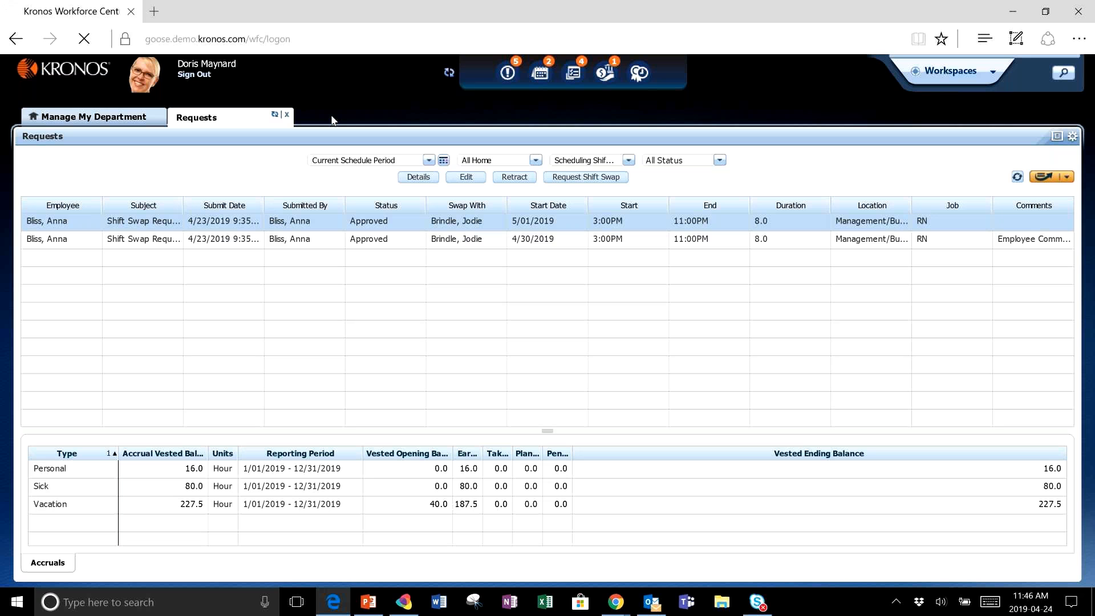
pyautogui.click(288, 115)
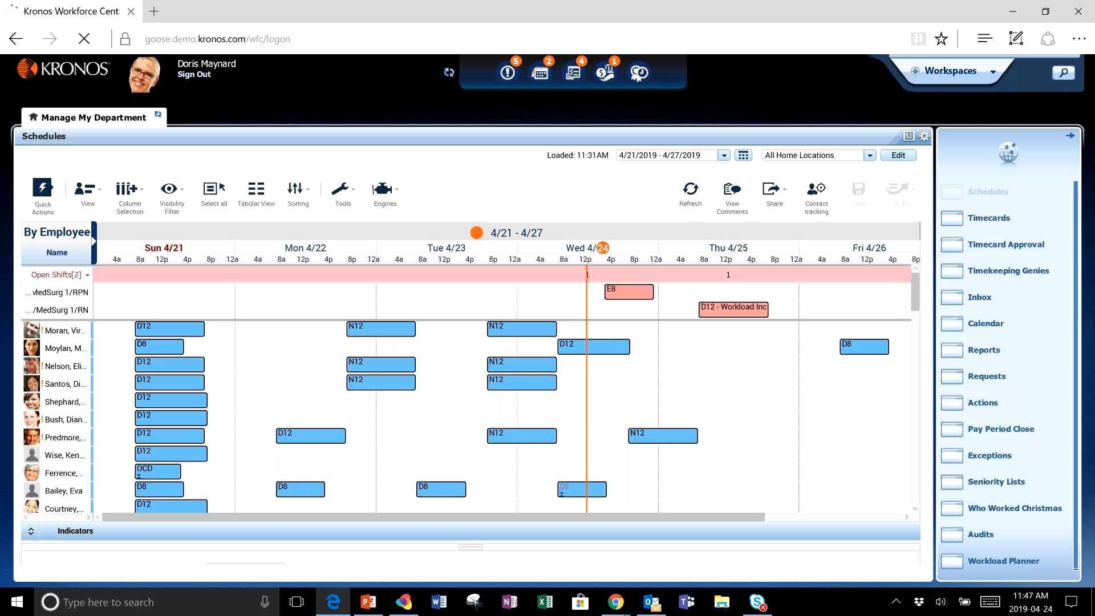
# - Open Reports and select the Timecard report Employee Transactions and Totals (Excel), highlighting its Vacation pay code
pyautogui.click(984, 350)
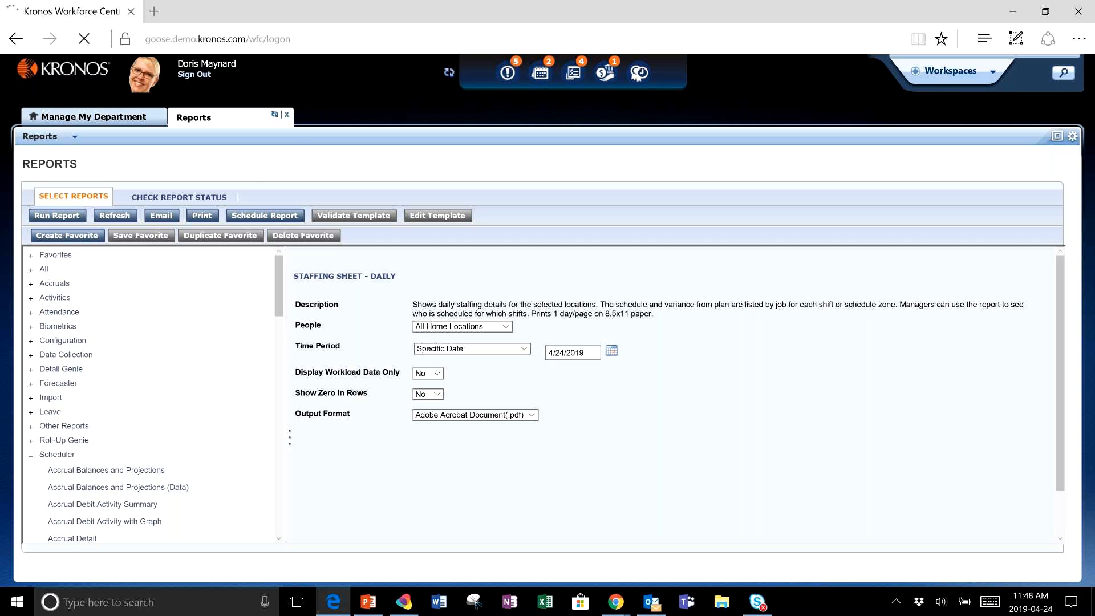
pyautogui.scroll(-3, 154, 393)
pyautogui.scroll(-15, 151, 393)
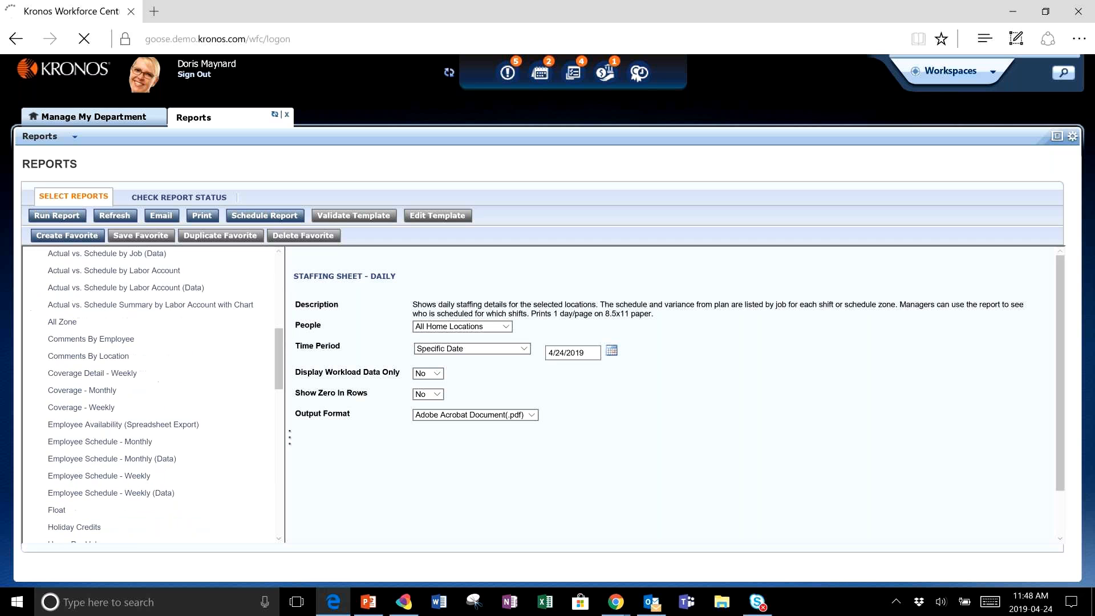
pyautogui.scroll(-6, 151, 393)
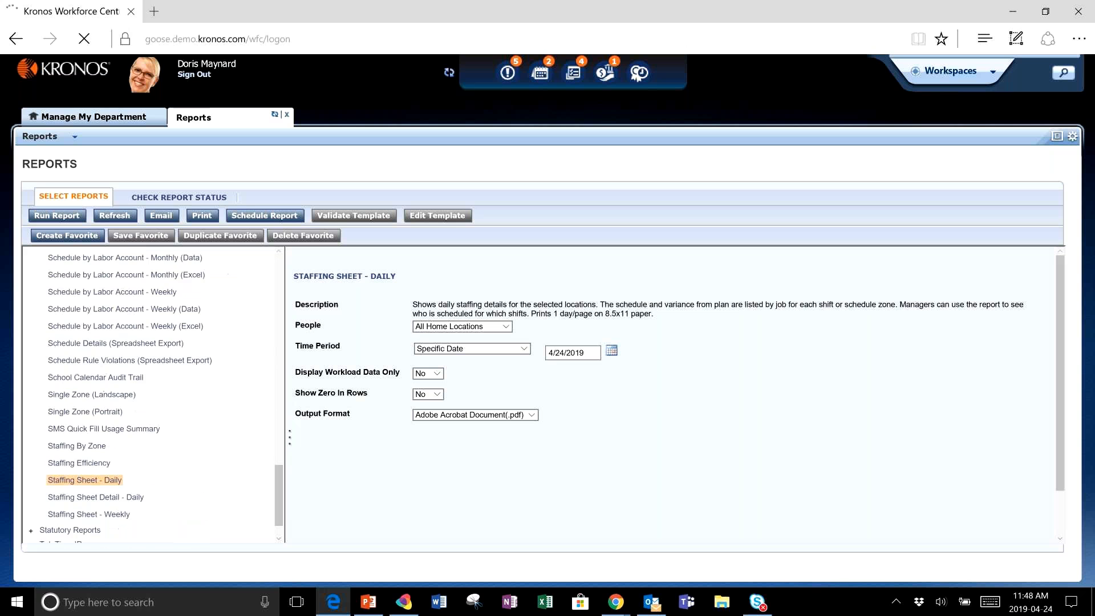
pyautogui.scroll(-1, 151, 394)
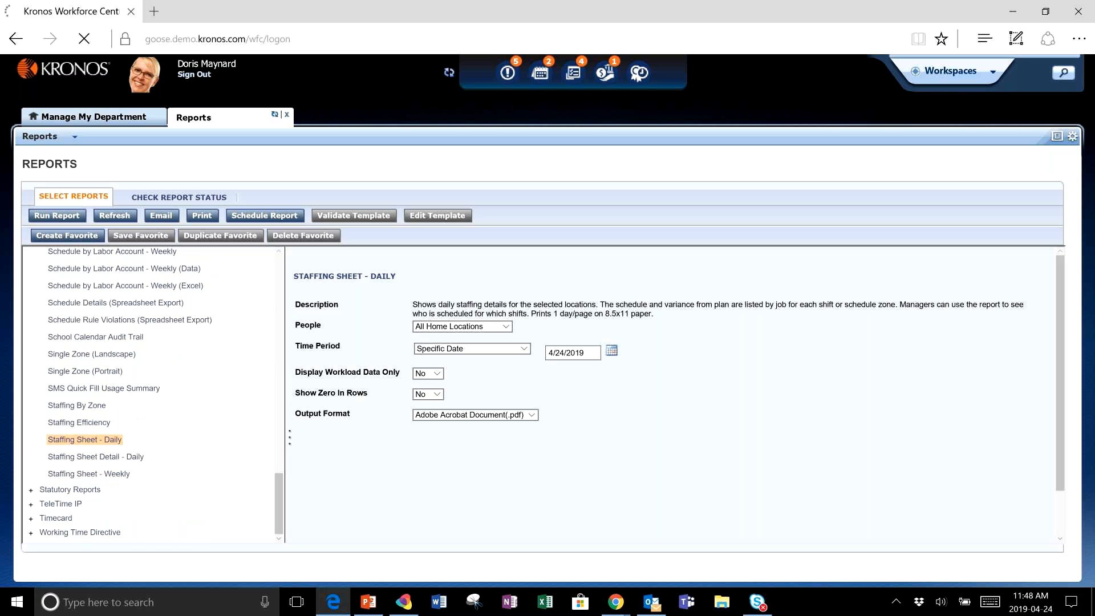
pyautogui.click(56, 519)
pyautogui.scroll(-3, 150, 394)
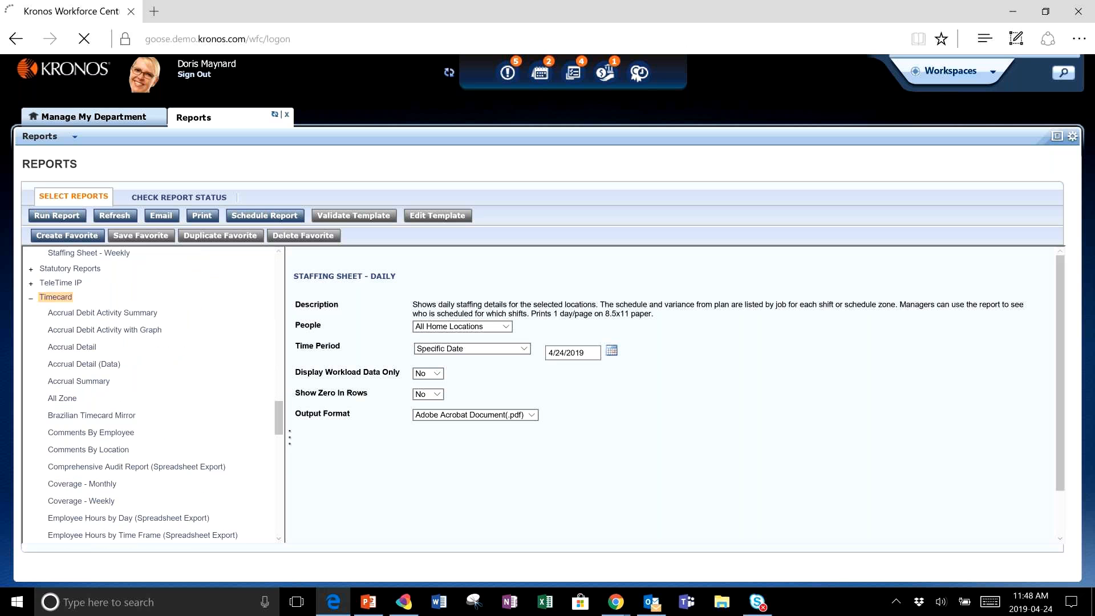
pyautogui.scroll(-4, 150, 394)
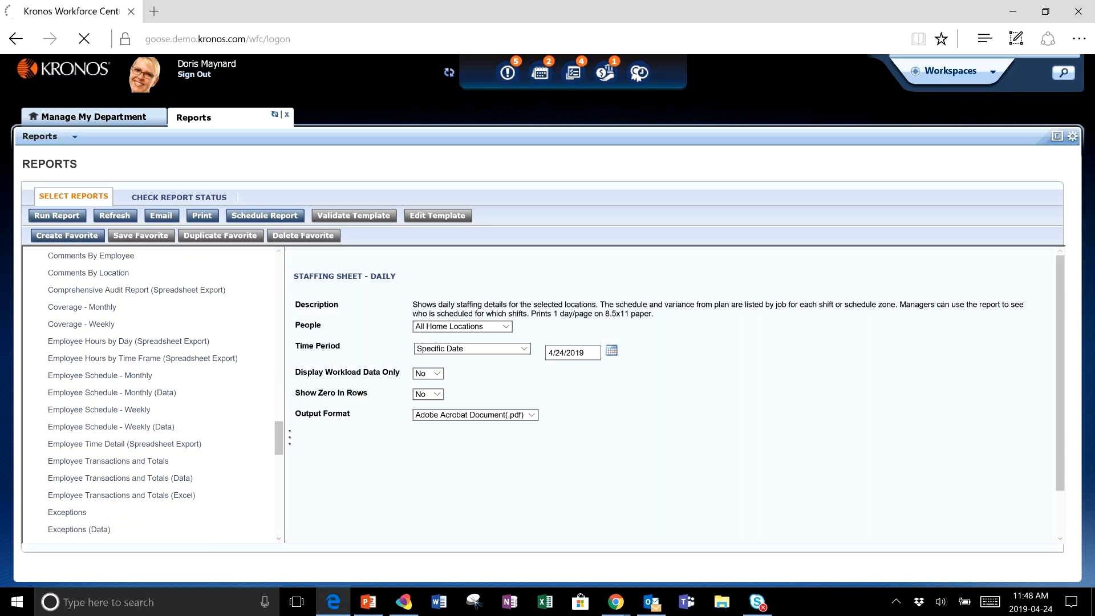
pyautogui.click(122, 495)
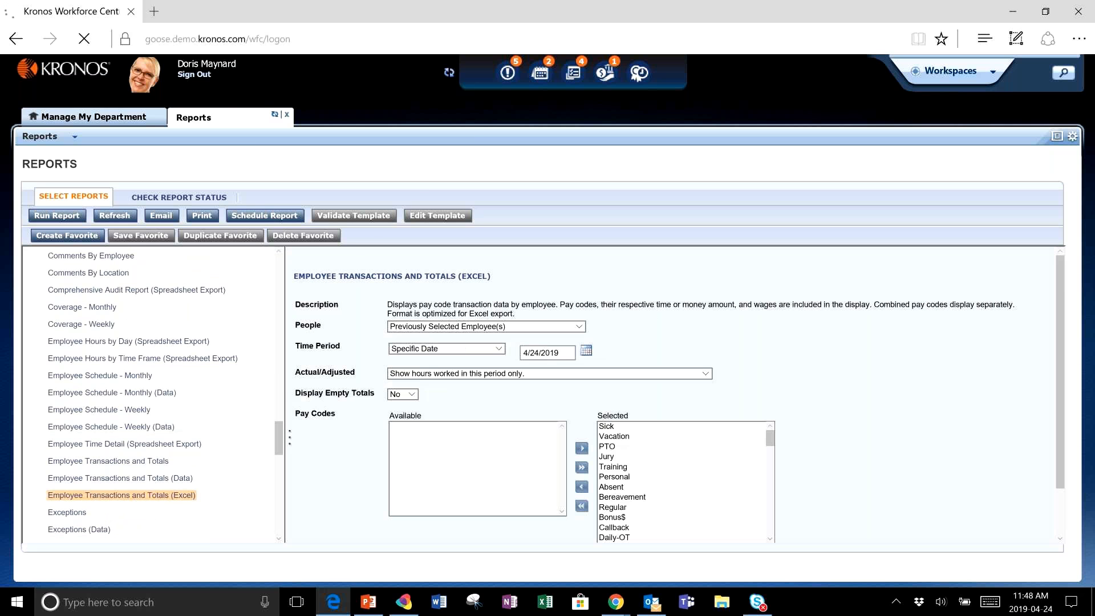
pyautogui.click(614, 436)
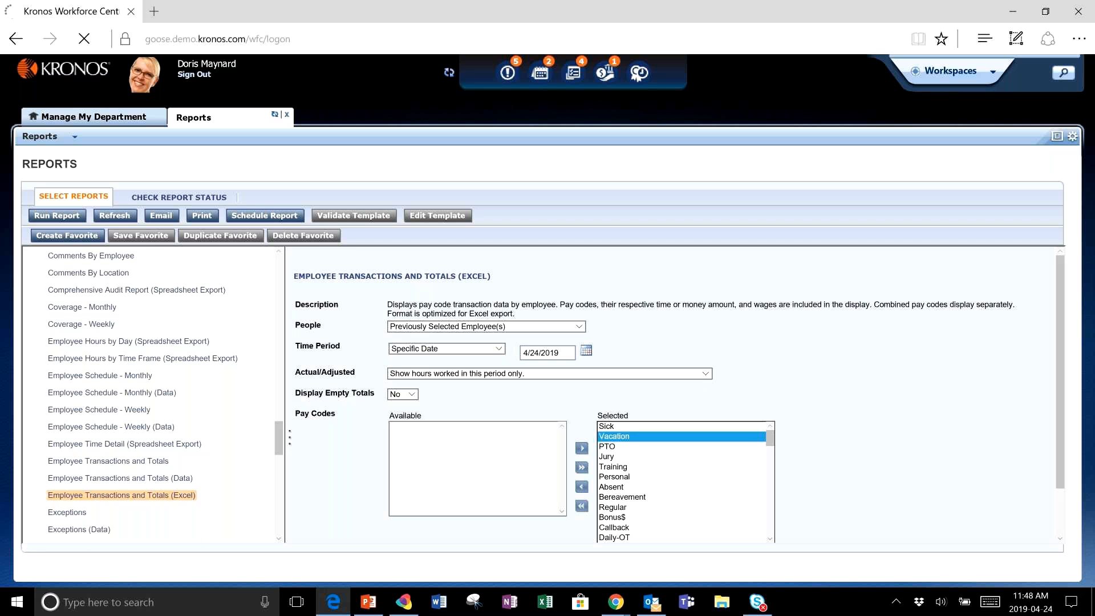
# - Select the Location Schedule with Coverage (Spreadsheet Export) report under Scheduler
pyautogui.scroll(8, 96, 307)
pyautogui.scroll(6, 148, 393)
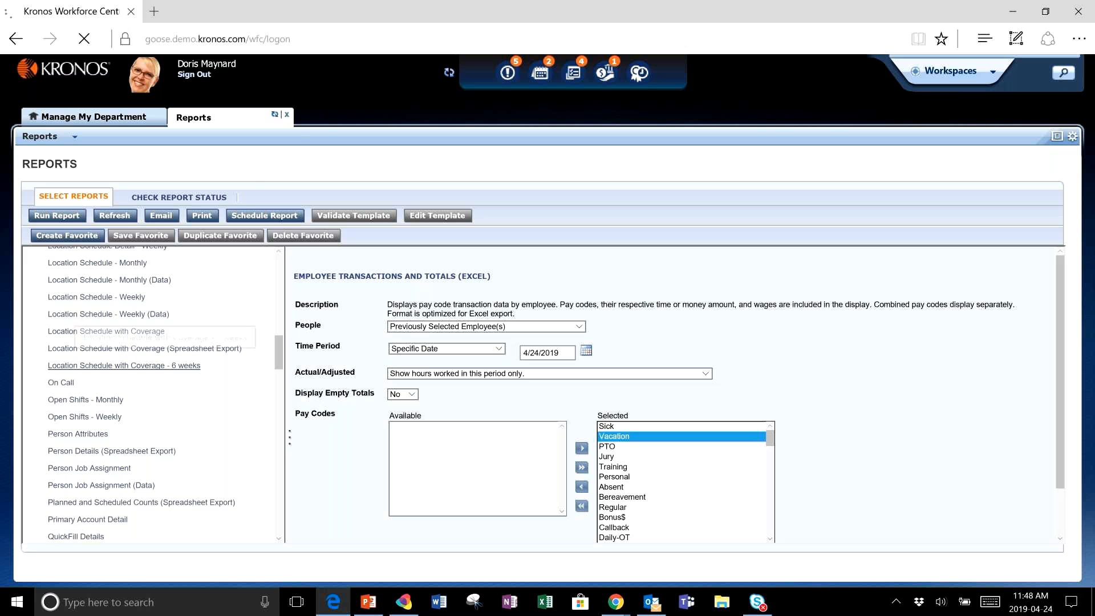
pyautogui.click(144, 348)
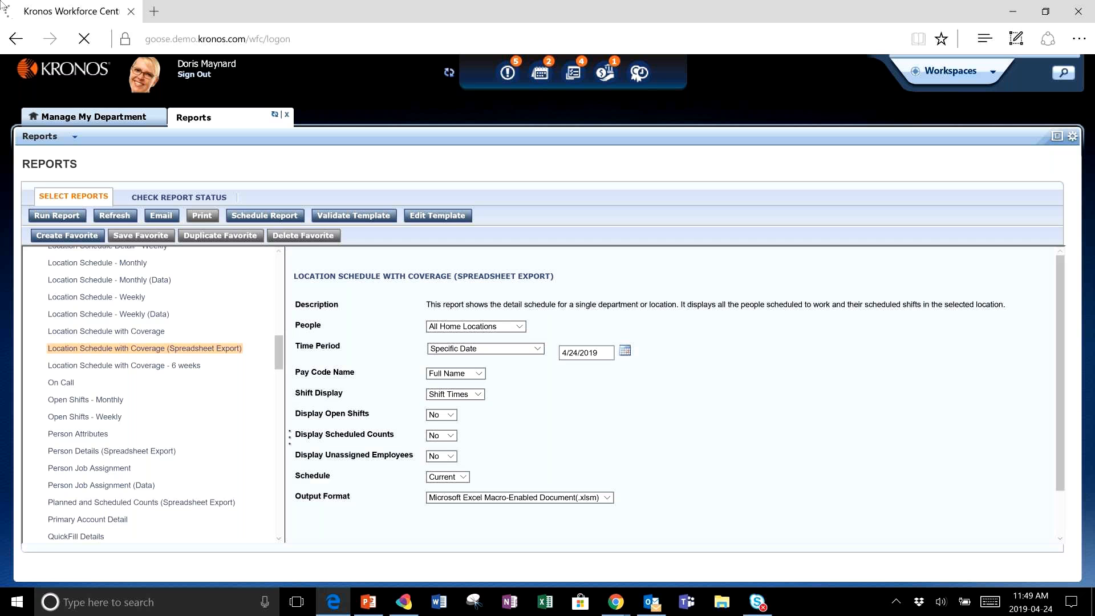
# - Expand the Favorites reports and review the Who Worked Last Christmas and Monthly Open Shifts To Be Filled favorites
pyautogui.scroll(8, 151, 393)
pyautogui.scroll(3, 150, 394)
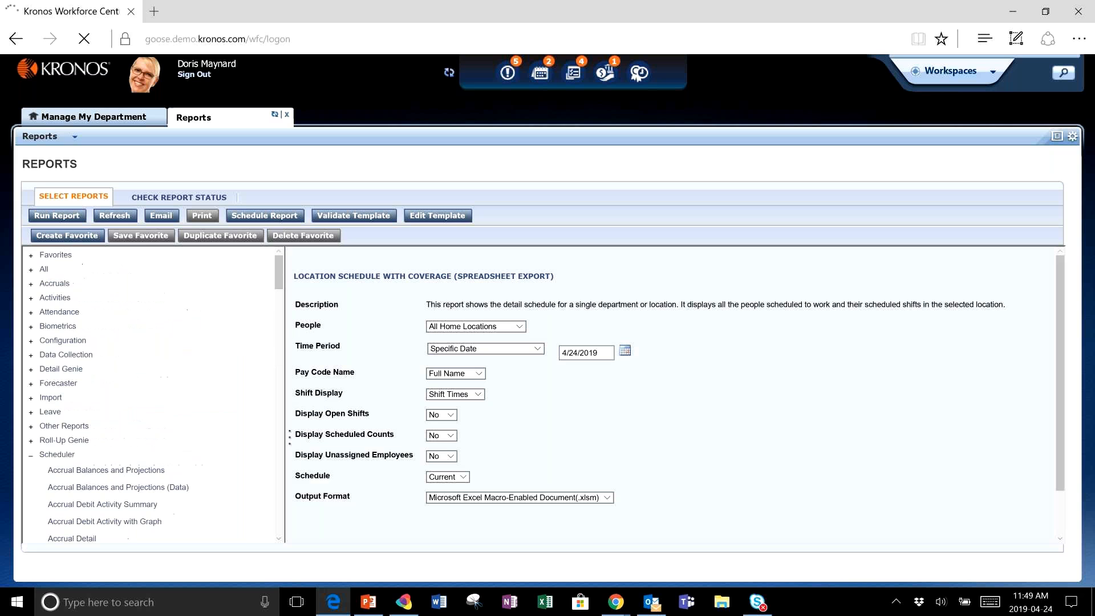
pyautogui.click(52, 255)
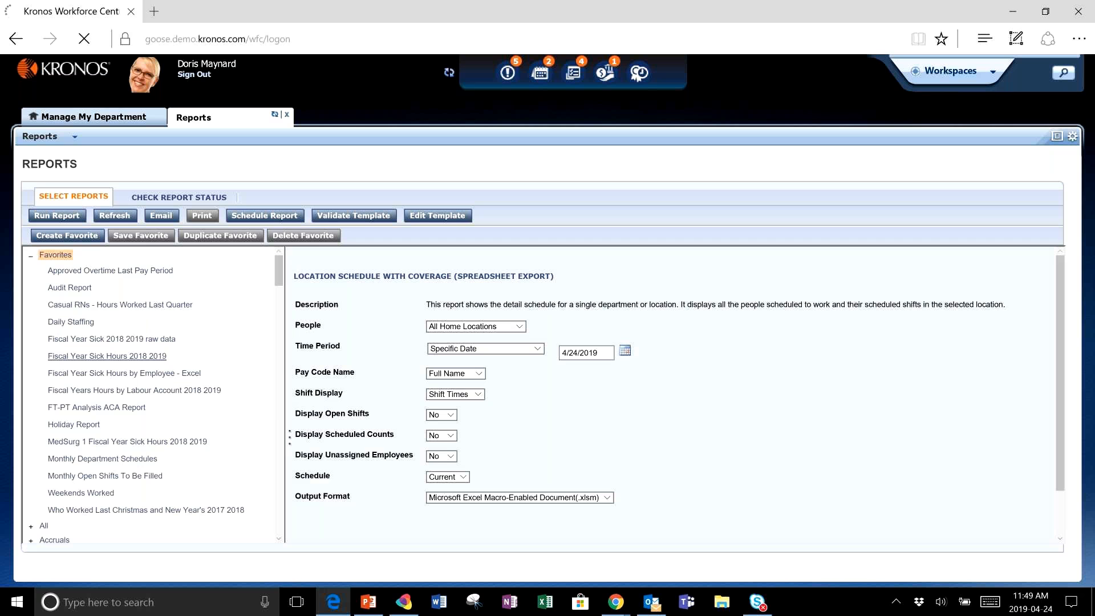
pyautogui.scroll(-1, 108, 356)
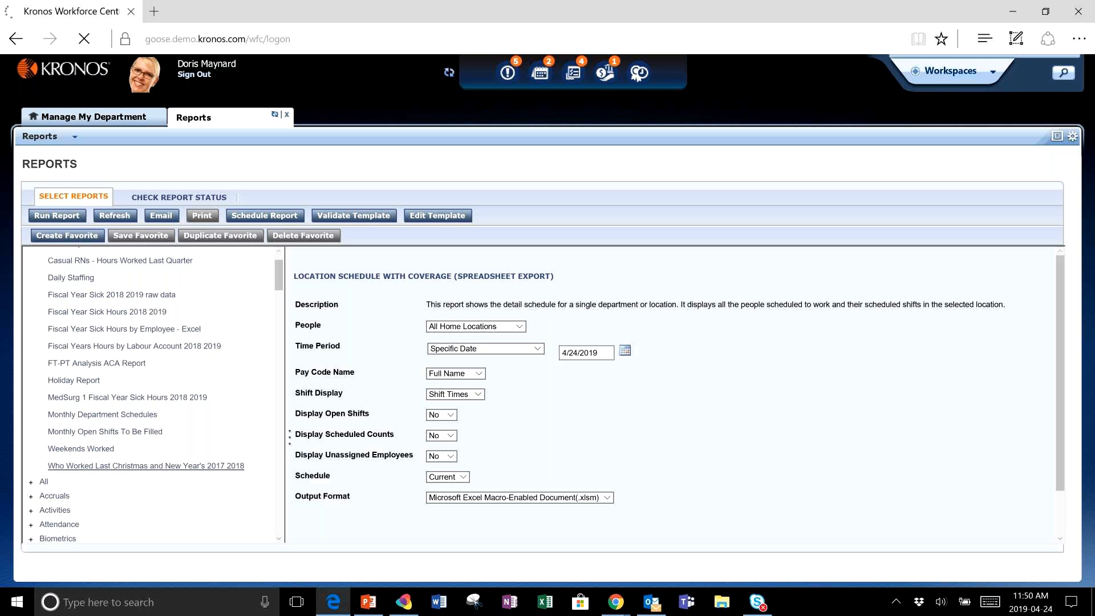
pyautogui.click(145, 465)
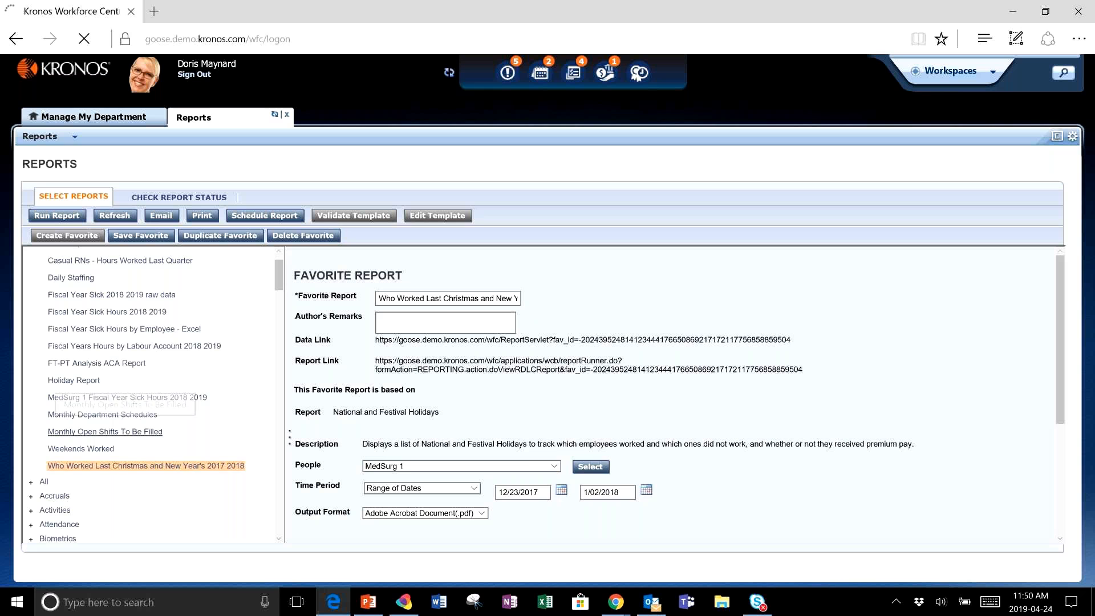
pyautogui.click(126, 432)
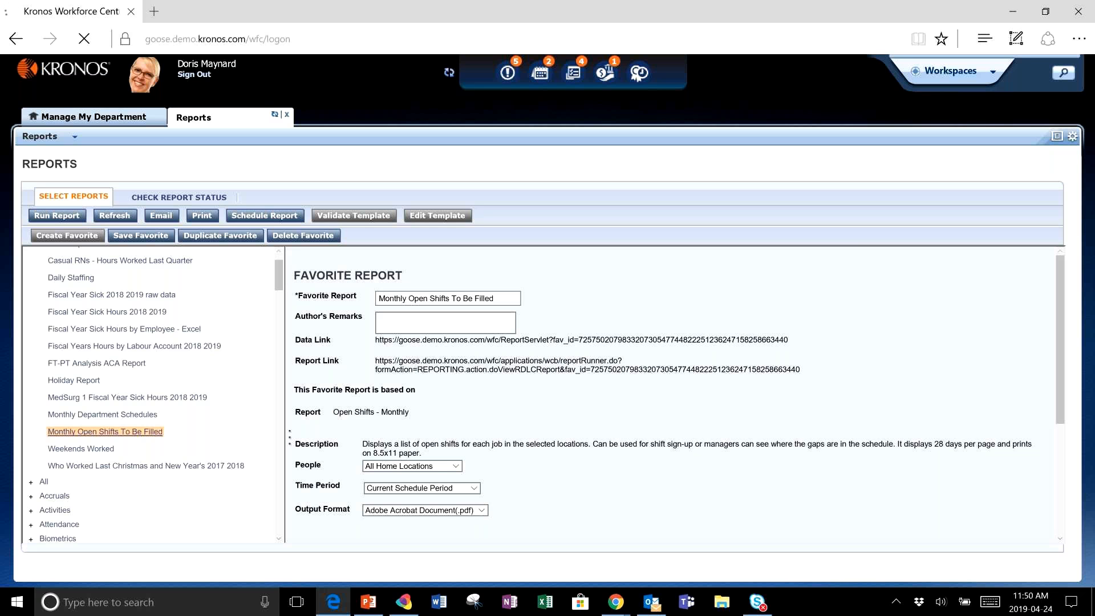
# - Run the MedSurg 1 Fiscal Year Sick Hours 2018 2019 favorite report and refresh its report status
pyautogui.click(127, 398)
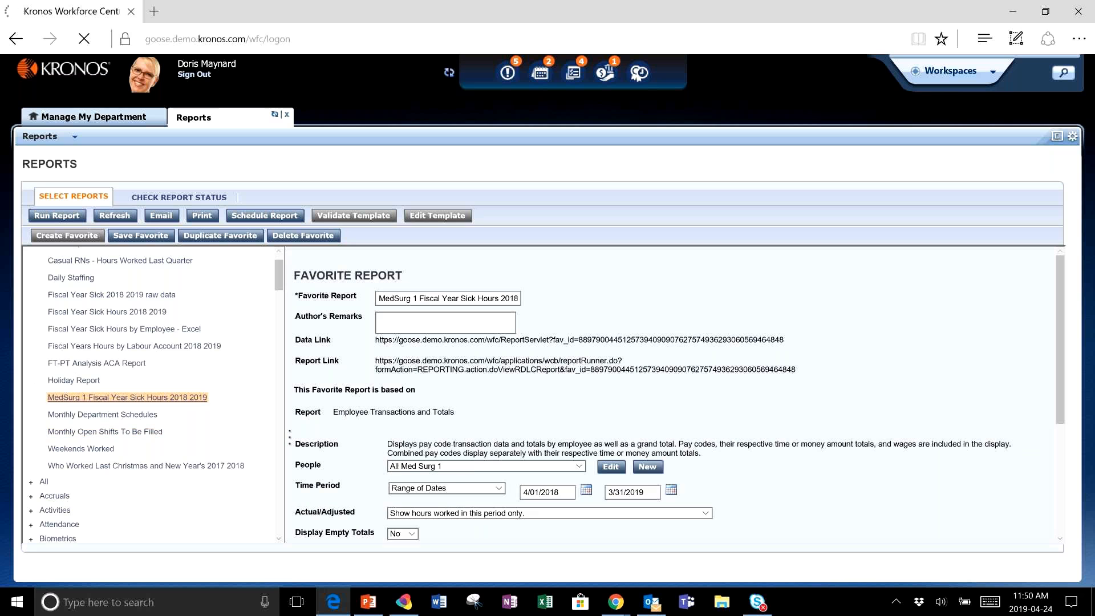
pyautogui.click(78, 224)
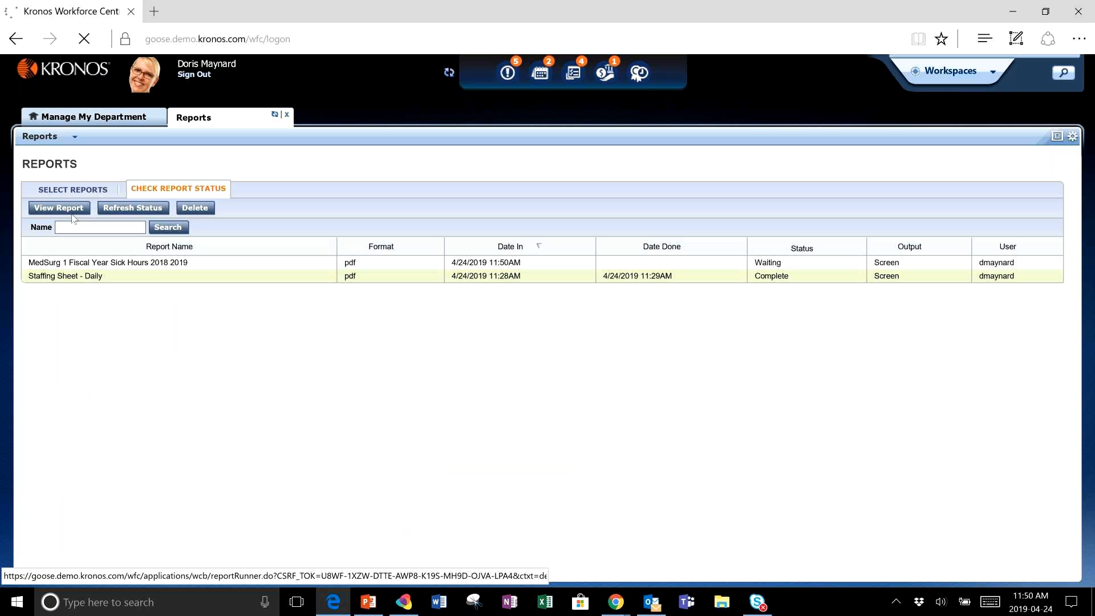
pyautogui.click(125, 208)
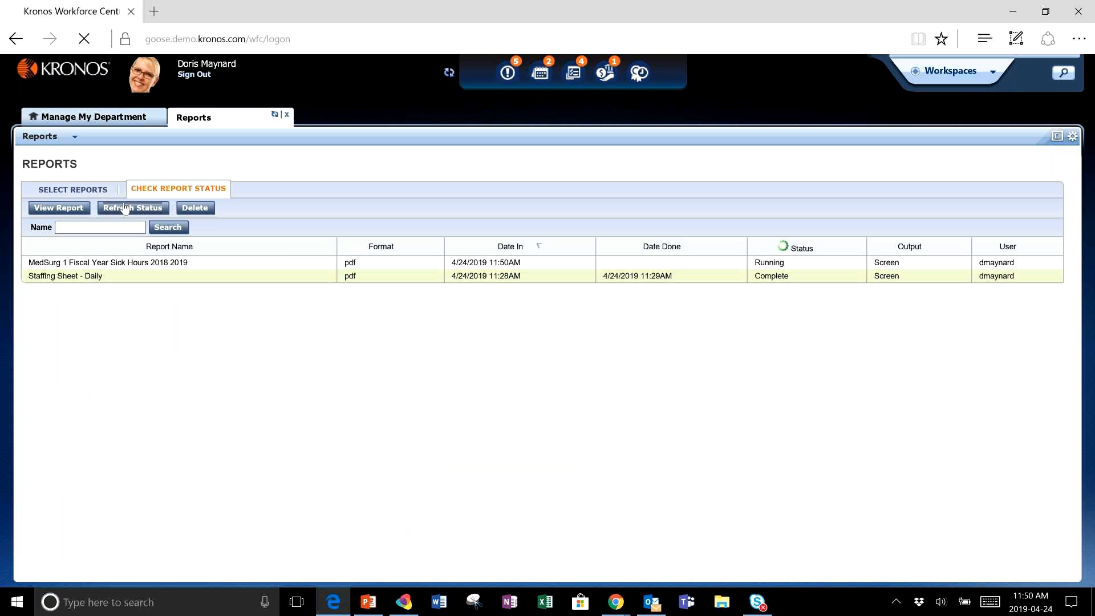
# - Return to Manage My Department and open the Absenteeism Timekeeping Genie
pyautogui.click(81, 118)
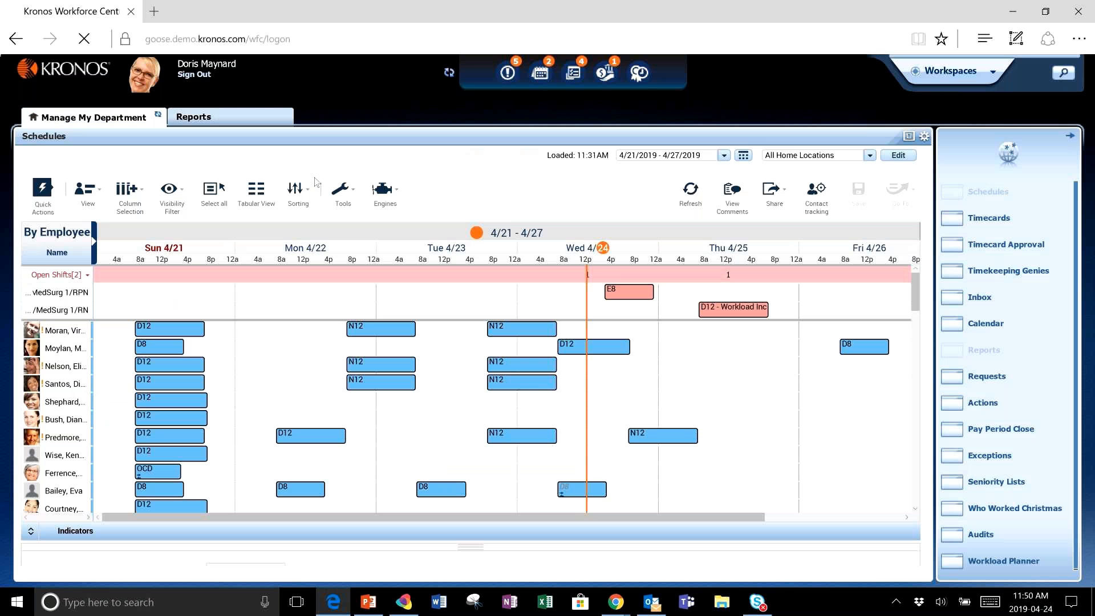
pyautogui.click(1008, 272)
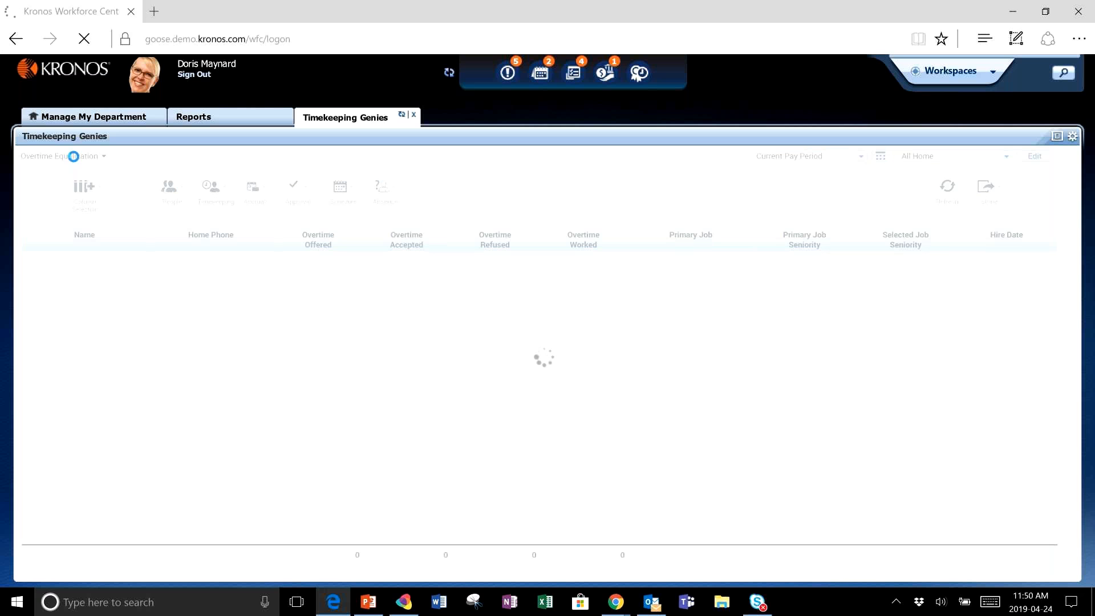
pyautogui.click(80, 157)
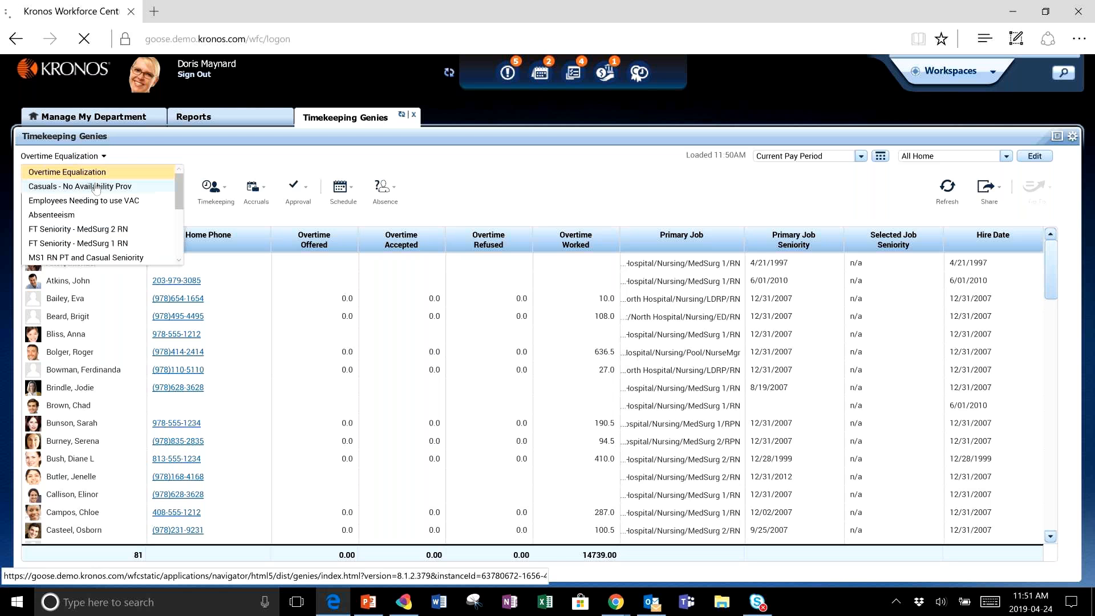
pyautogui.click(99, 215)
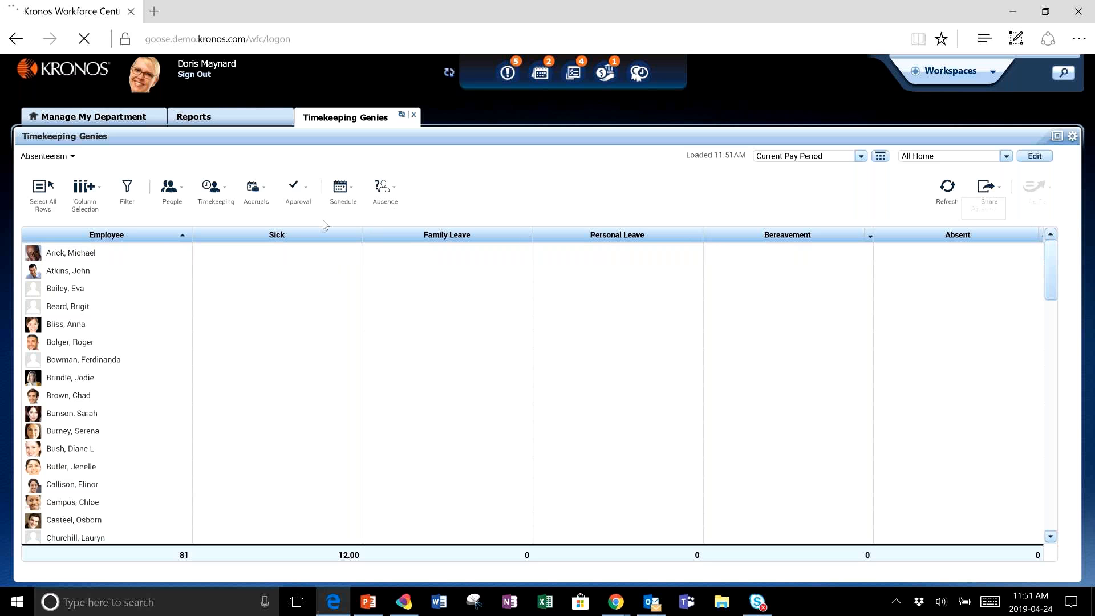
# - Open a custom date range for the genie and set its start date to 4/01/2018
pyautogui.click(881, 155)
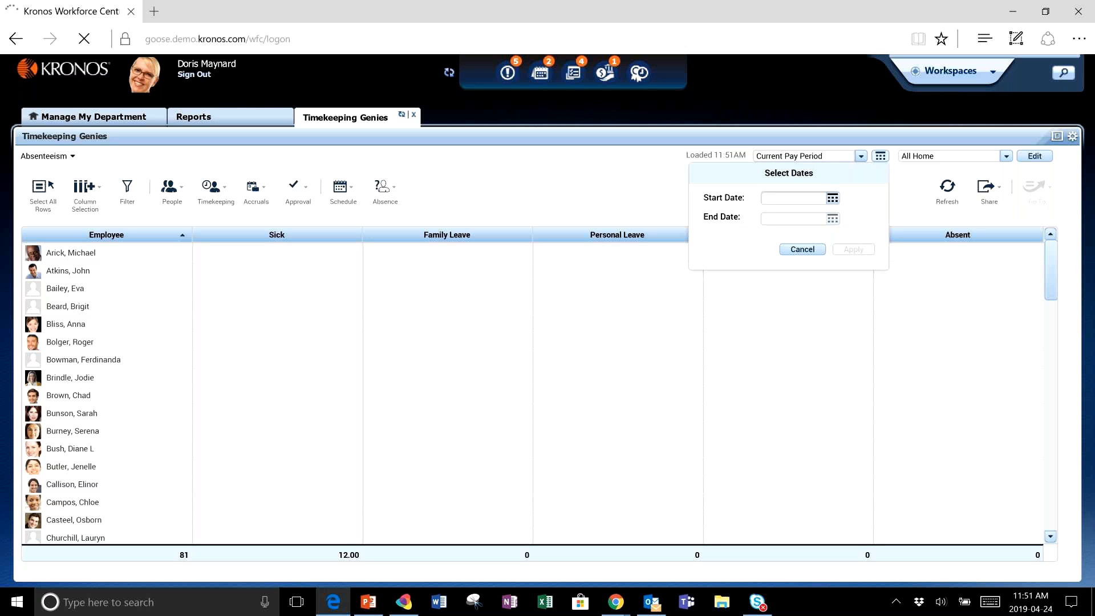
pyautogui.click(832, 198)
pyautogui.click(771, 215)
pyautogui.click(771, 215)
pyautogui.click(771, 215)
pyautogui.click(771, 215)
pyautogui.click(771, 215)
pyautogui.click(771, 216)
pyautogui.click(771, 215)
pyautogui.click(771, 216)
pyautogui.click(771, 215)
pyautogui.click(771, 216)
pyautogui.click(771, 216)
pyautogui.click(771, 216)
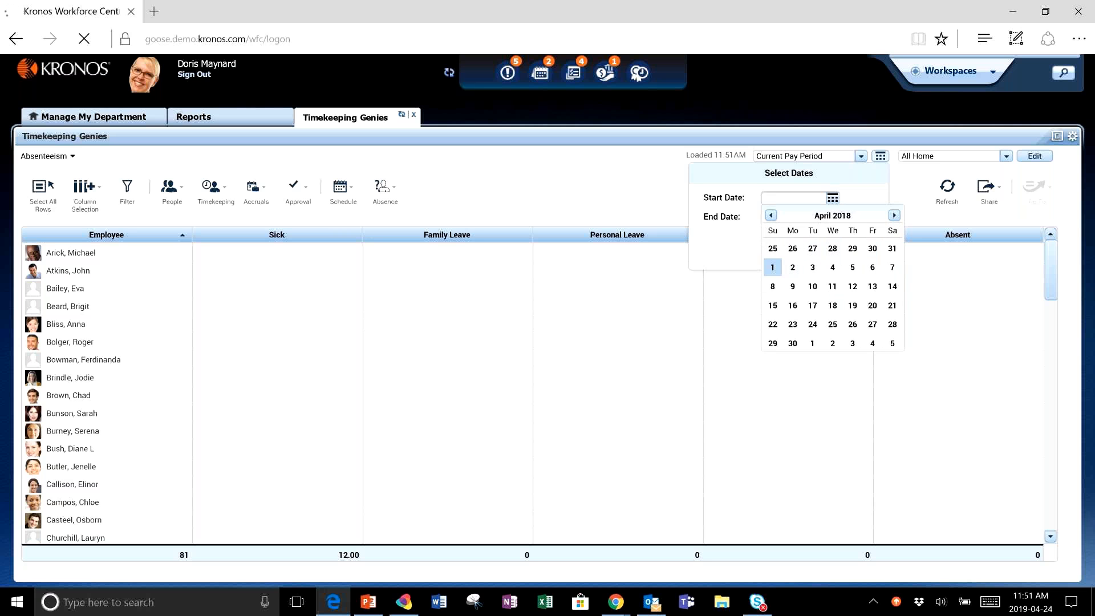
pyautogui.click(772, 267)
# - Set the genie's end date to 3/31/2019 and apply the date range
pyautogui.click(832, 219)
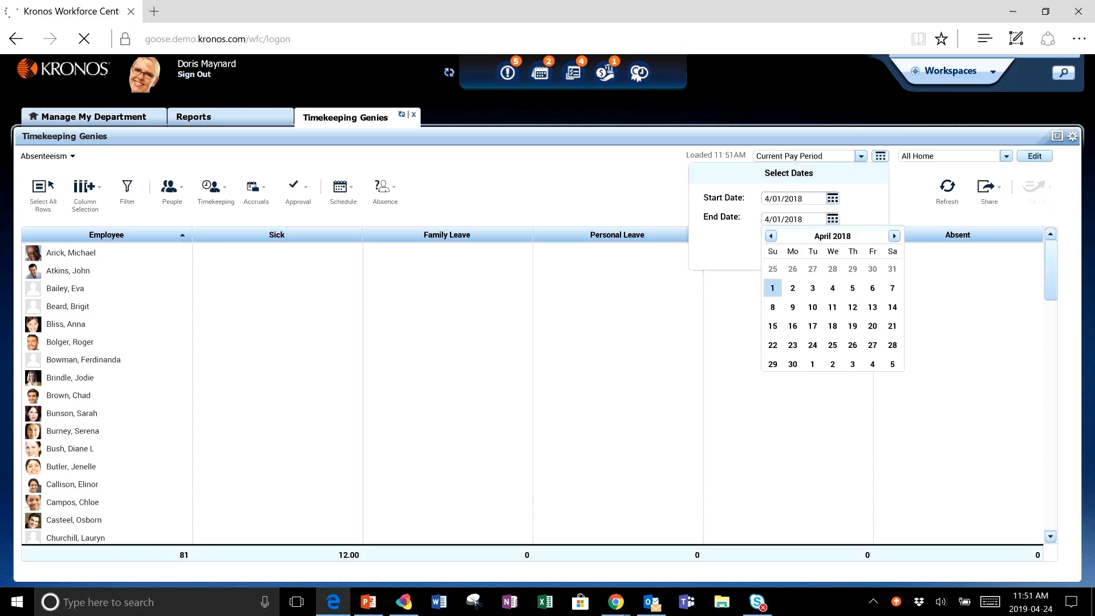
pyautogui.click(893, 235)
pyautogui.click(893, 236)
pyautogui.click(893, 236)
pyautogui.click(893, 236)
pyautogui.click(893, 235)
pyautogui.click(894, 236)
pyautogui.click(893, 235)
pyautogui.click(893, 235)
pyautogui.click(894, 235)
pyautogui.click(894, 236)
pyautogui.click(893, 236)
pyautogui.click(772, 364)
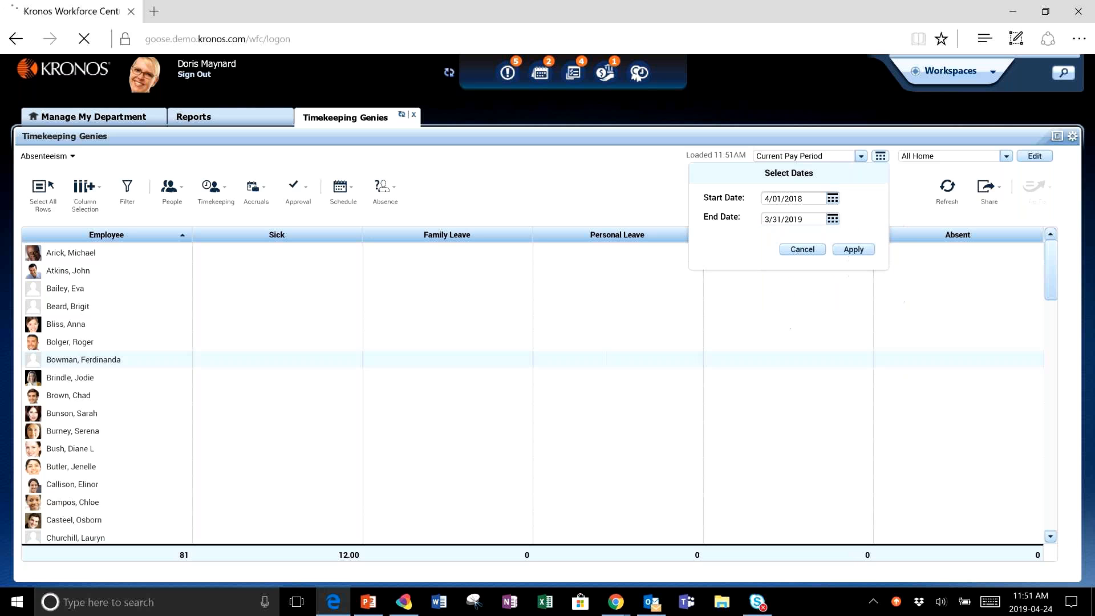
pyautogui.click(853, 249)
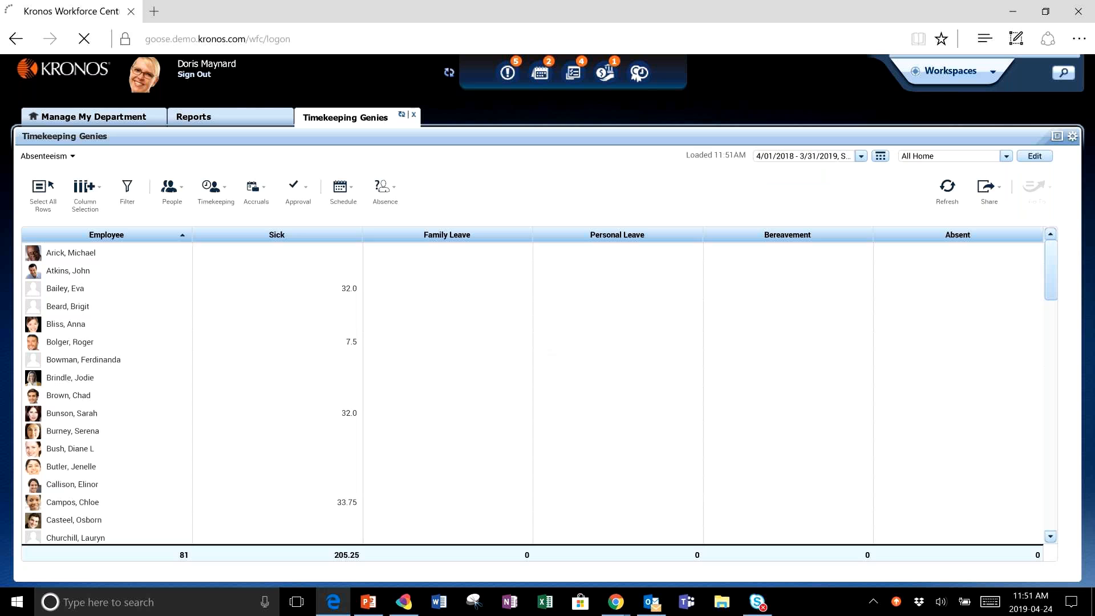
# - Group the Absenteeism genie rows by the Sick column
pyautogui.click(356, 237)
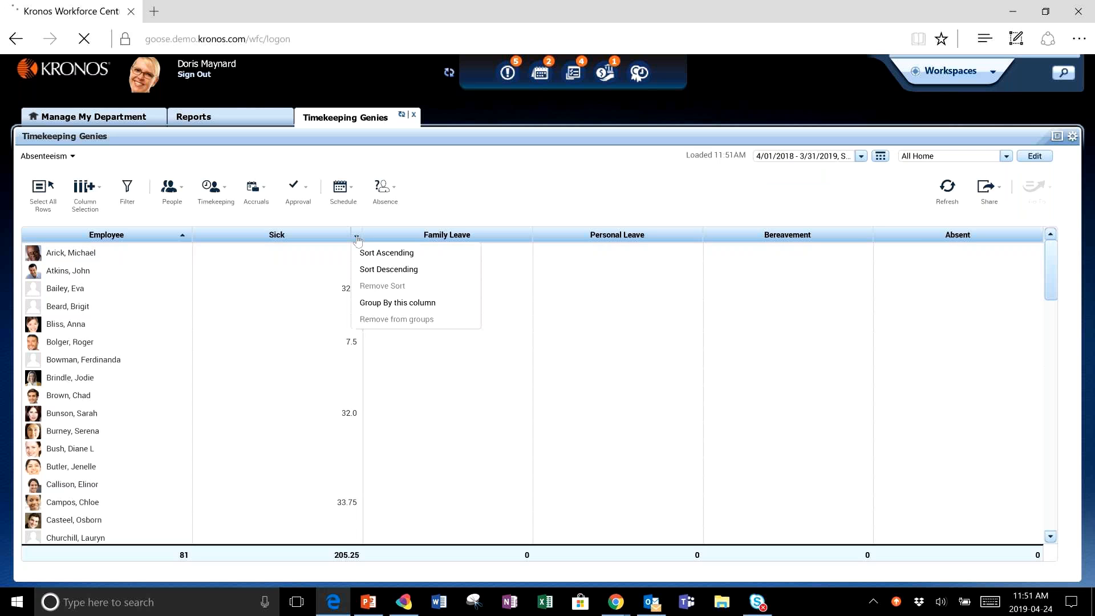
pyautogui.click(432, 305)
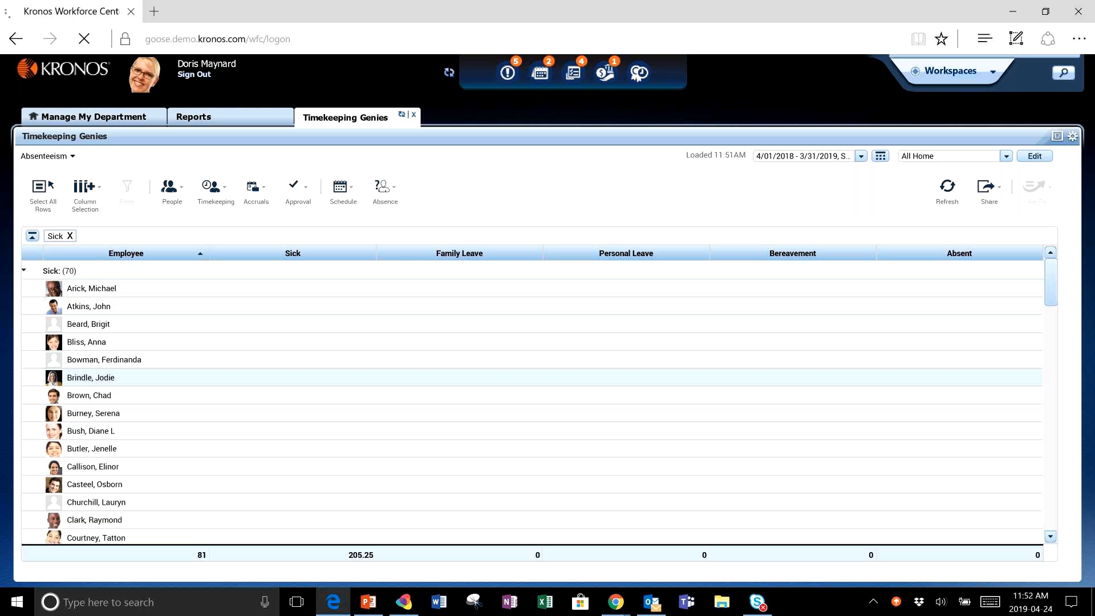
# - Sort the grouped Sick column of the Absenteeism genie in descending order of hours
pyautogui.click(369, 256)
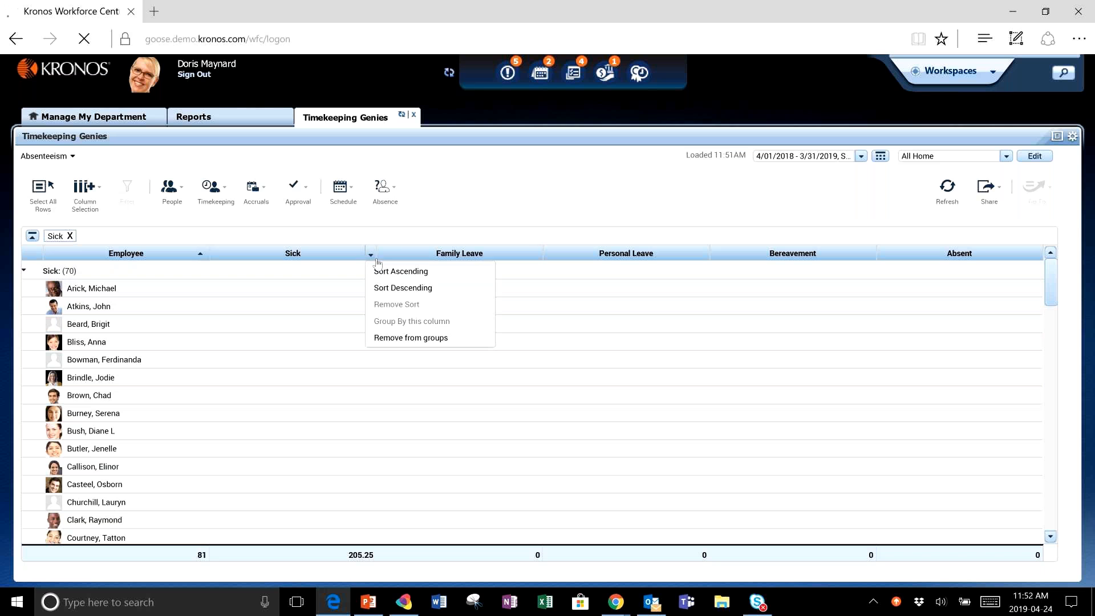
pyautogui.click(401, 272)
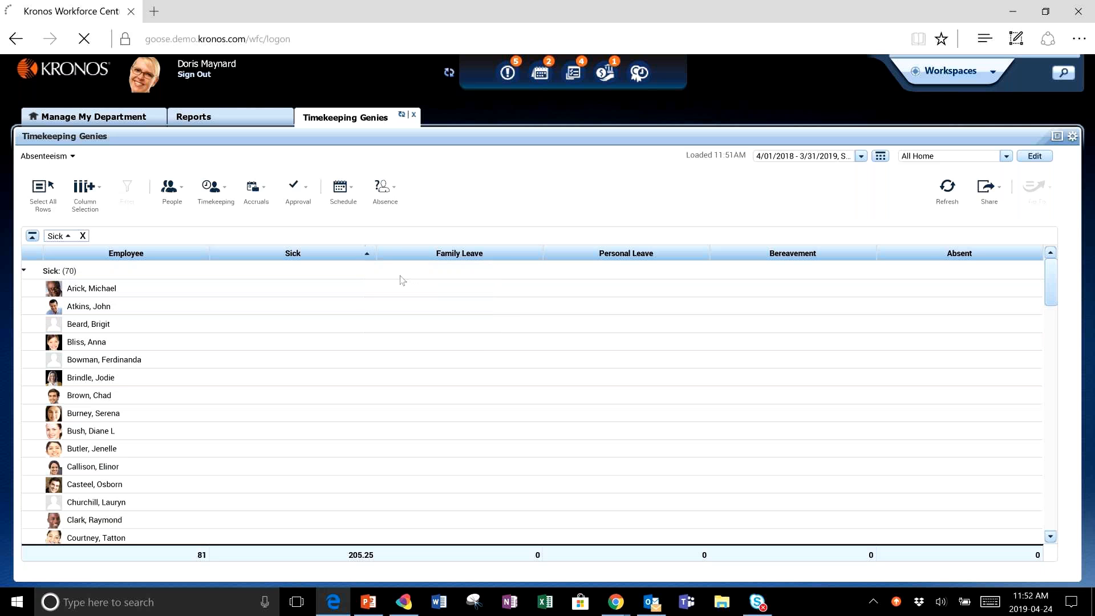
pyautogui.click(367, 255)
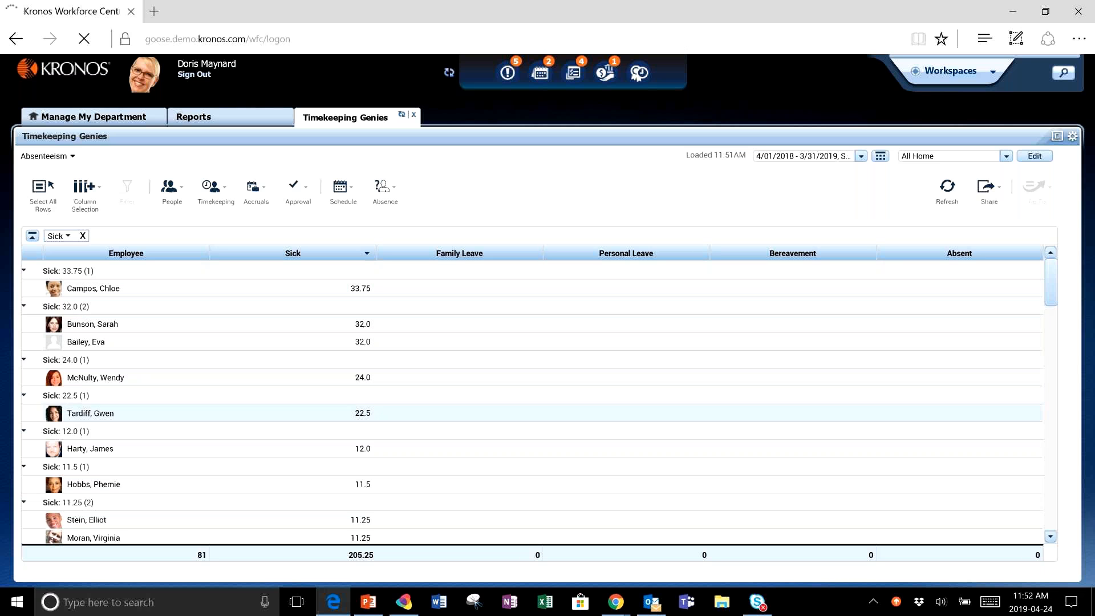
pyautogui.scroll(-1, 530, 399)
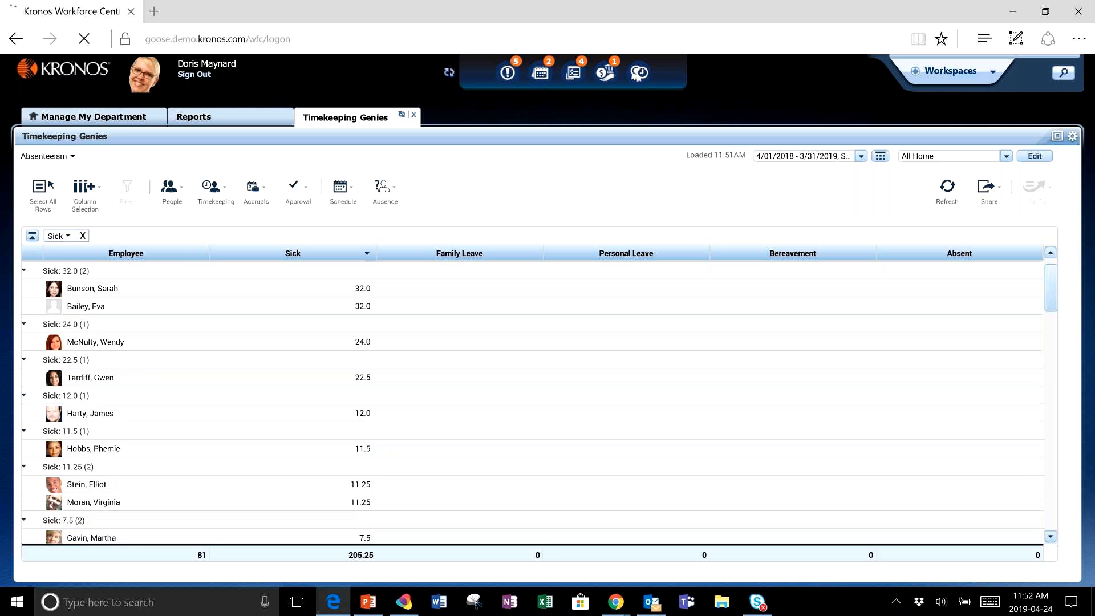
# - Switch to the FT Seniority - MedSurg 1 RN genie and sort it by Seniority Date descending
pyautogui.click(52, 160)
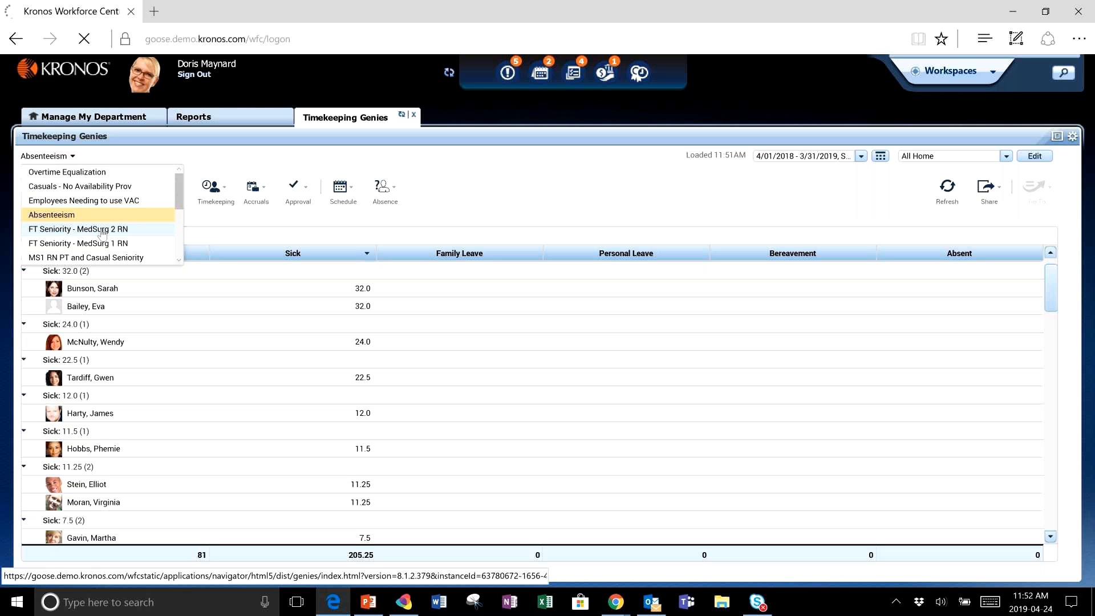
pyautogui.scroll(-1, 101, 231)
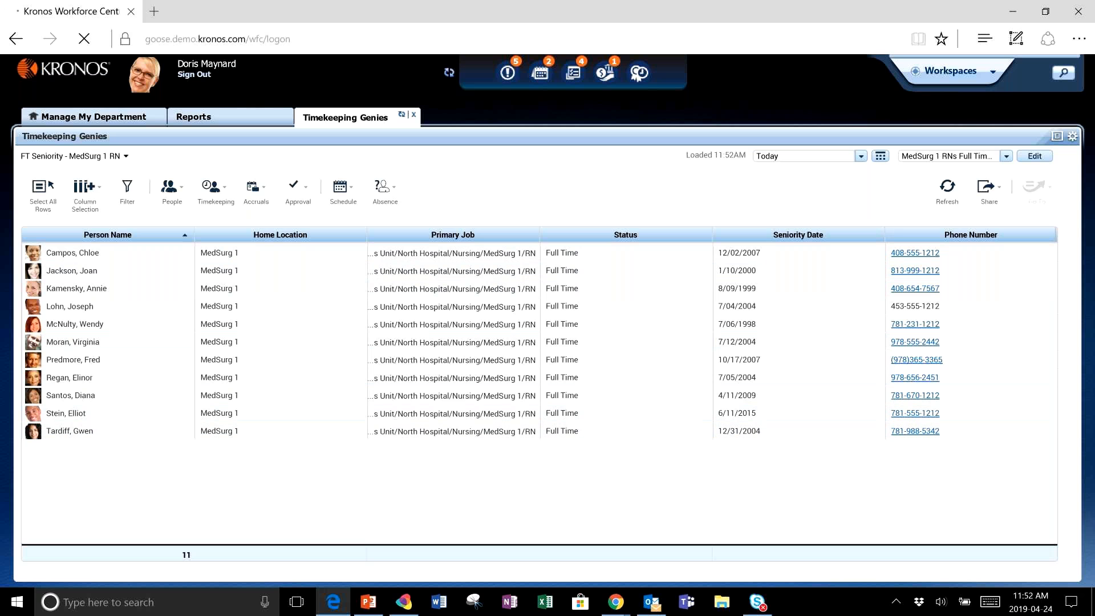
pyautogui.click(879, 235)
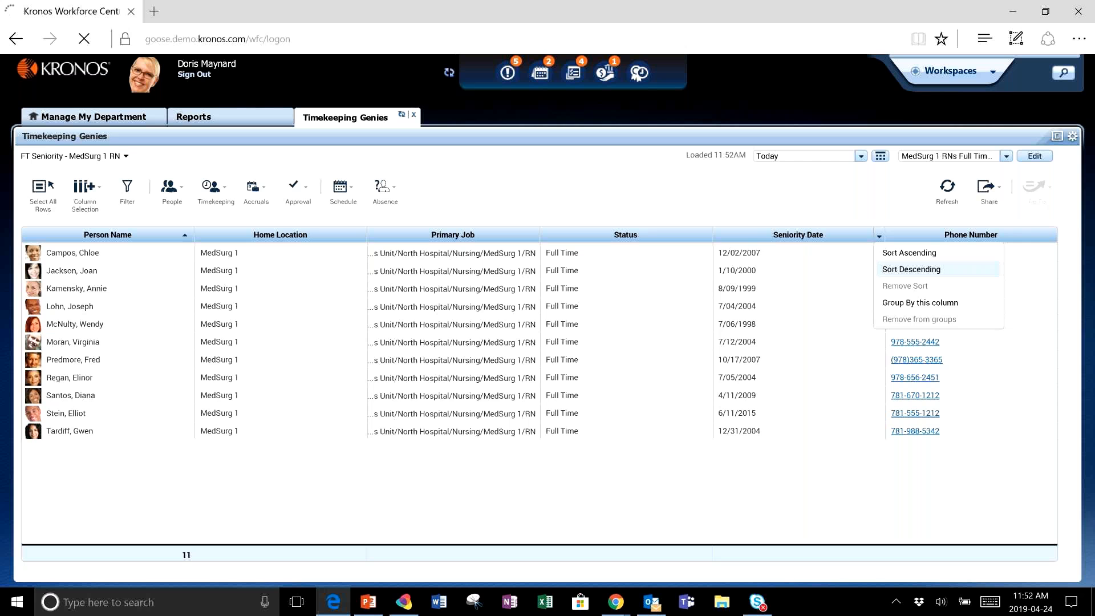
pyautogui.click(911, 269)
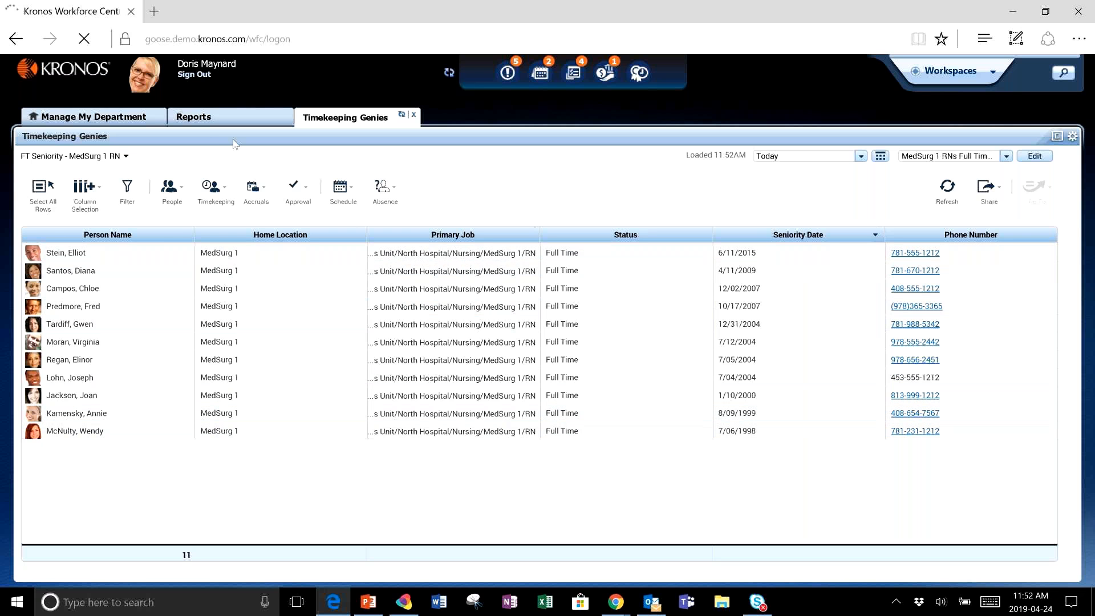
pyautogui.click(109, 156)
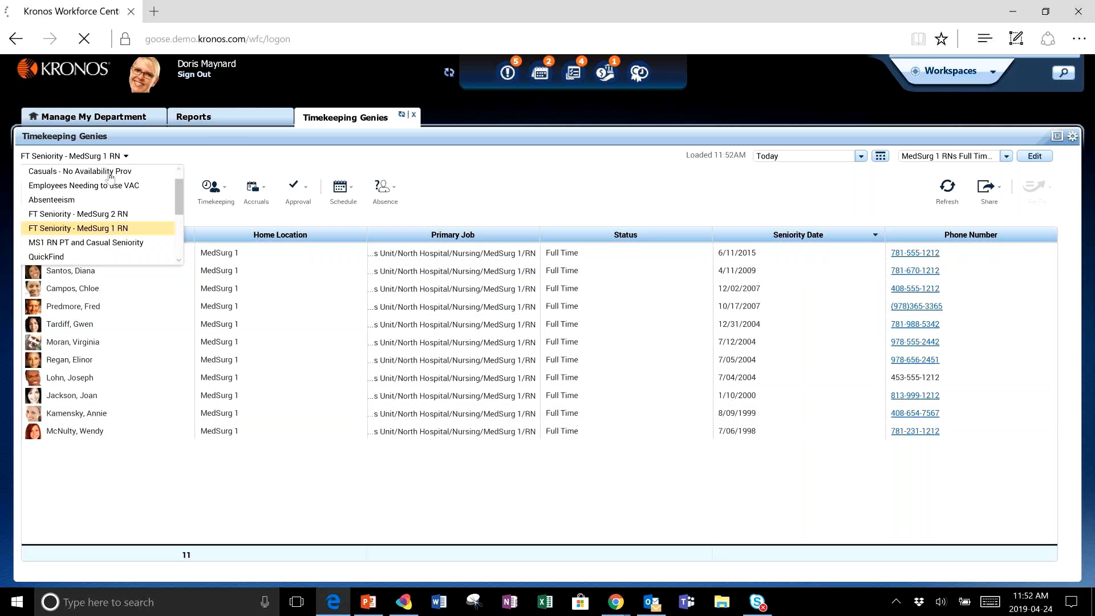
pyautogui.scroll(1, 97, 258)
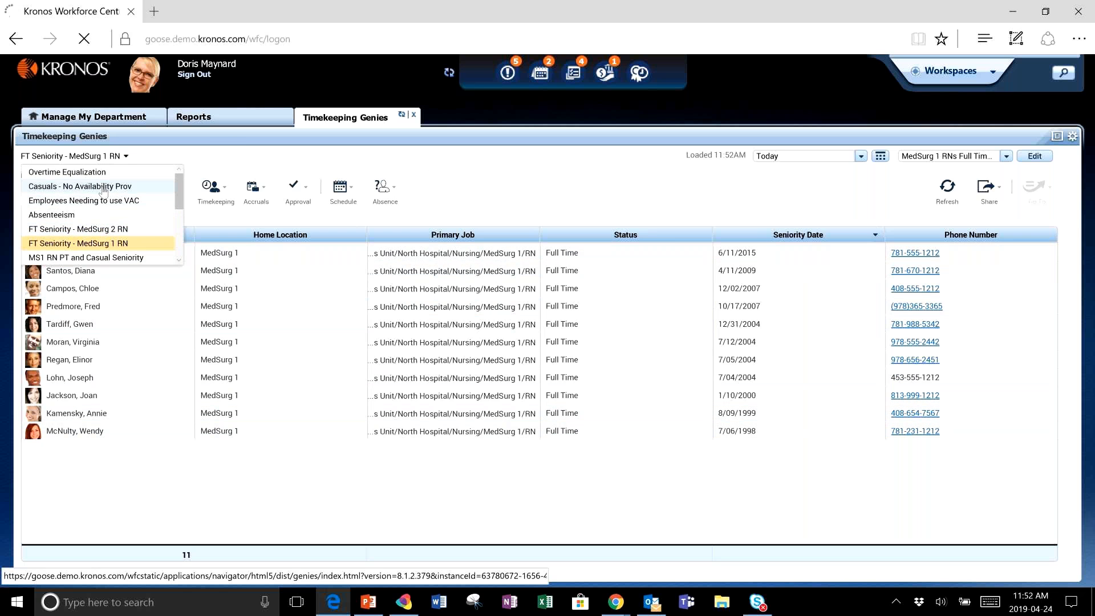
pyautogui.click(372, 138)
# - Open the MedSurg 1 Fiscal Year Sick Hours 2018 2019 report as a saved PDF, review its pages, and close it
pyautogui.click(260, 117)
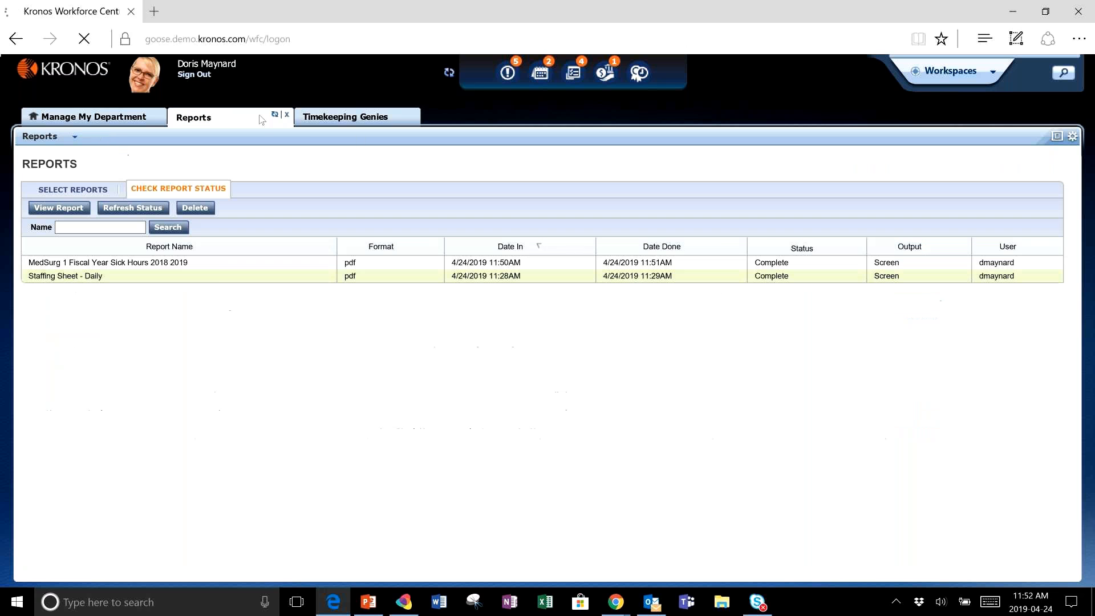
pyautogui.doubleClick(216, 263)
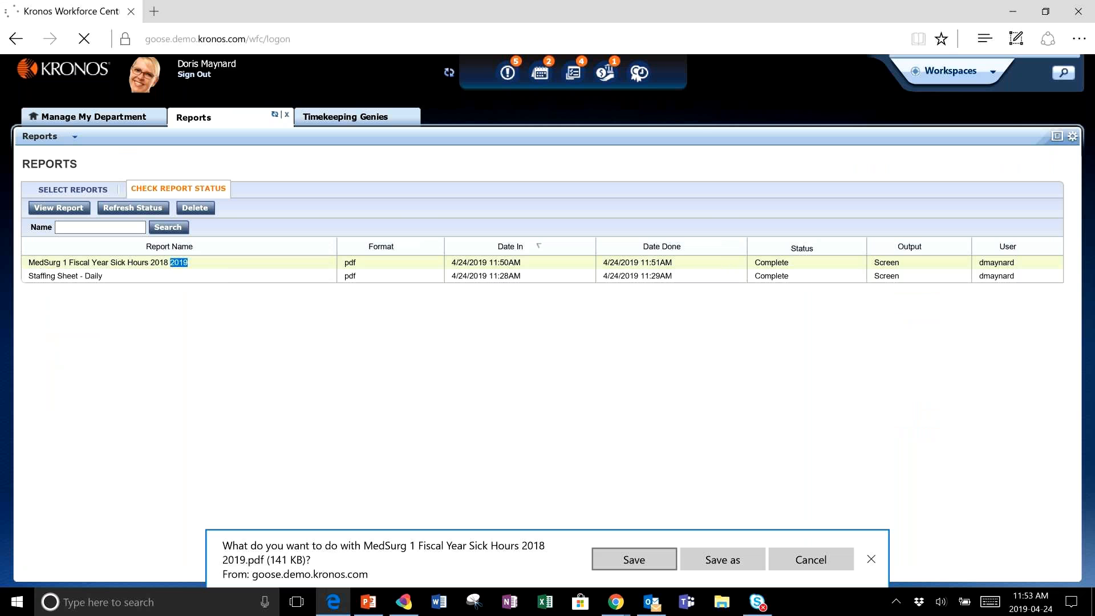
pyautogui.click(634, 559)
pyautogui.click(629, 567)
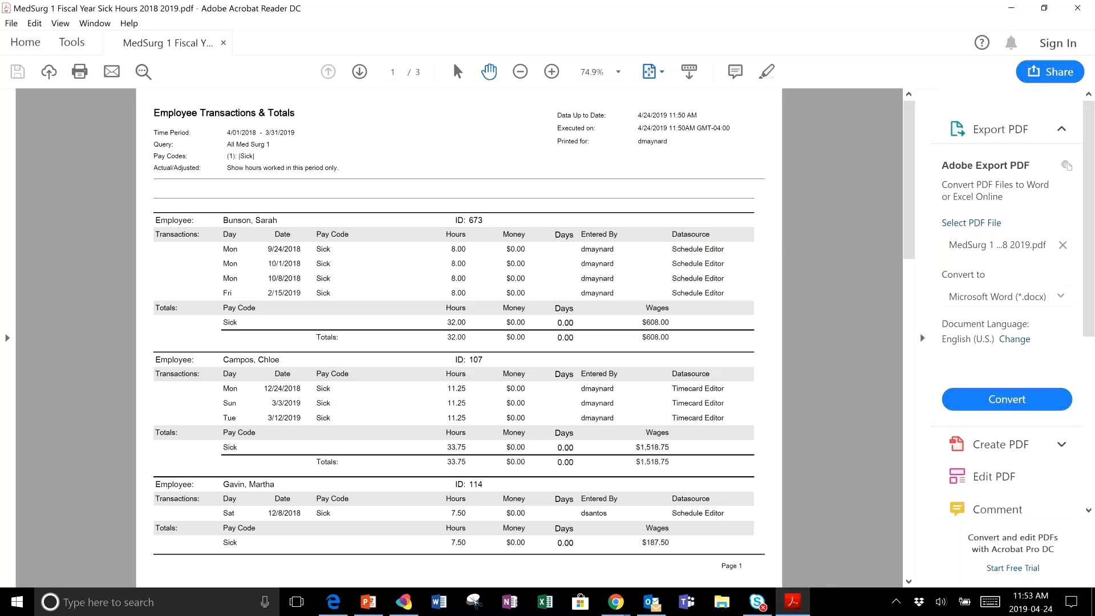
pyautogui.scroll(-2, 393, 189)
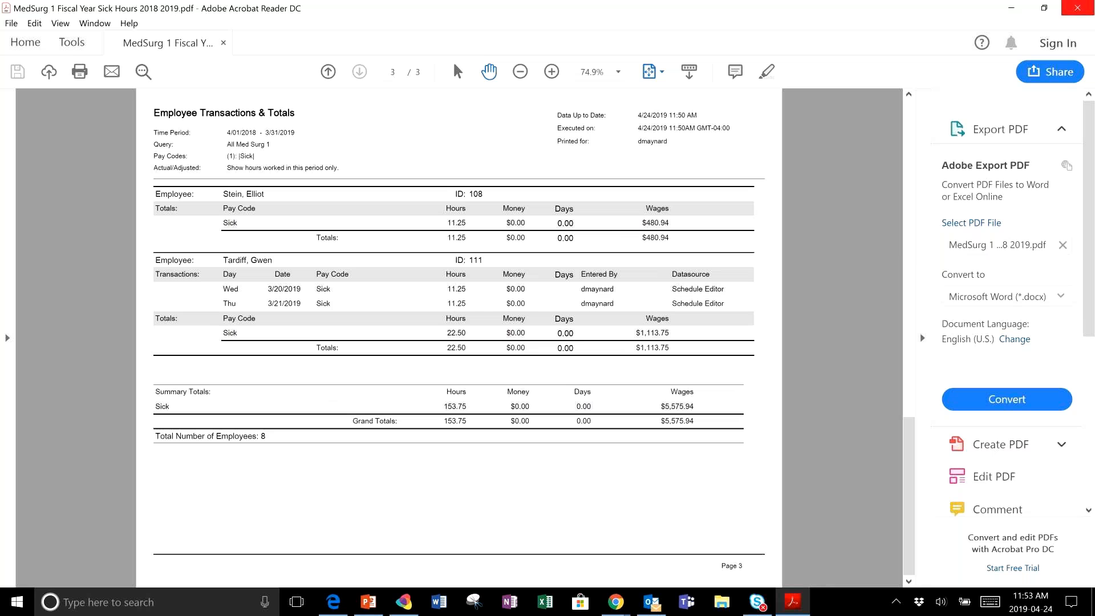
pyautogui.click(1077, 8)
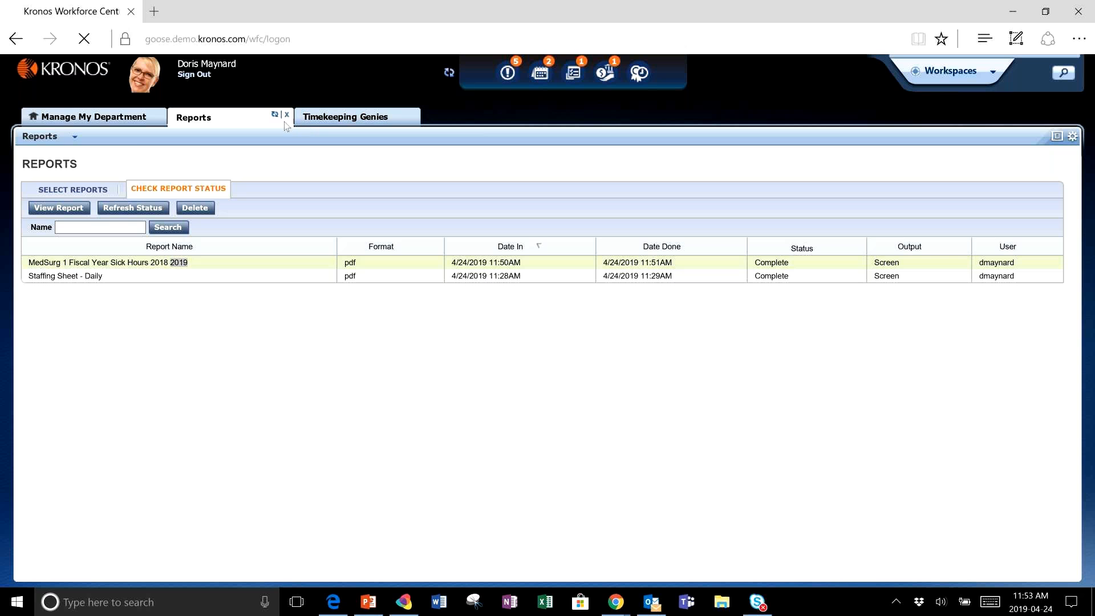
# - Open the Calendar from Manage My Department and display a selected employee's calendar
pyautogui.click(94, 116)
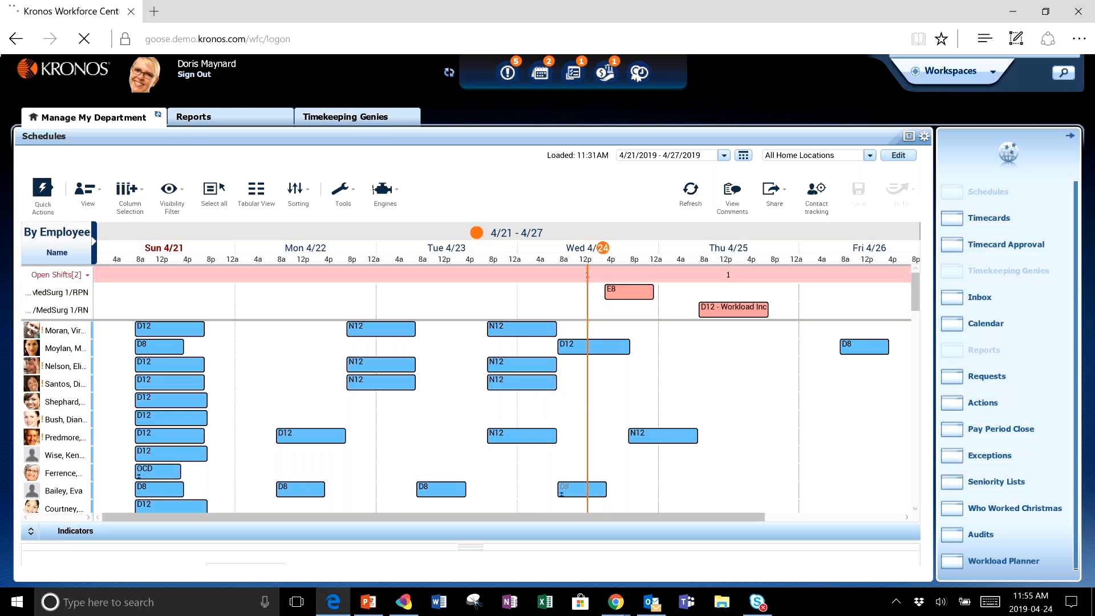
pyautogui.click(985, 324)
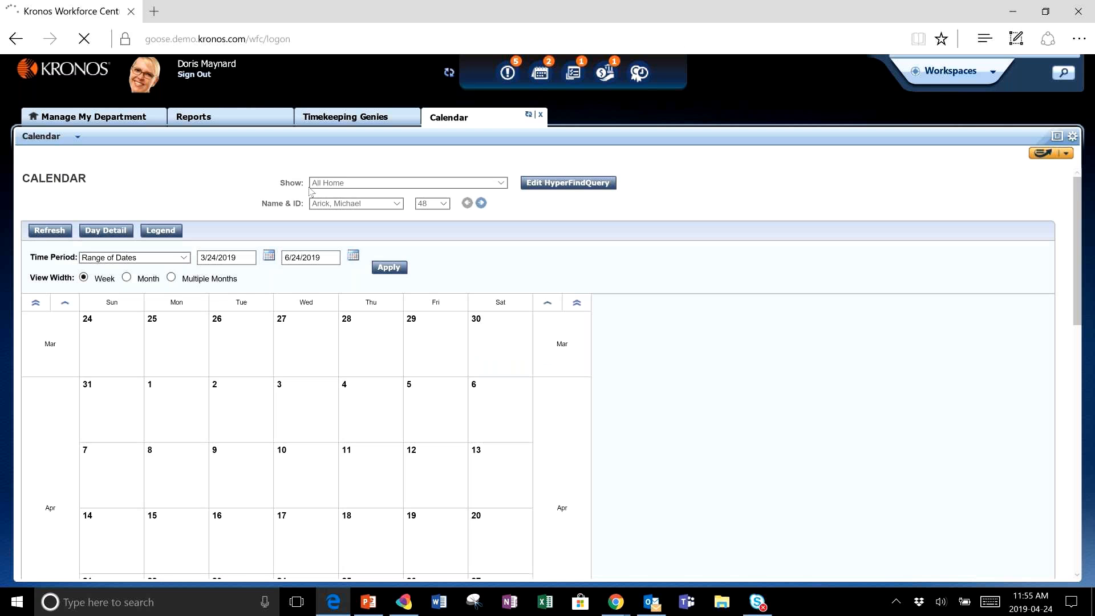
pyautogui.click(396, 204)
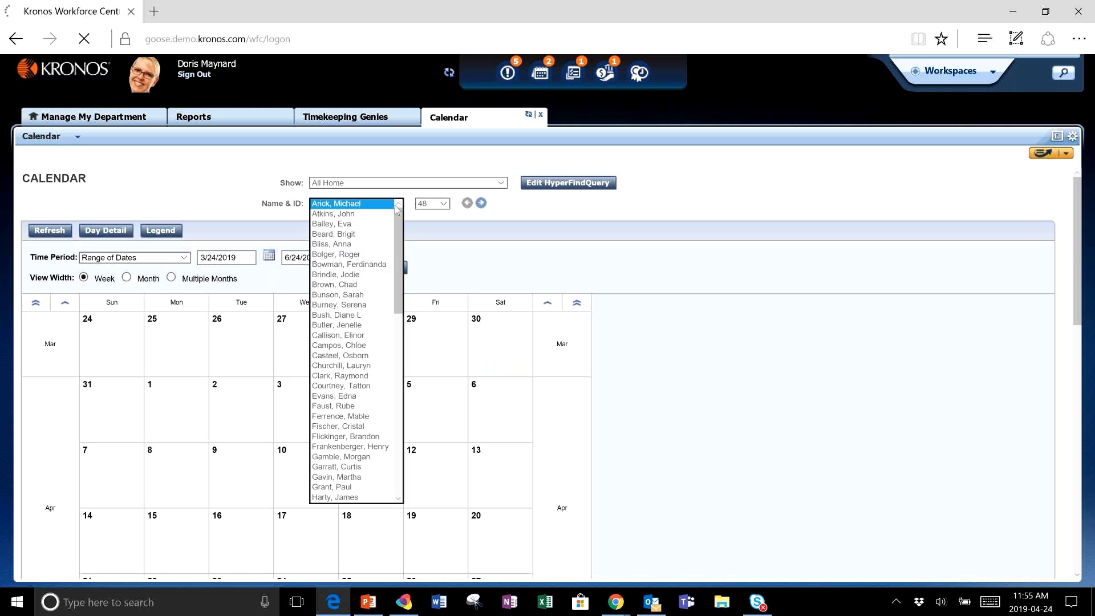
pyautogui.press('j')
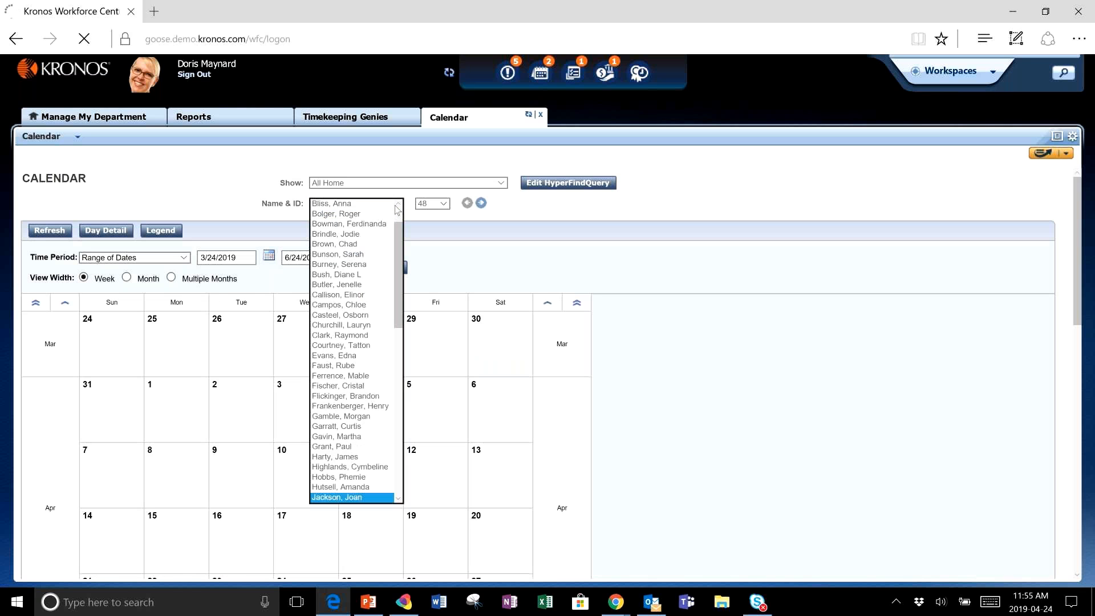
pyautogui.click(348, 498)
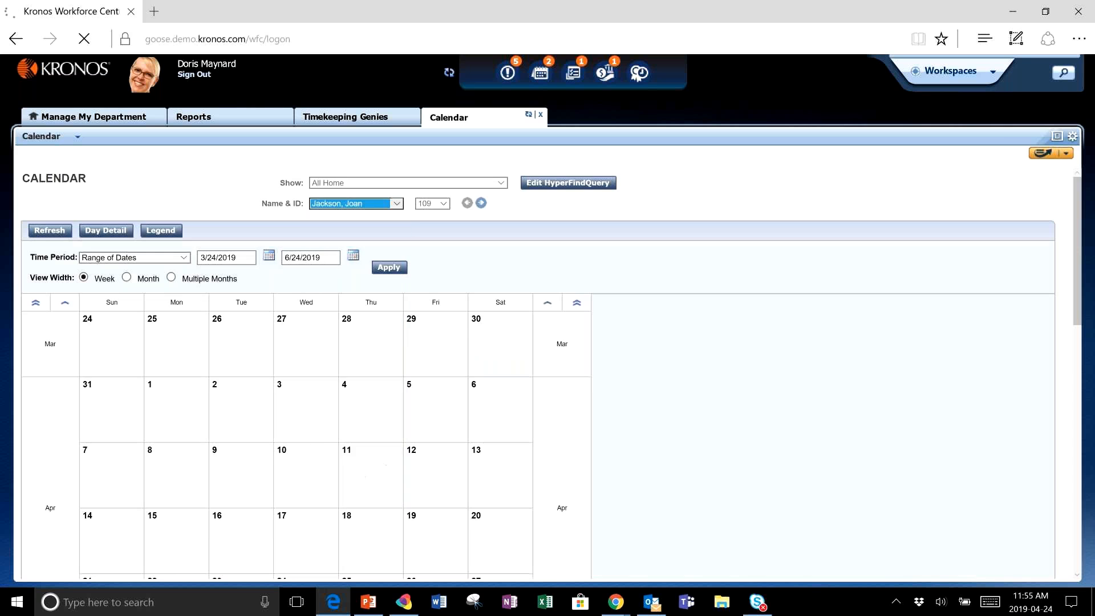
pyautogui.scroll(-2, 307, 371)
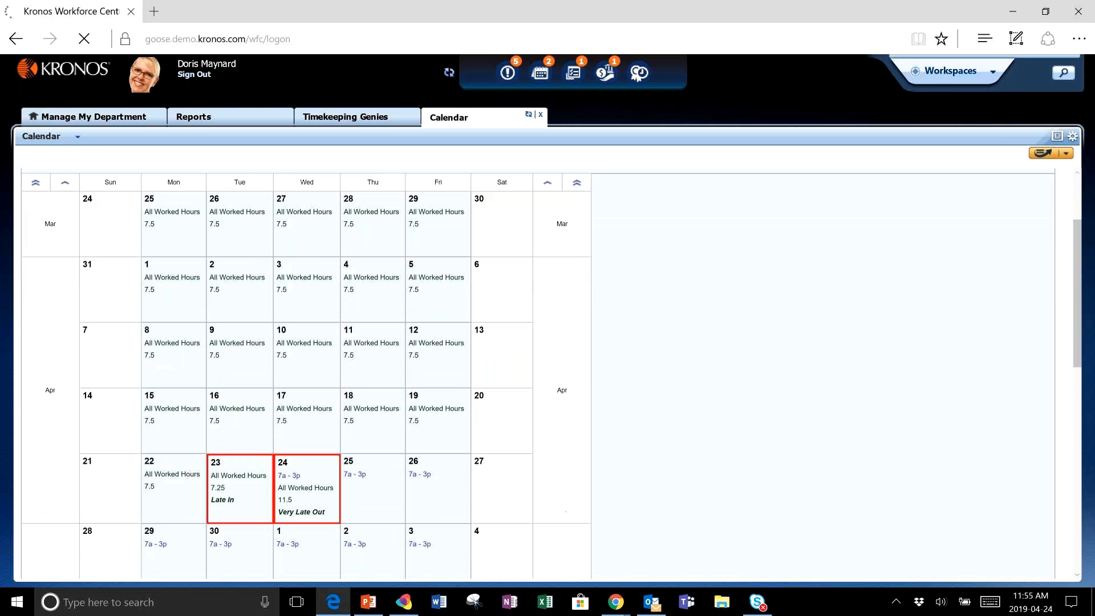
pyautogui.scroll(2, 161, 272)
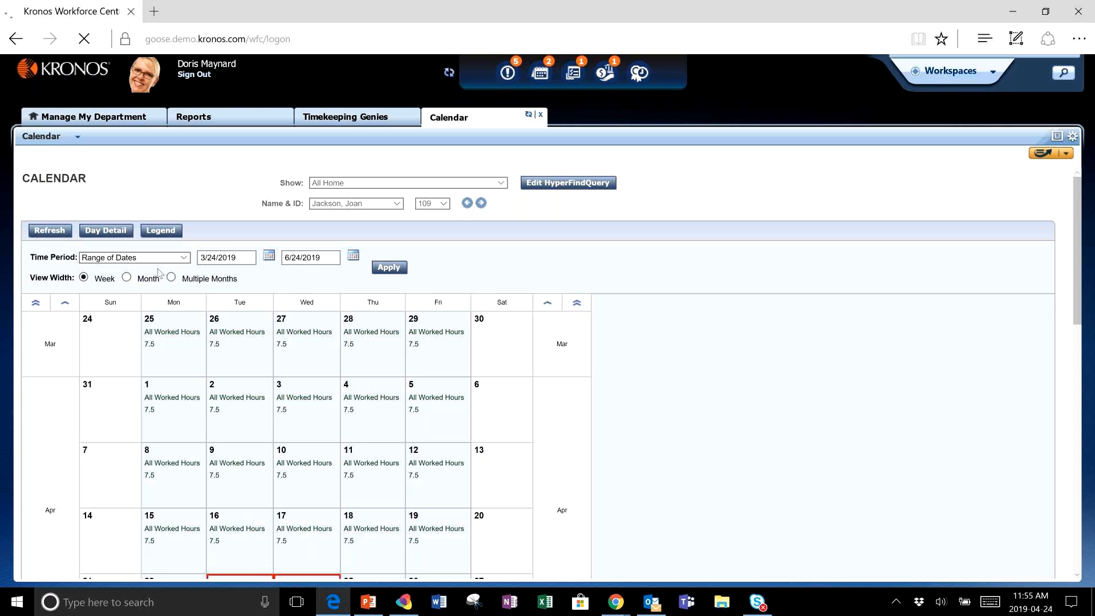
# - Switch the calendar to a Multiple Months view with the Current Year time period
pyautogui.click(171, 277)
pyautogui.click(150, 257)
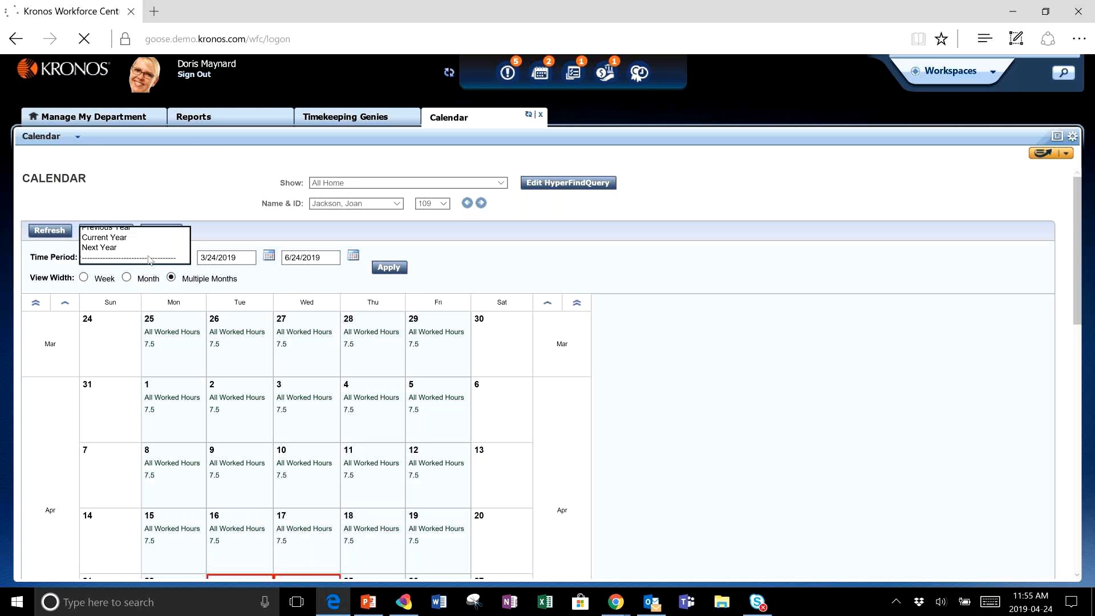
pyautogui.click(124, 237)
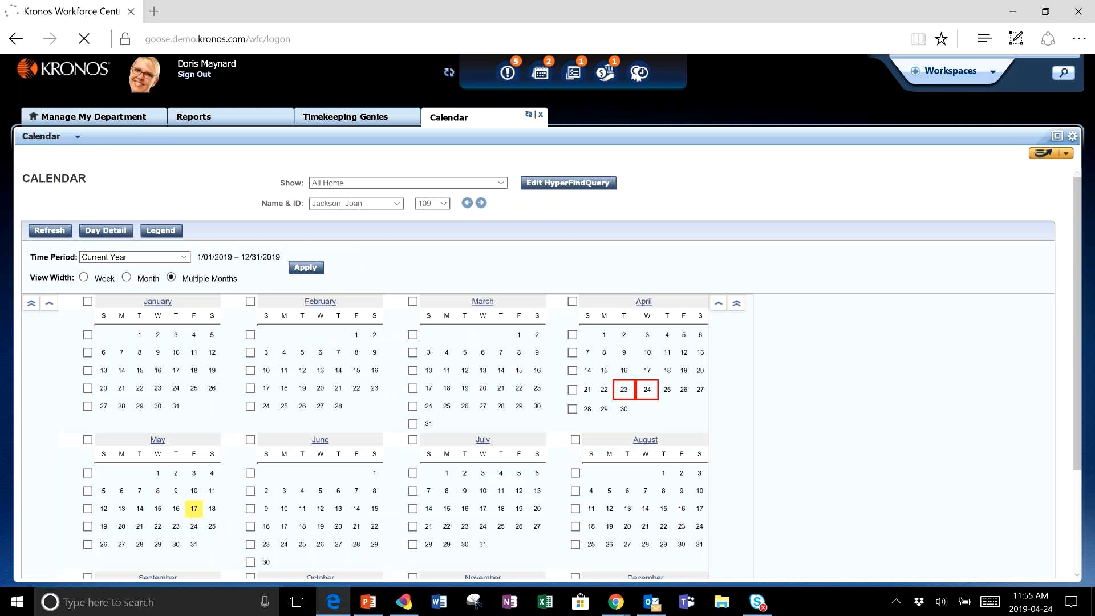
pyautogui.scroll(-3, 551, 375)
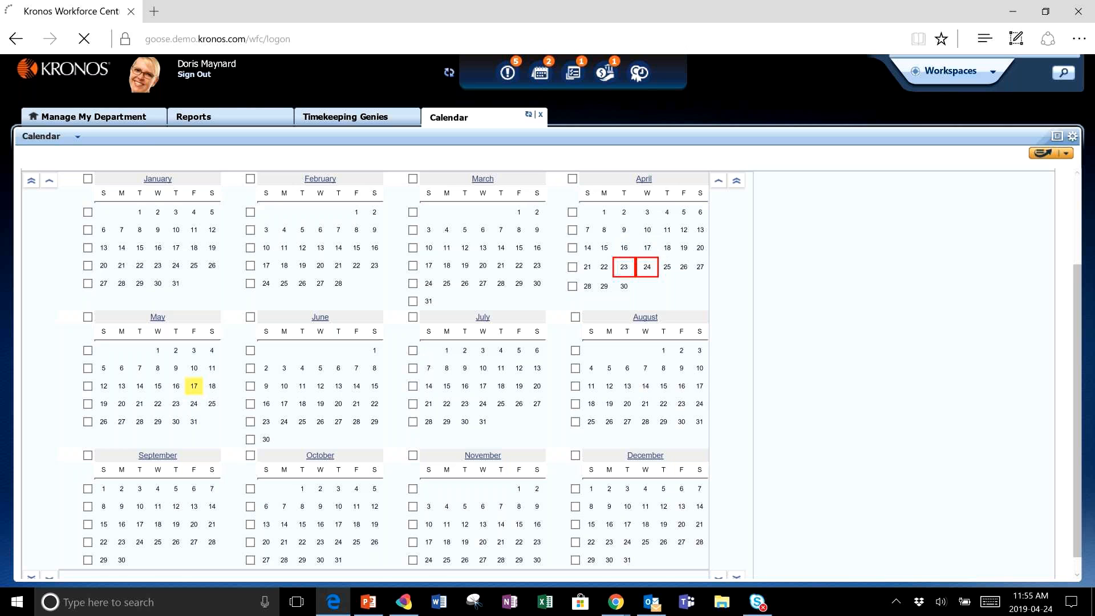
pyautogui.scroll(3, 112, 300)
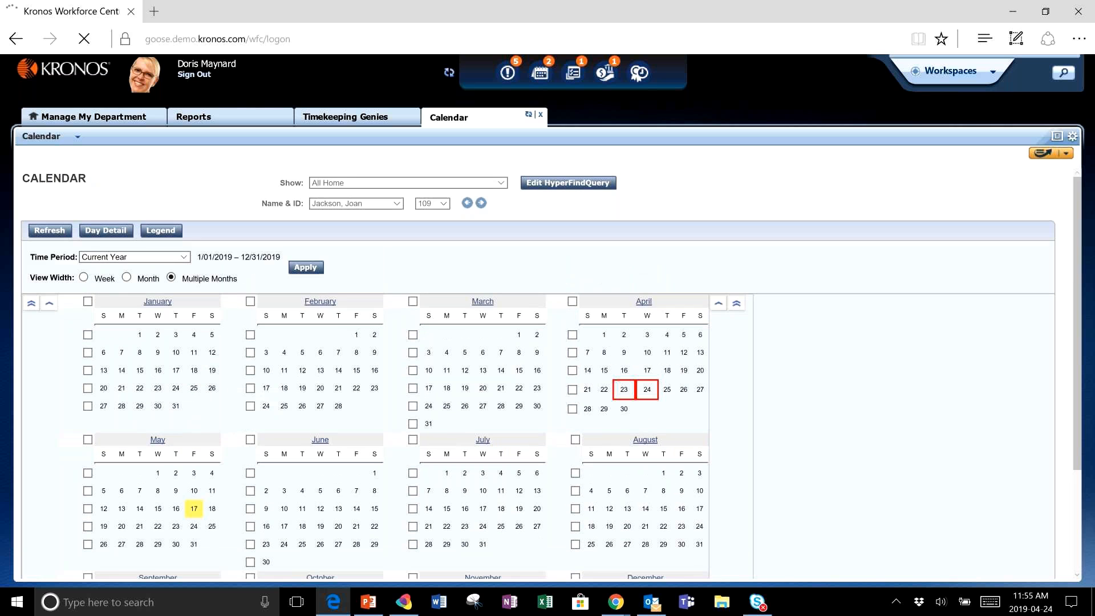
# - Select another employee and apply the Previous Year time period to the calendar
pyautogui.click(337, 204)
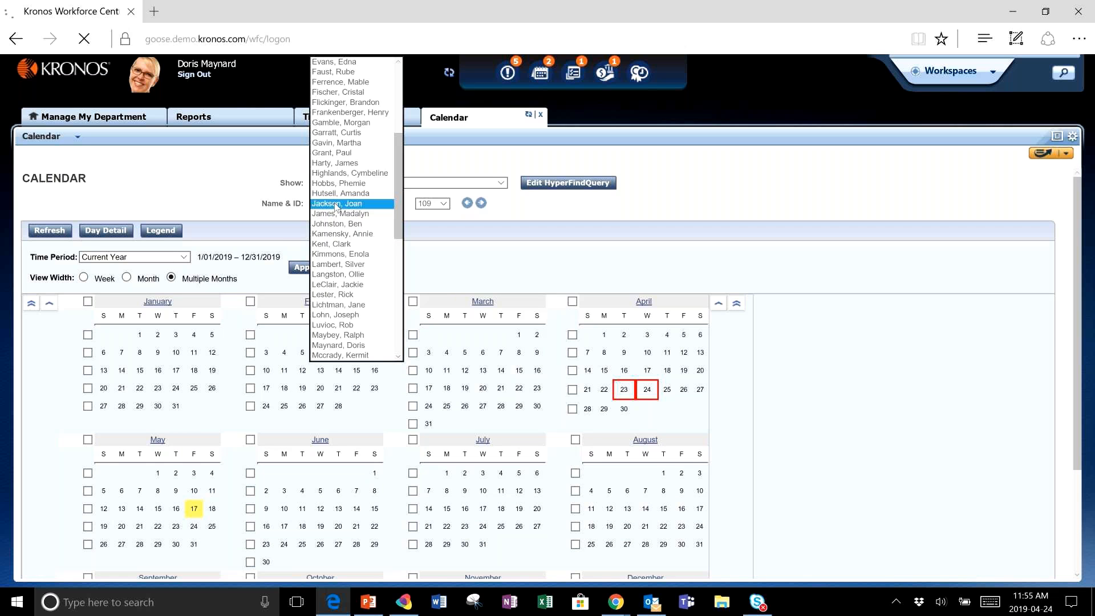
pyautogui.click(336, 142)
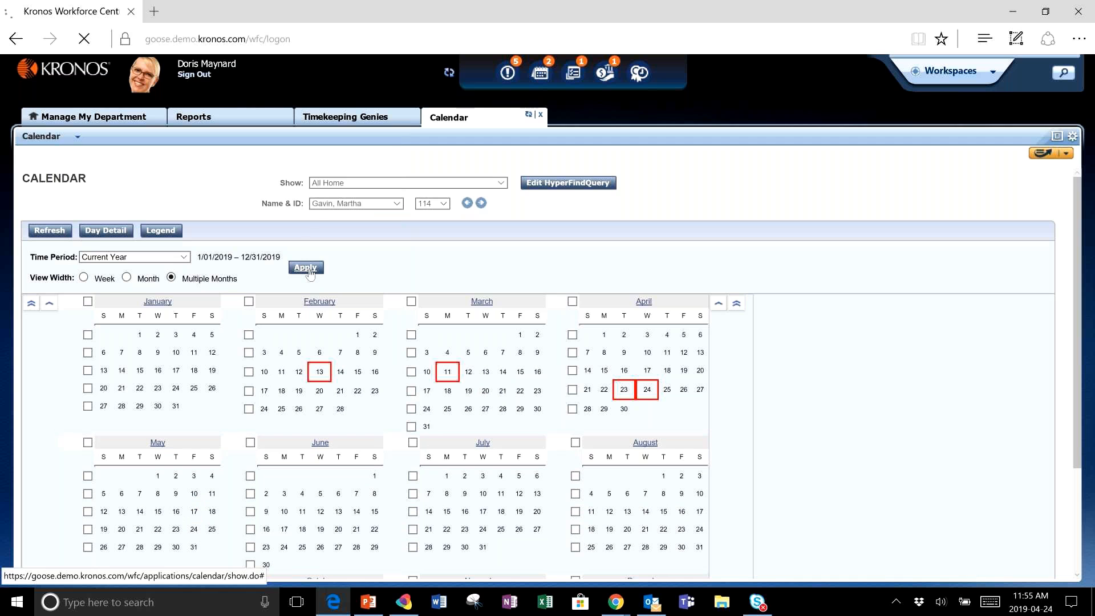
pyautogui.click(171, 257)
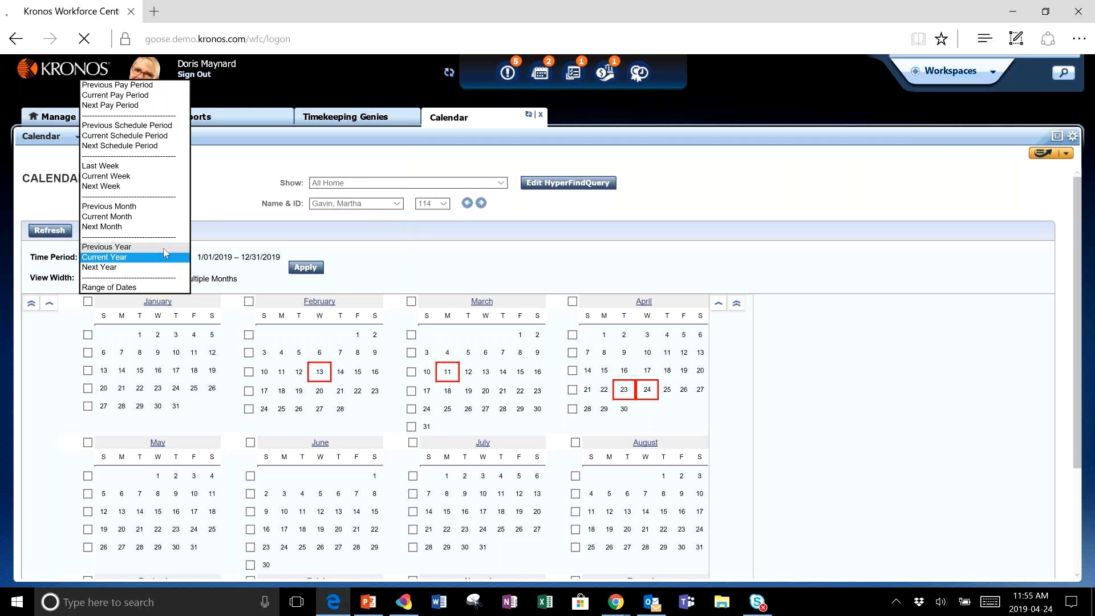
pyautogui.click(166, 246)
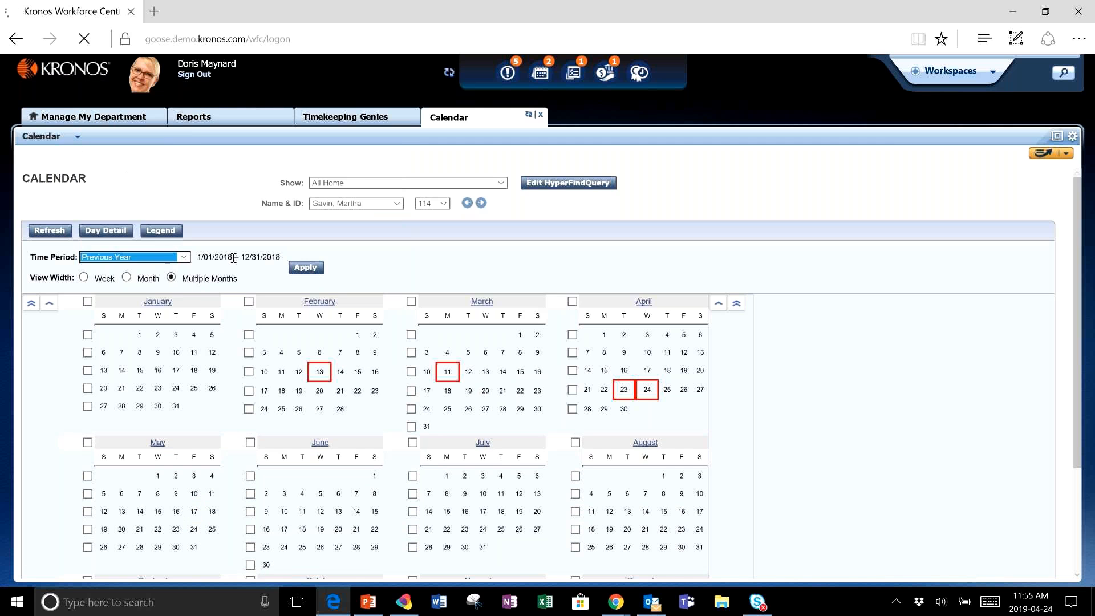
pyautogui.click(306, 268)
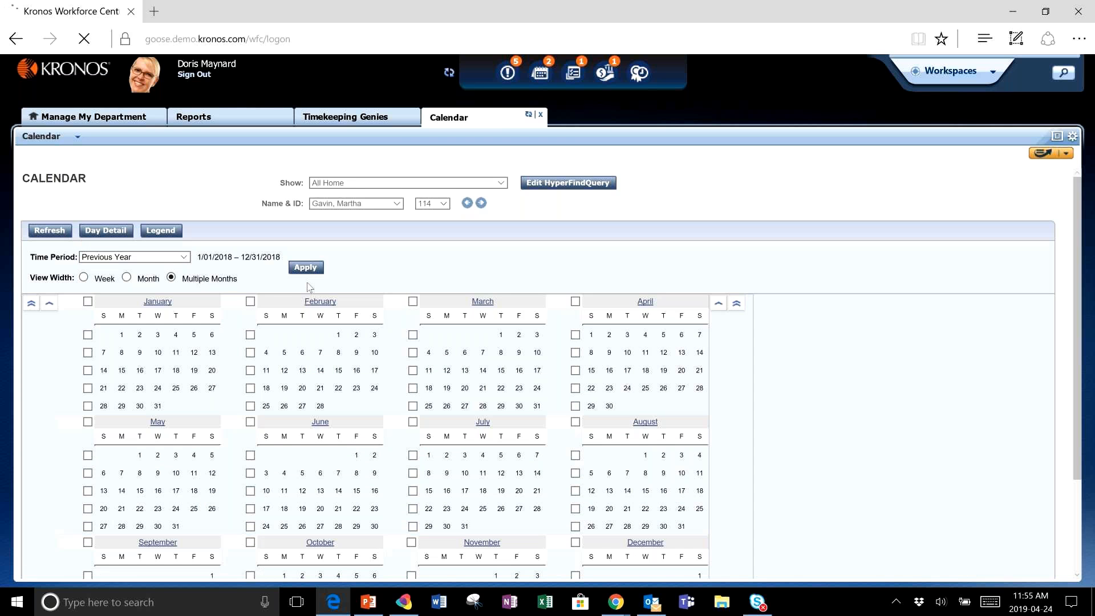
pyautogui.scroll(-2, 311, 289)
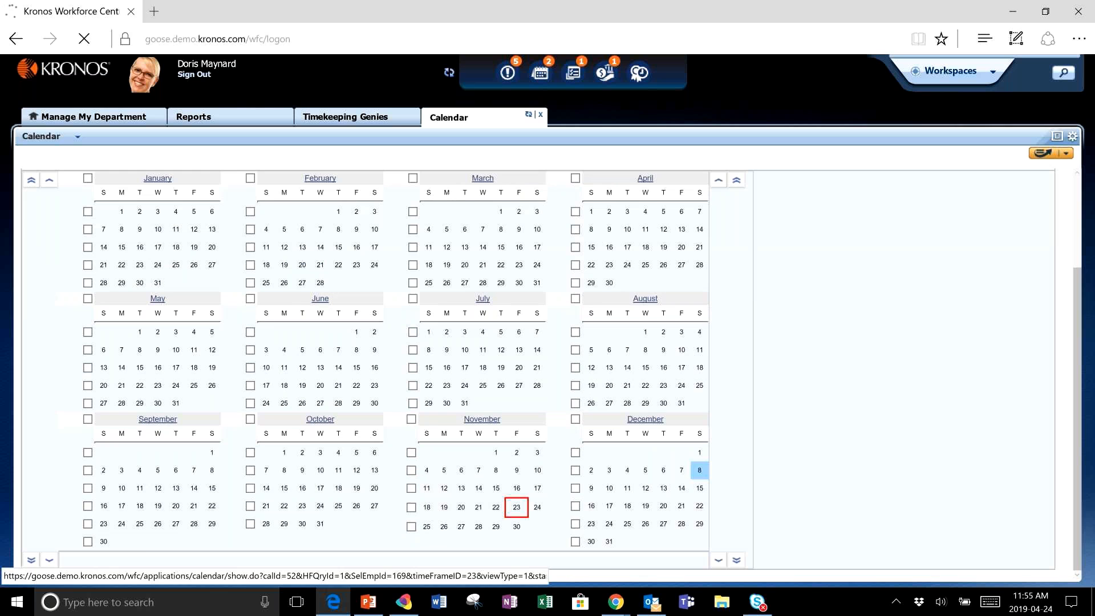
# - Open the week of December 8 from the yearly calendar, then close the Calendar tab
pyautogui.click(699, 470)
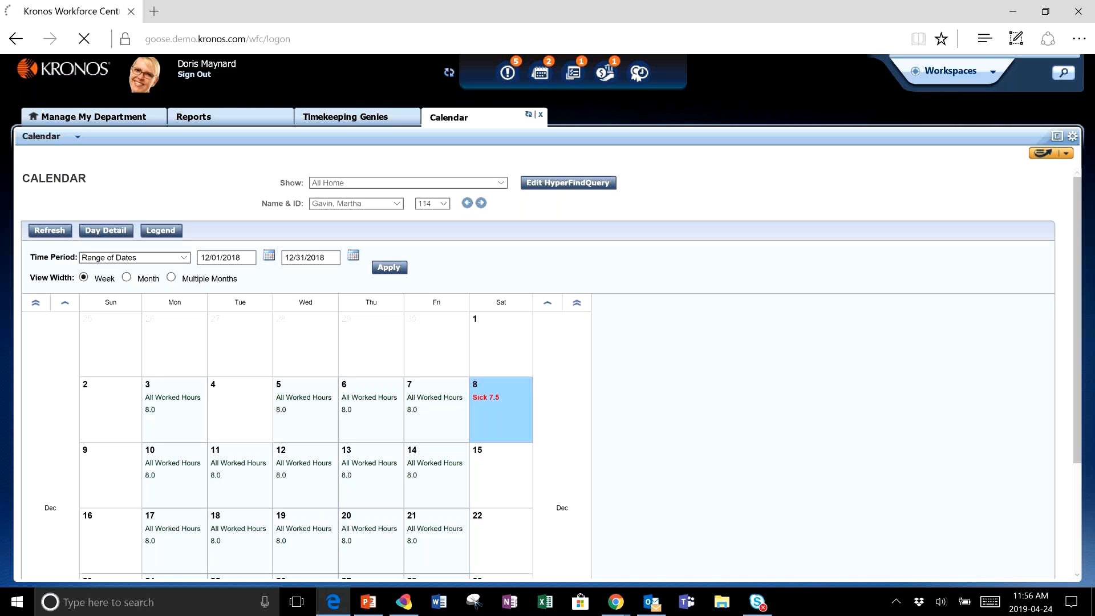
pyautogui.click(540, 115)
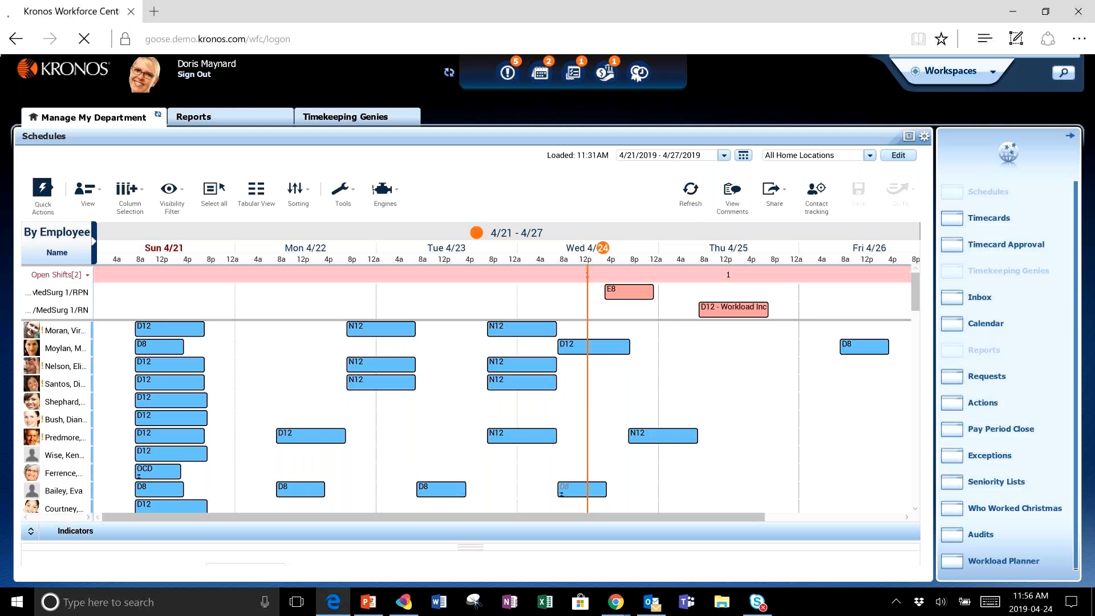
# - Switch to the GoToMeeting window in Chrome
pyautogui.moveTo(615, 601)
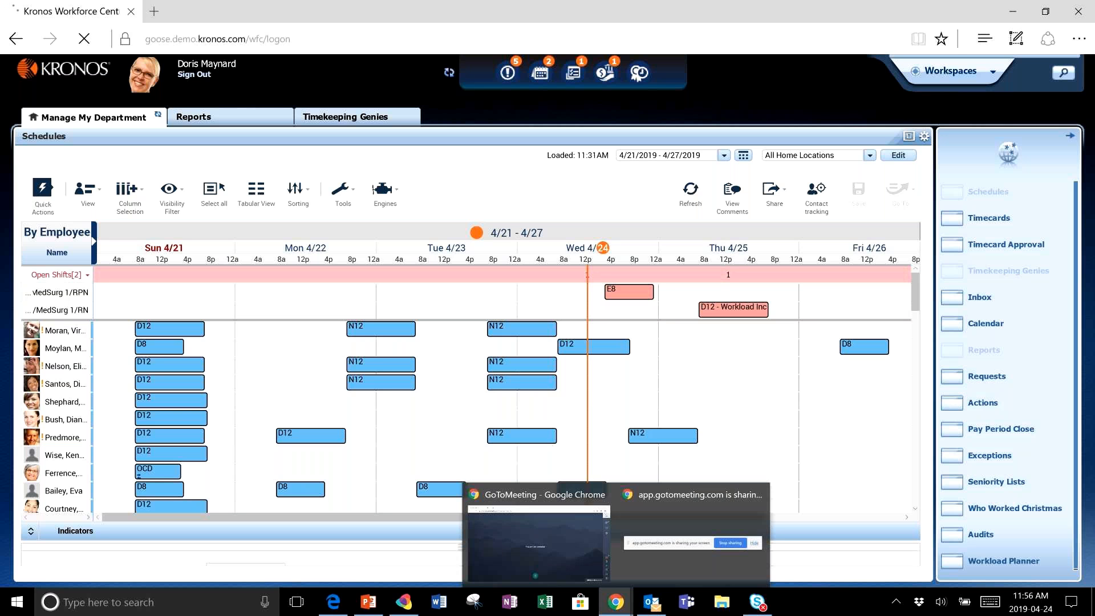
pyautogui.click(539, 541)
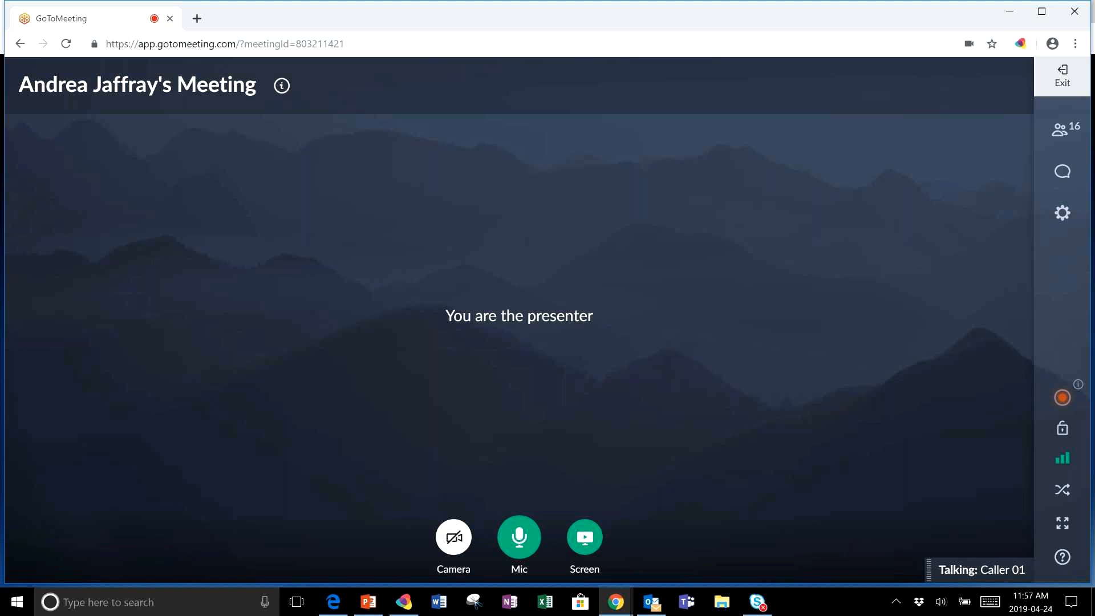